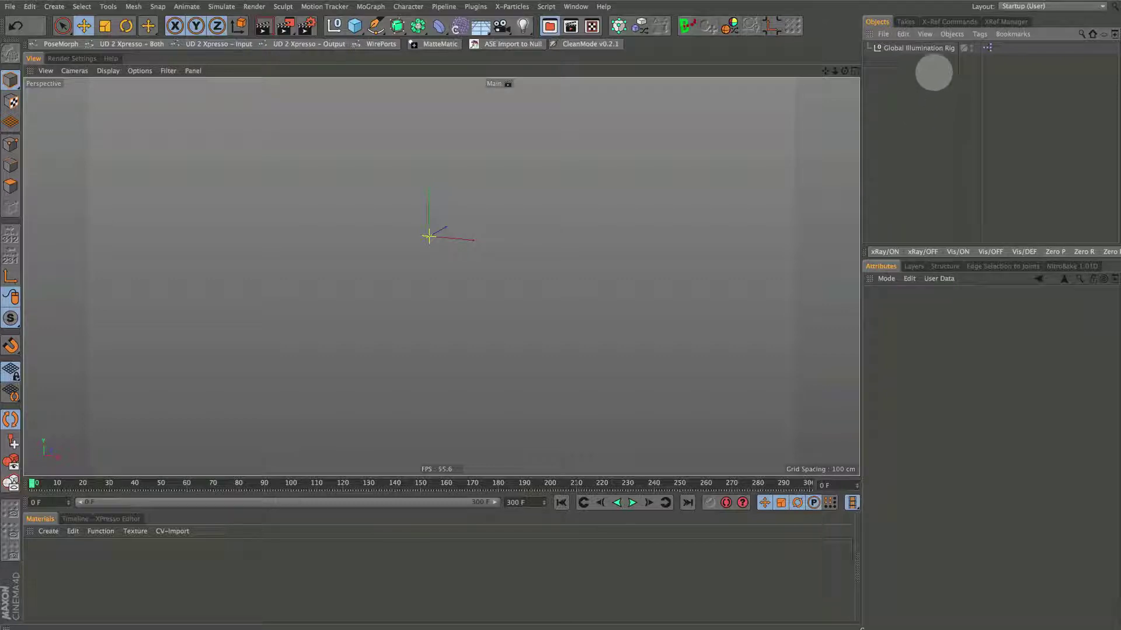
Select the Global Illumination Rig object and bring up the Content Browser's Presets library.
{"action": "left_click", "coordinate": [920, 49]}
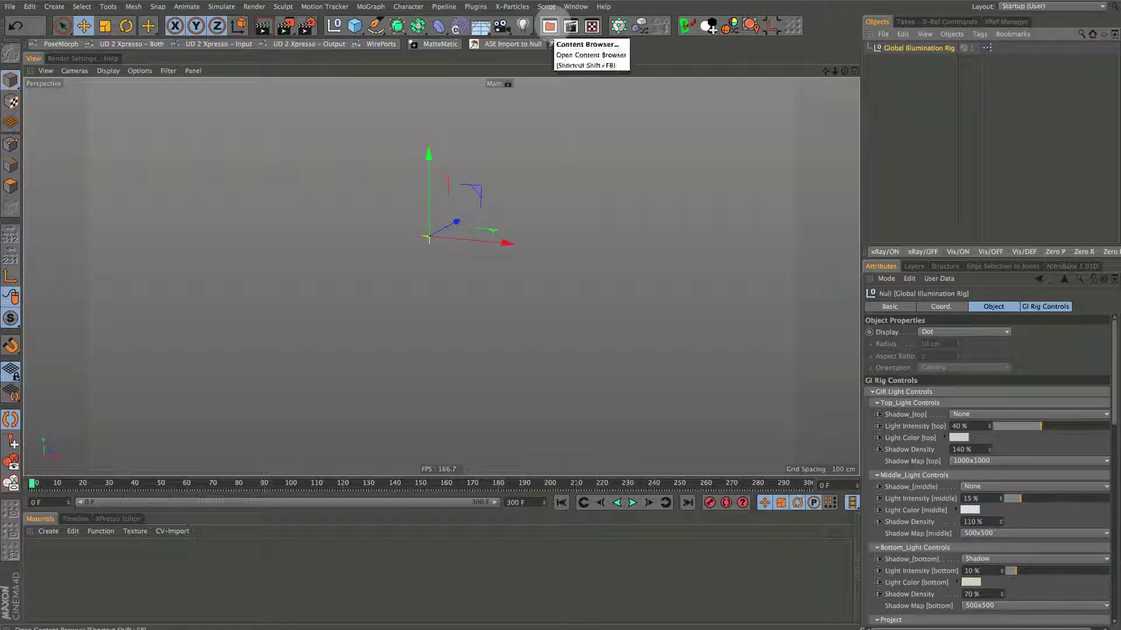
{"action": "left_click", "coordinate": [550, 25]}
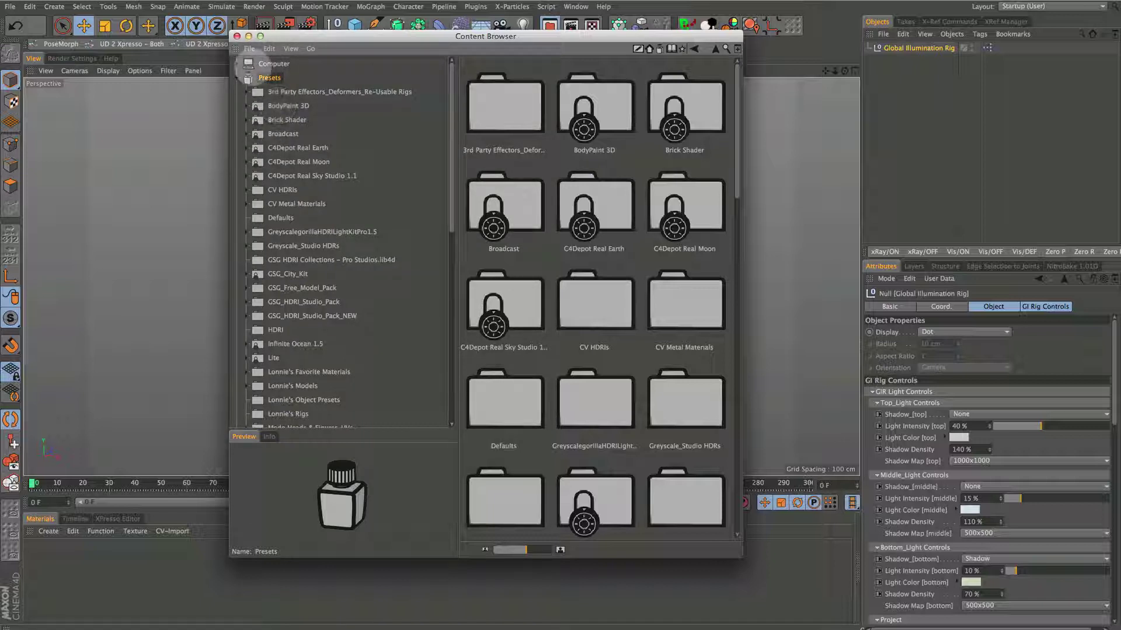
Create a new preset library named 'gi rig' and save the Global Illumination Rig into it.
{"action": "left_click", "coordinate": [249, 49]}
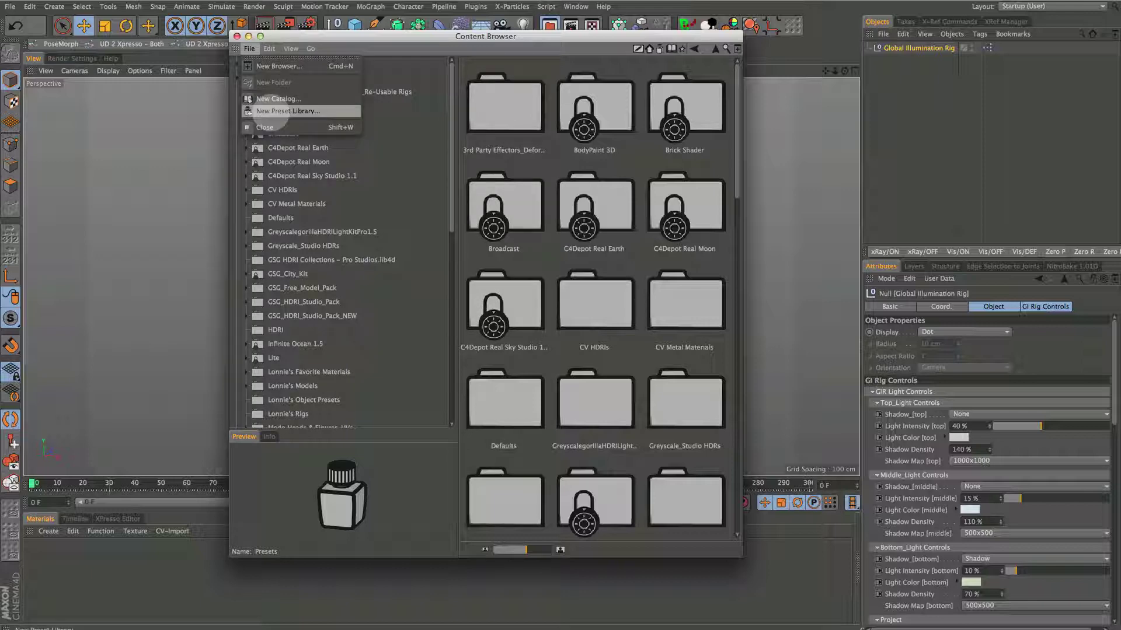
{"action": "left_click", "coordinate": [270, 111]}
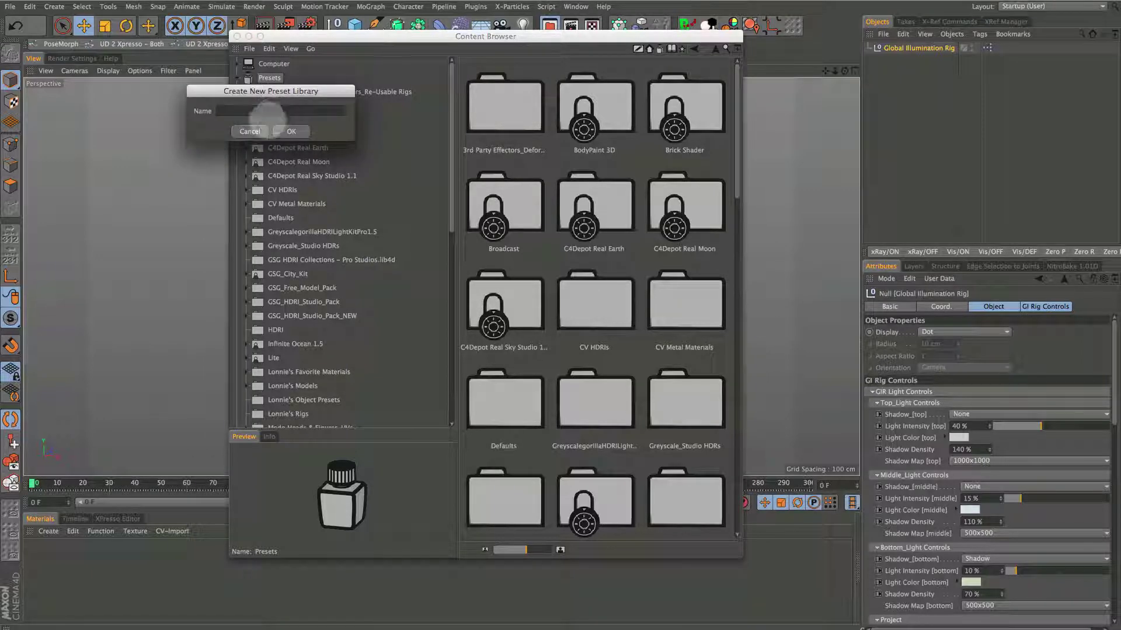
{"action": "type", "text": "gi ri"}
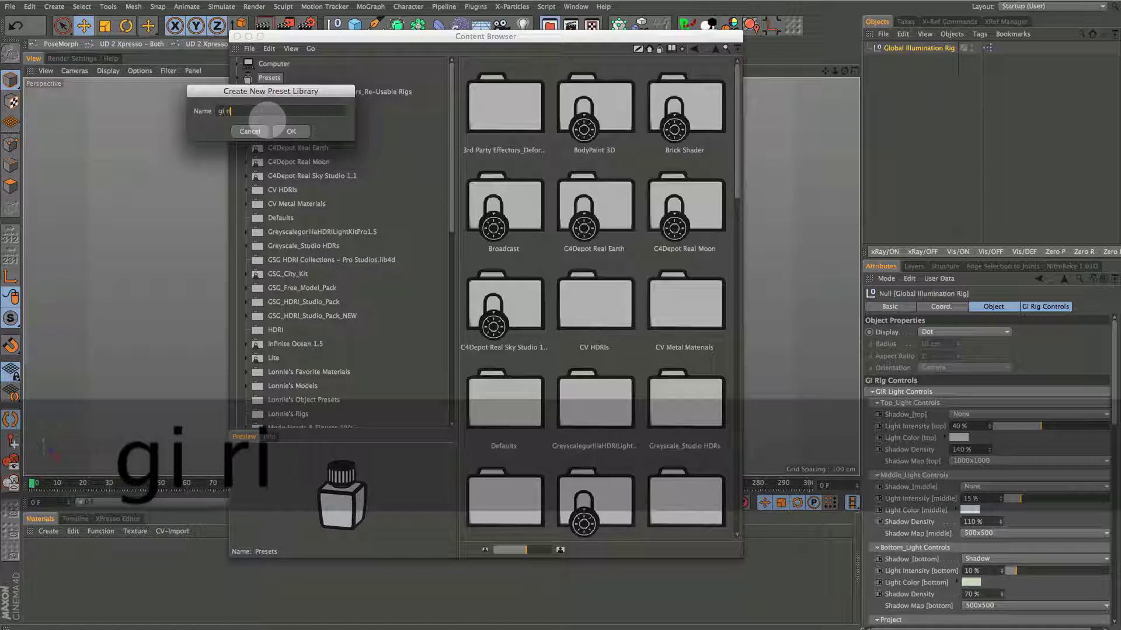
{"action": "type", "text": "g"}
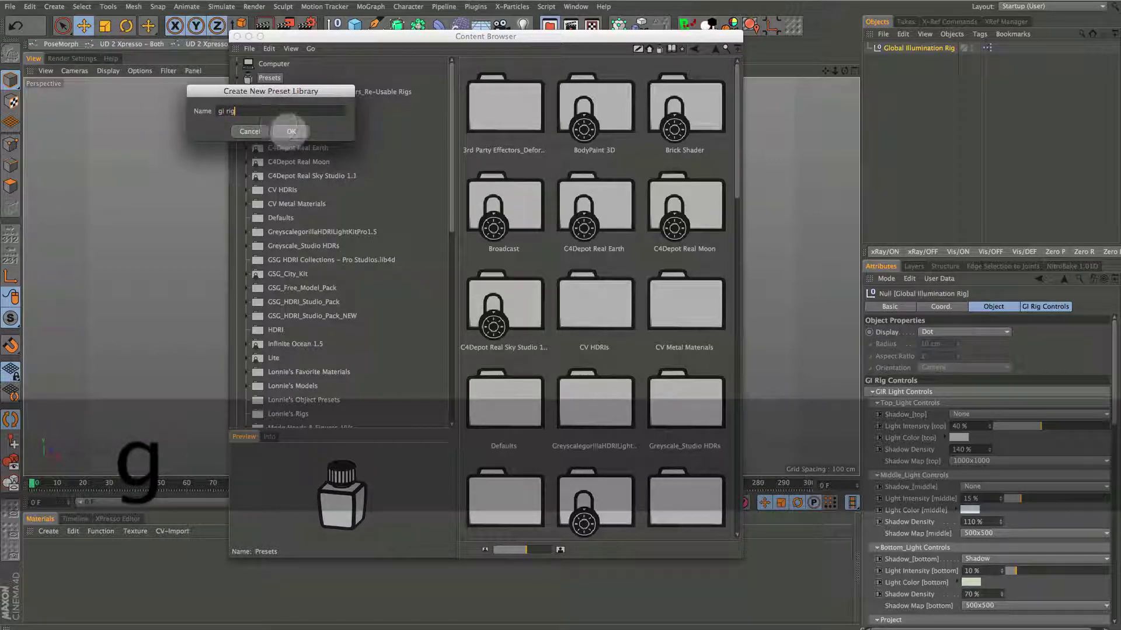
{"action": "left_click", "coordinate": [290, 132]}
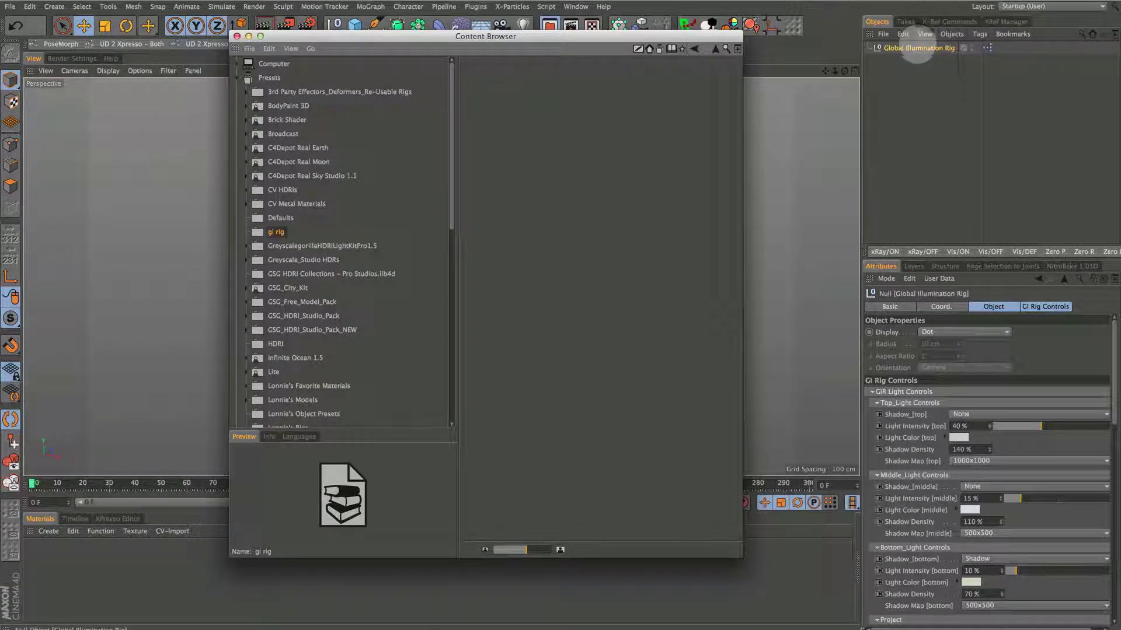
{"action": "left_click_drag", "start_coordinate": [918, 53], "coordinate": [483, 100]}
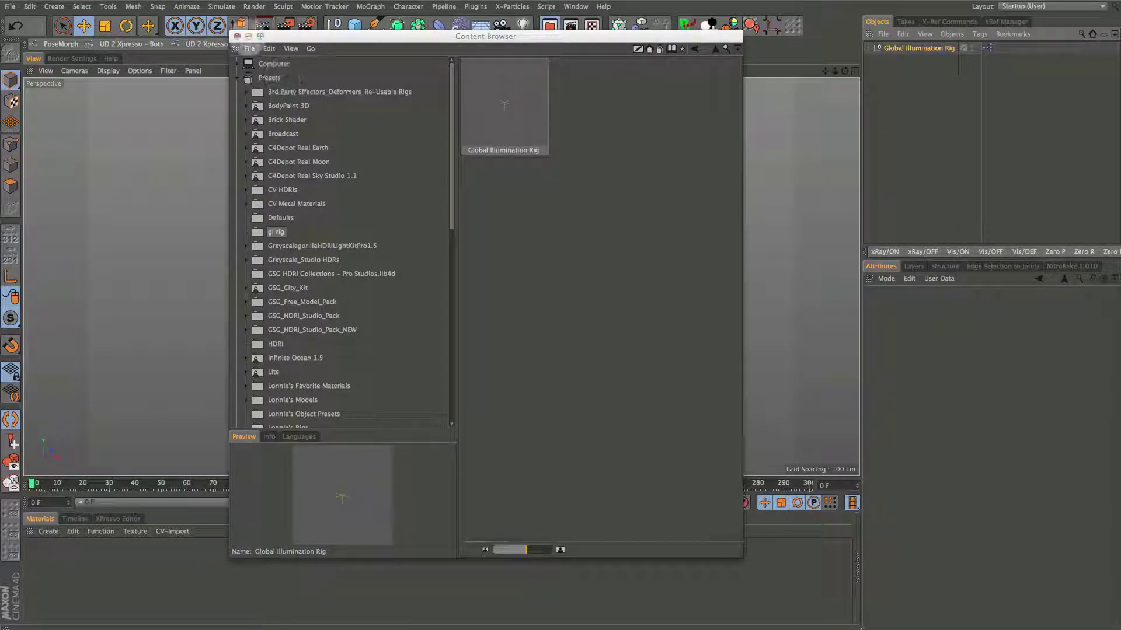
Load a copy of the saved rig from gi rig into the scene and select it.
{"action": "left_click", "coordinate": [236, 35]}
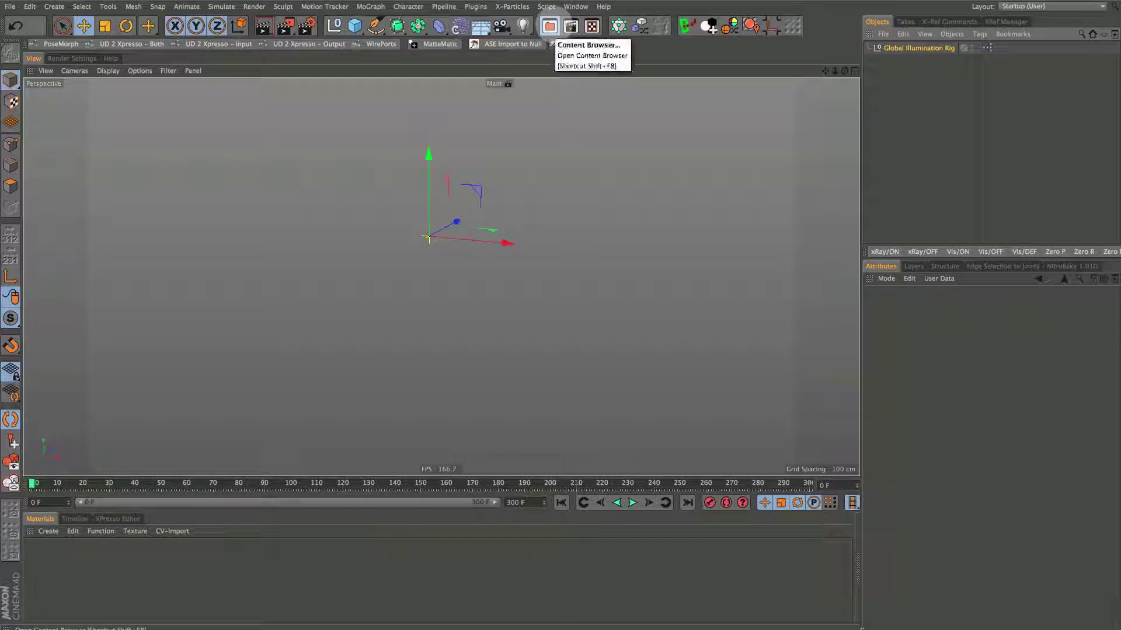
{"action": "left_click", "coordinate": [550, 26]}
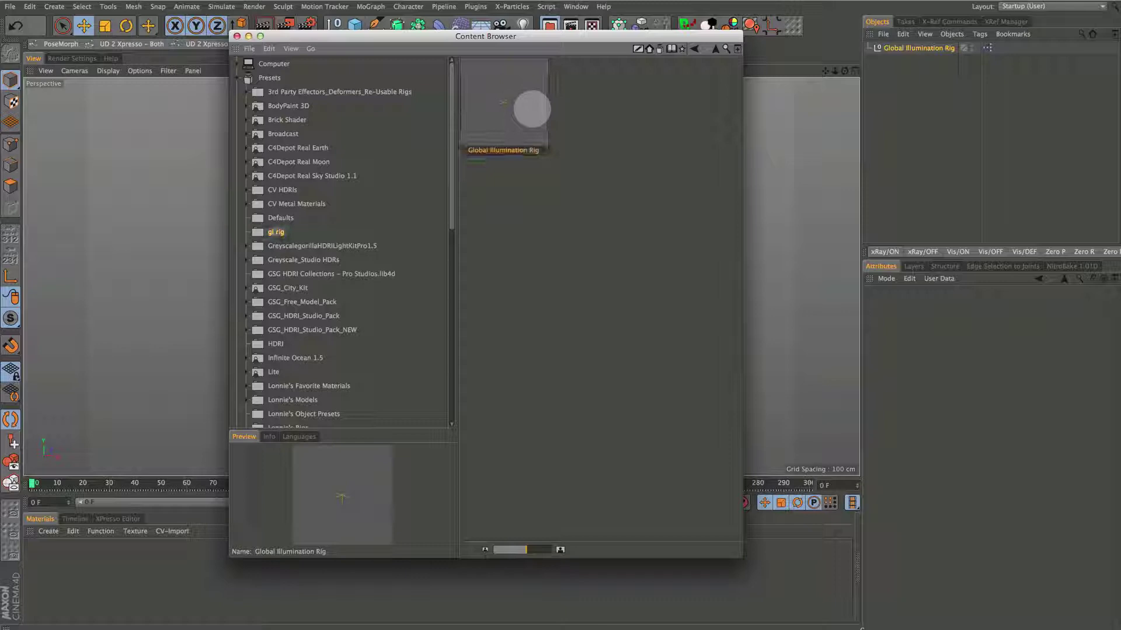
{"action": "double_click", "coordinate": [527, 108]}
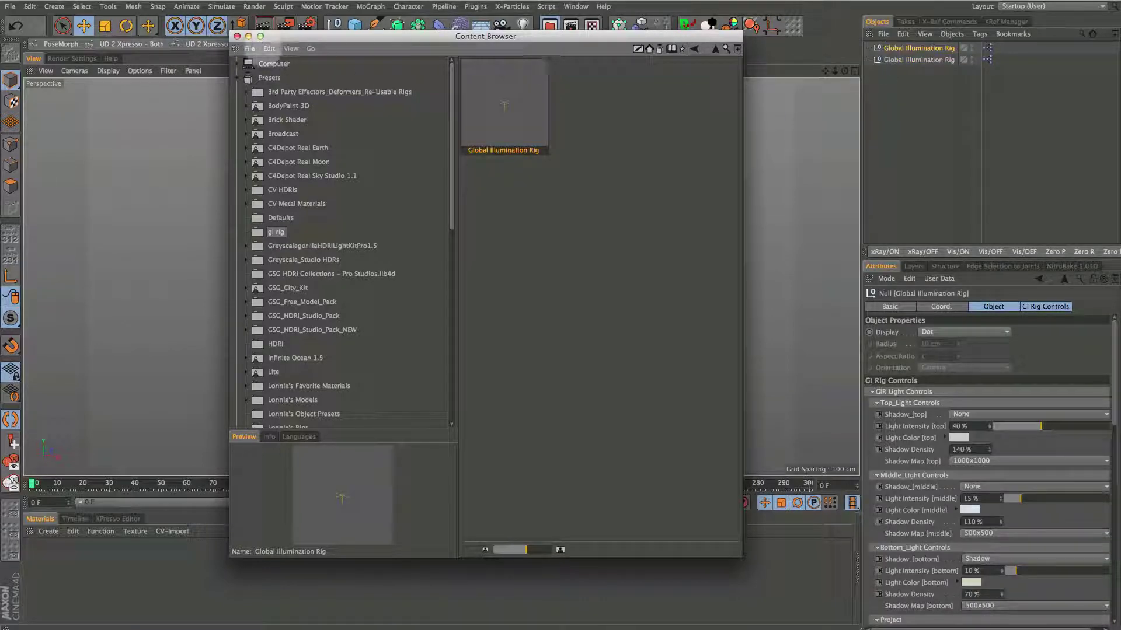
{"action": "left_click", "coordinate": [236, 36]}
{"action": "left_click", "coordinate": [918, 59]}
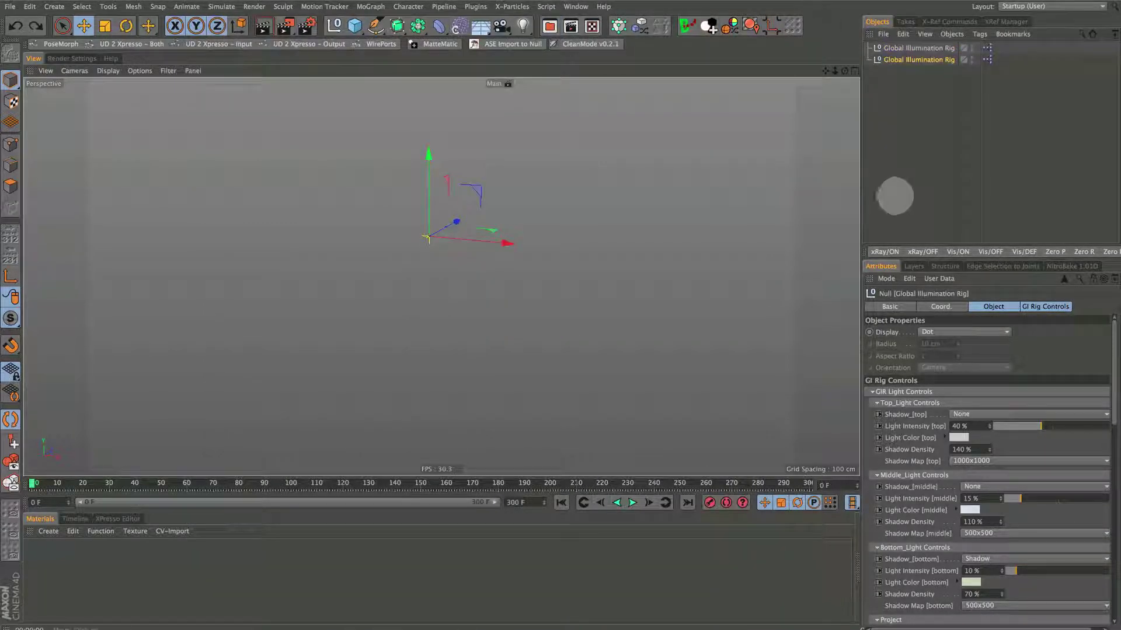
Switch to GI Rig_Object Setup.c4d, inspect the Objects null's contents, and render the unlit view.
{"action": "left_click", "coordinate": [575, 6]}
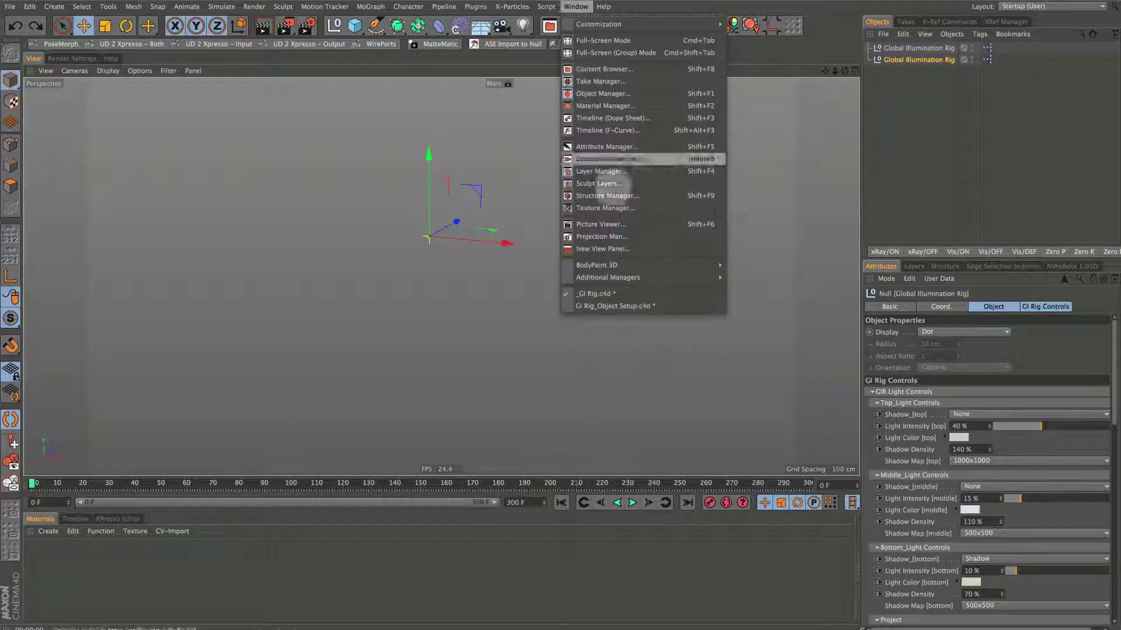
{"action": "left_click", "coordinate": [611, 304]}
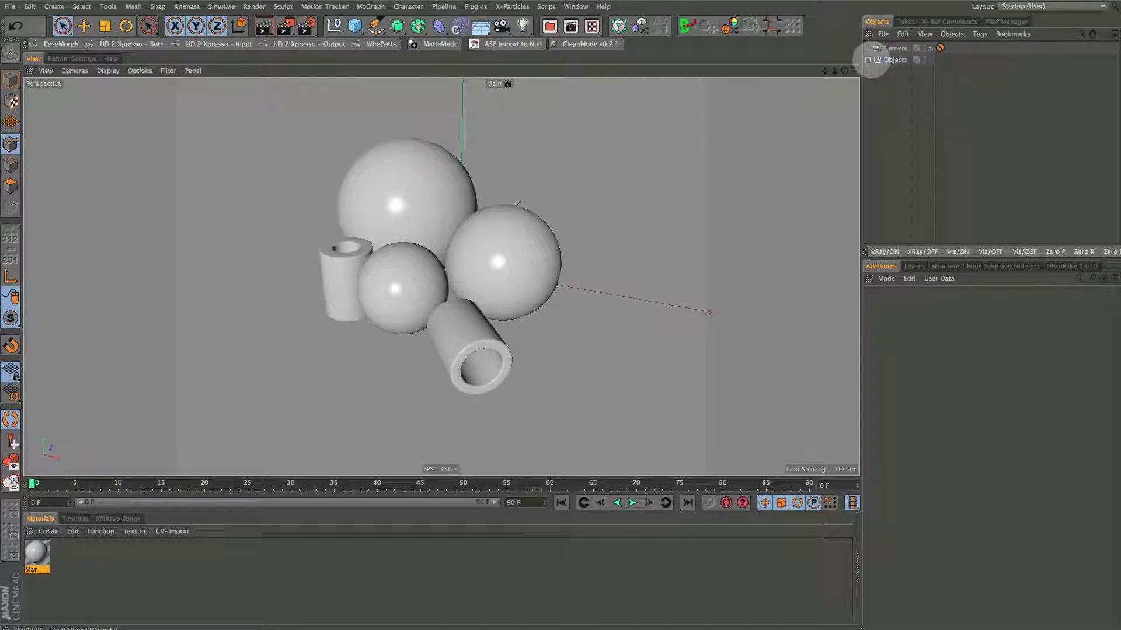
{"action": "left_click", "coordinate": [868, 60]}
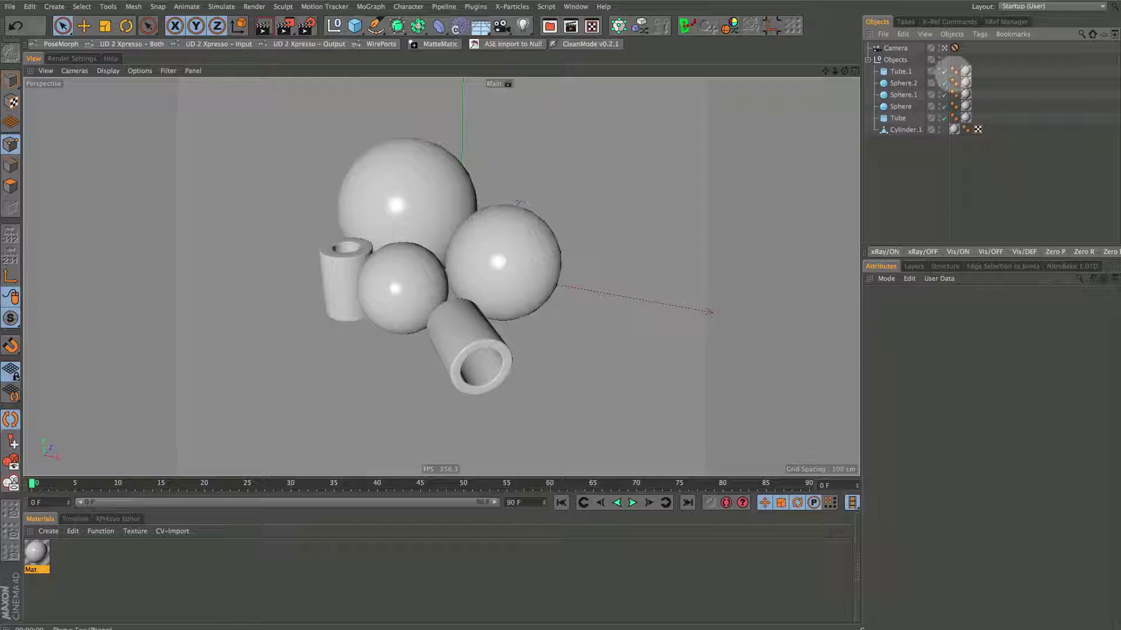
{"action": "left_click", "coordinate": [868, 59]}
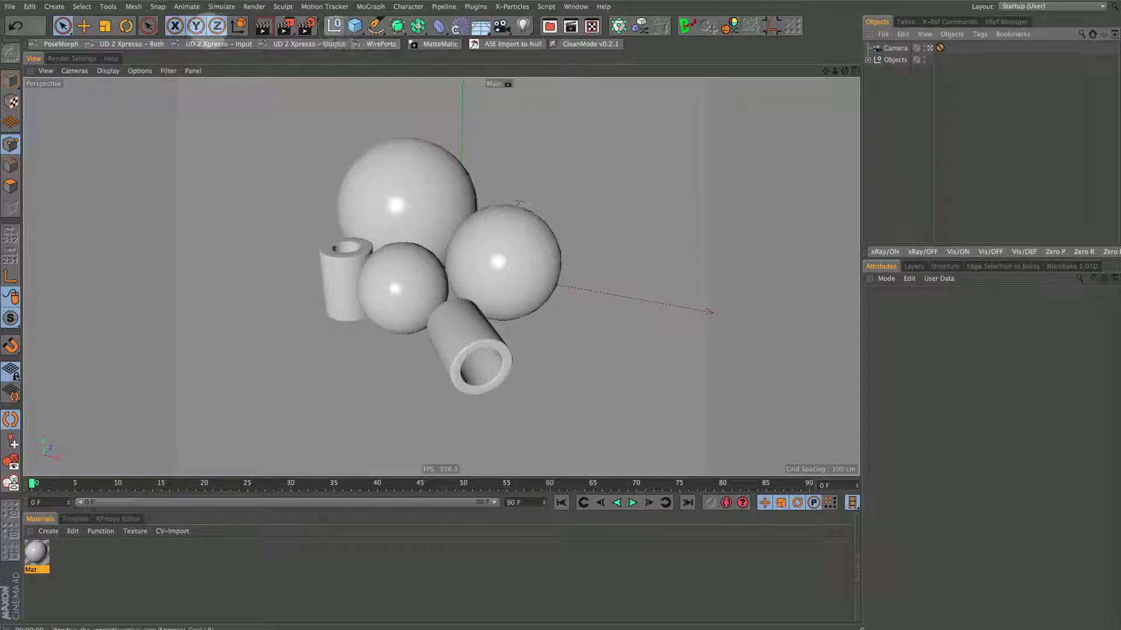
{"action": "left_click", "coordinate": [263, 26]}
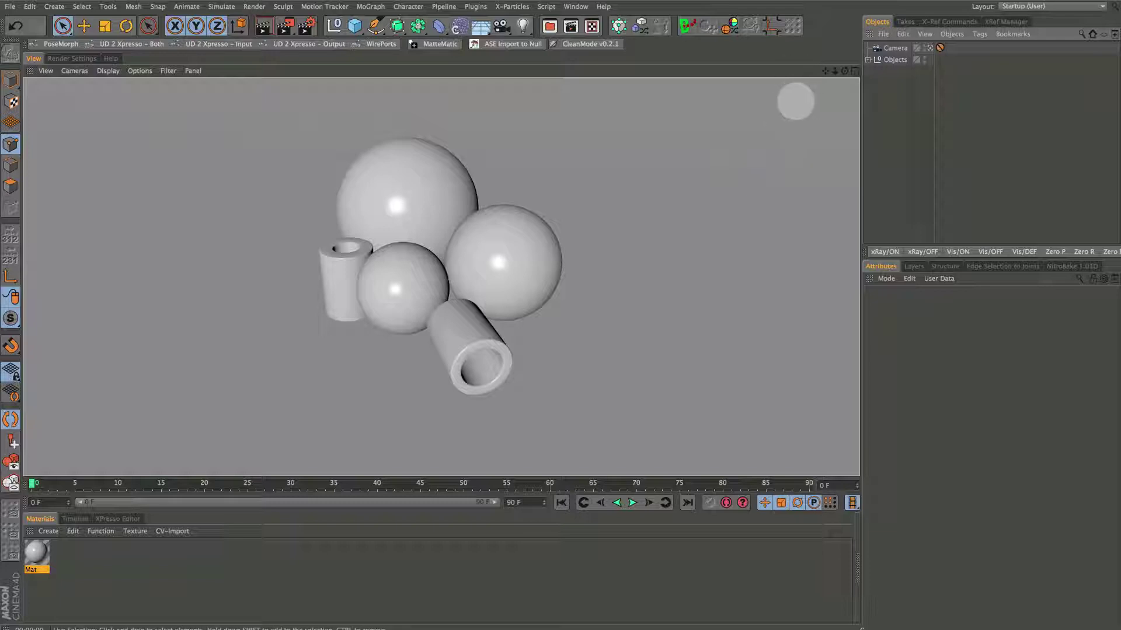
Load the gi rig library's Global Illumination Rig into this scene and render the lit view.
{"action": "left_click", "coordinate": [550, 26]}
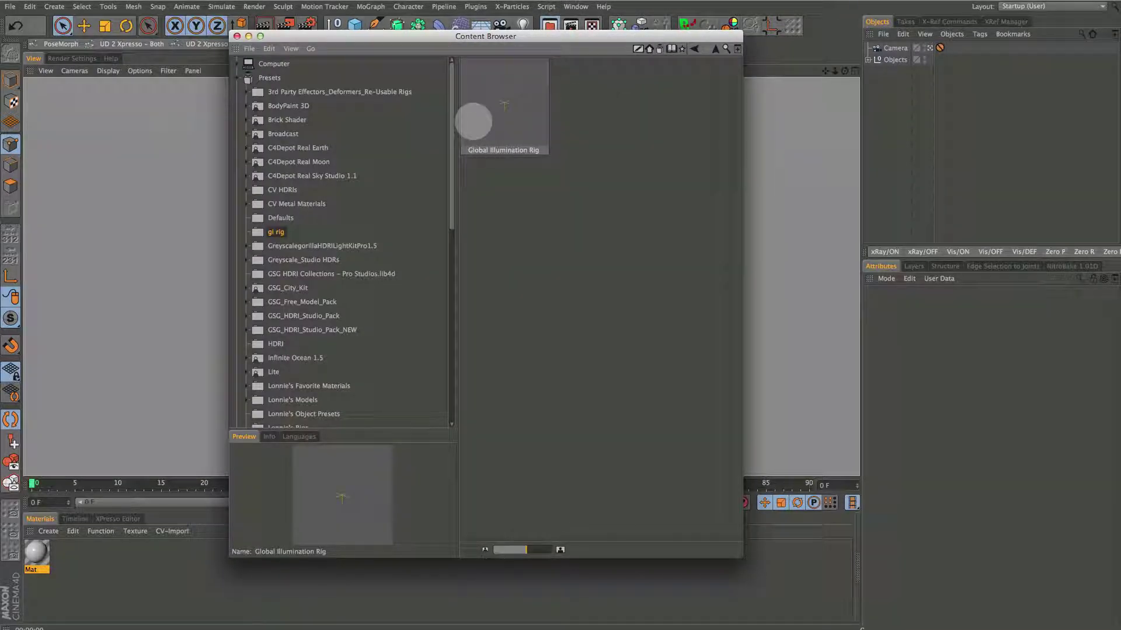
{"action": "double_click", "coordinate": [474, 121]}
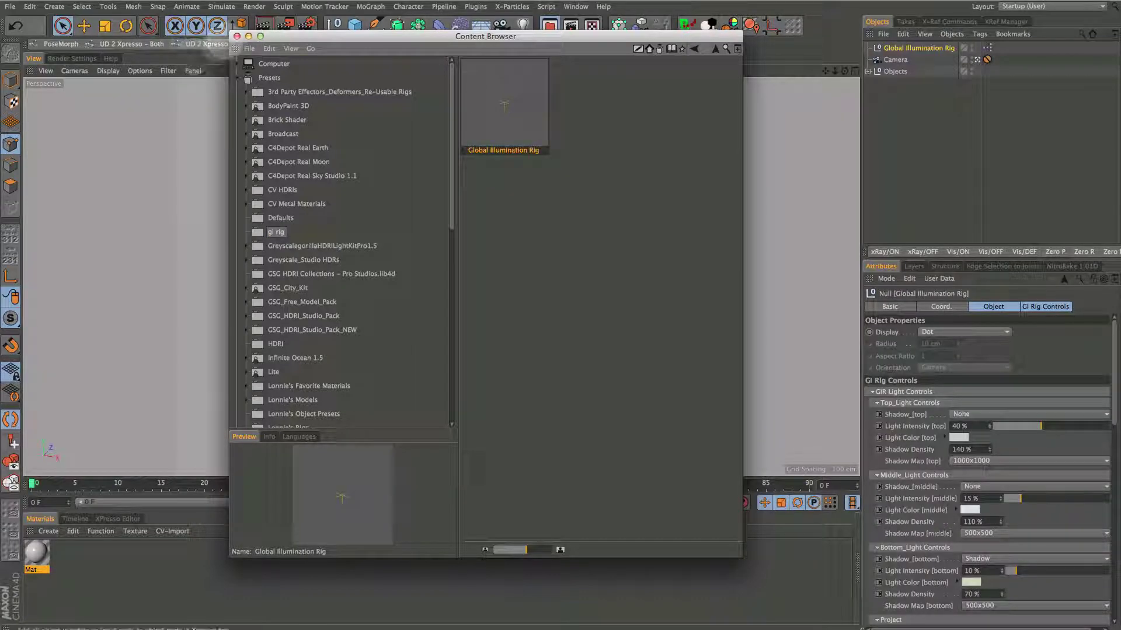
{"action": "left_click", "coordinate": [237, 35]}
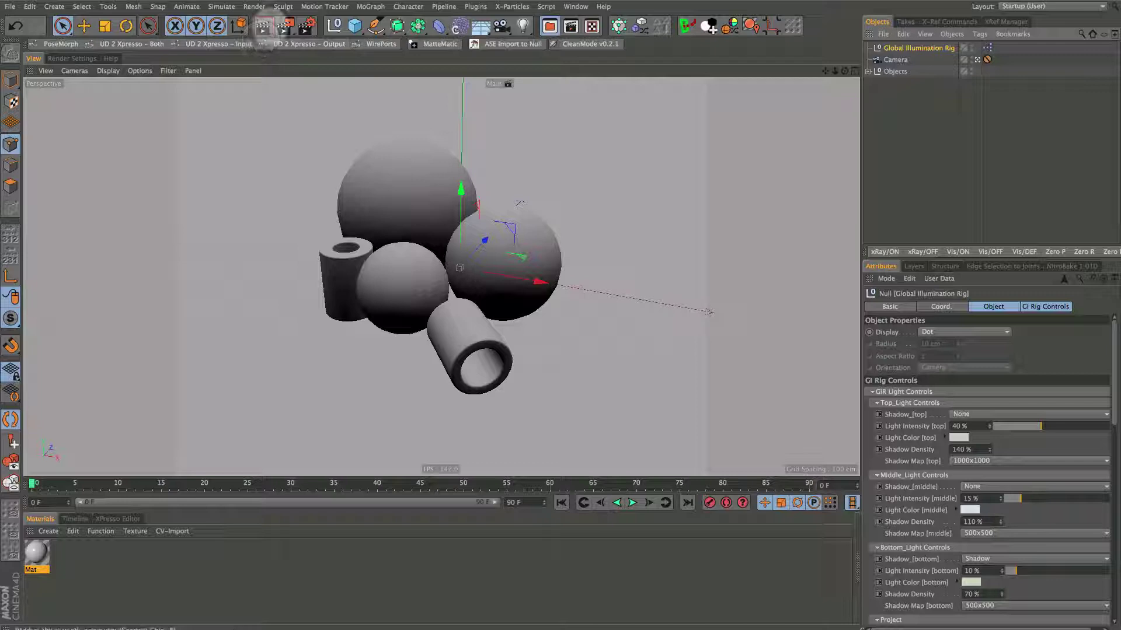
{"action": "left_click", "coordinate": [264, 27]}
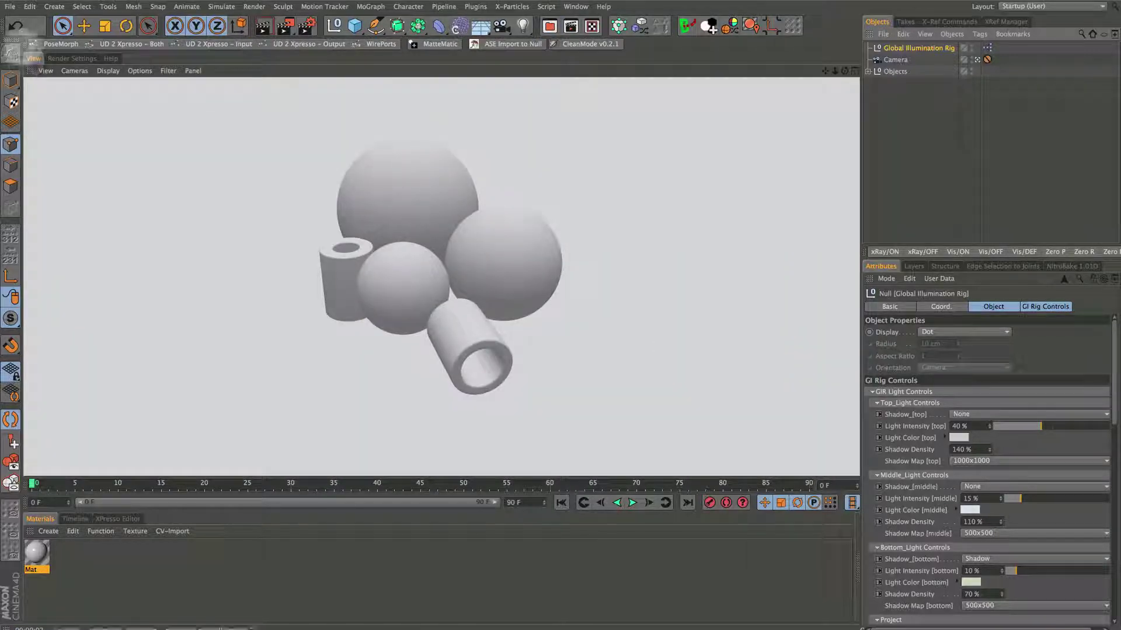
{"action": "left_click", "coordinate": [63, 59]}
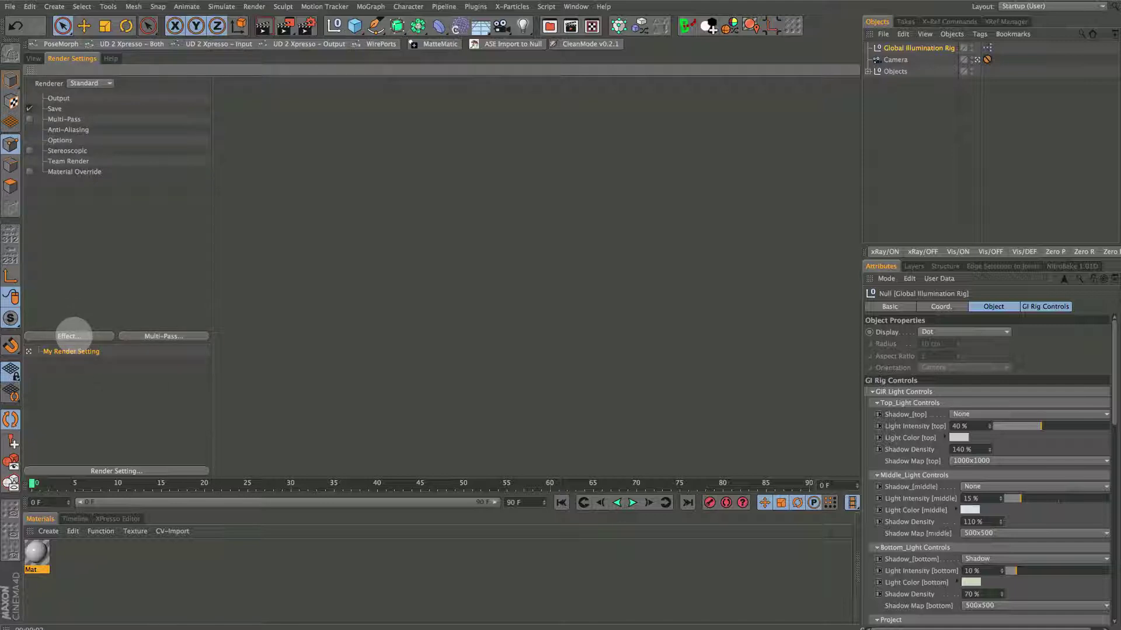
Add the Ambient Occlusion effect in Render Settings and re-render the view.
{"action": "left_click", "coordinate": [68, 336]}
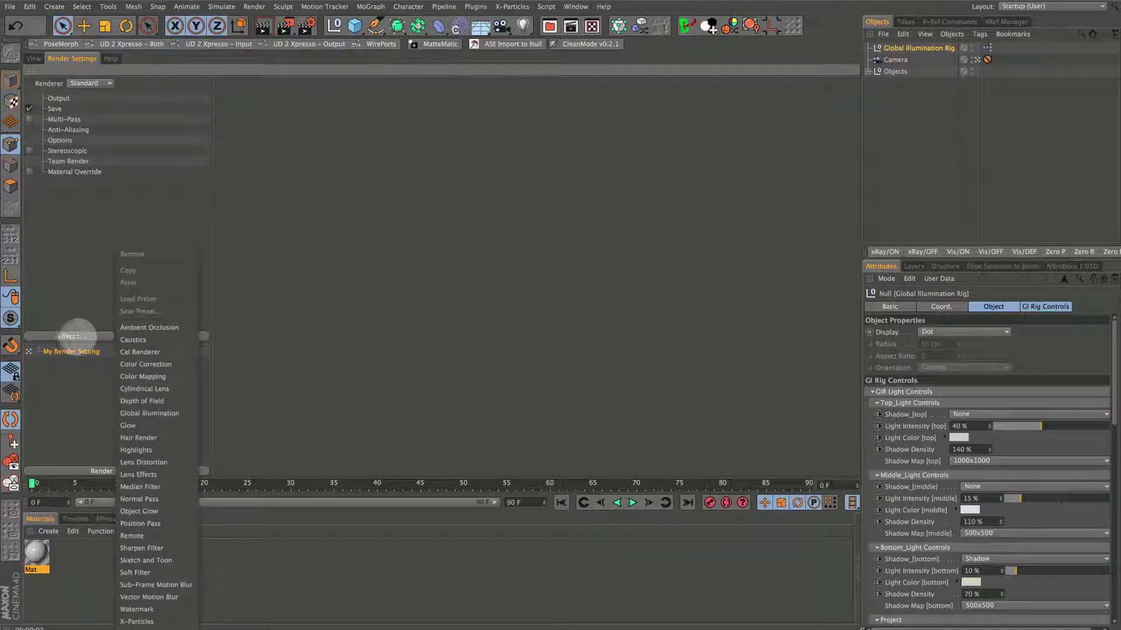
{"action": "left_click", "coordinate": [176, 327]}
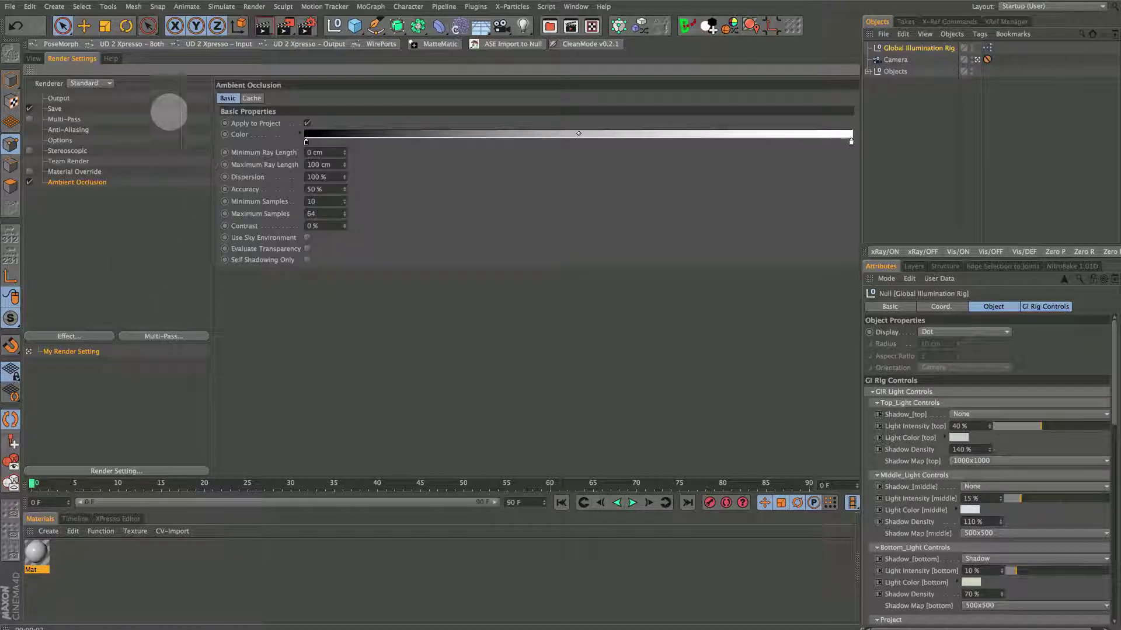
{"action": "left_click", "coordinate": [32, 58]}
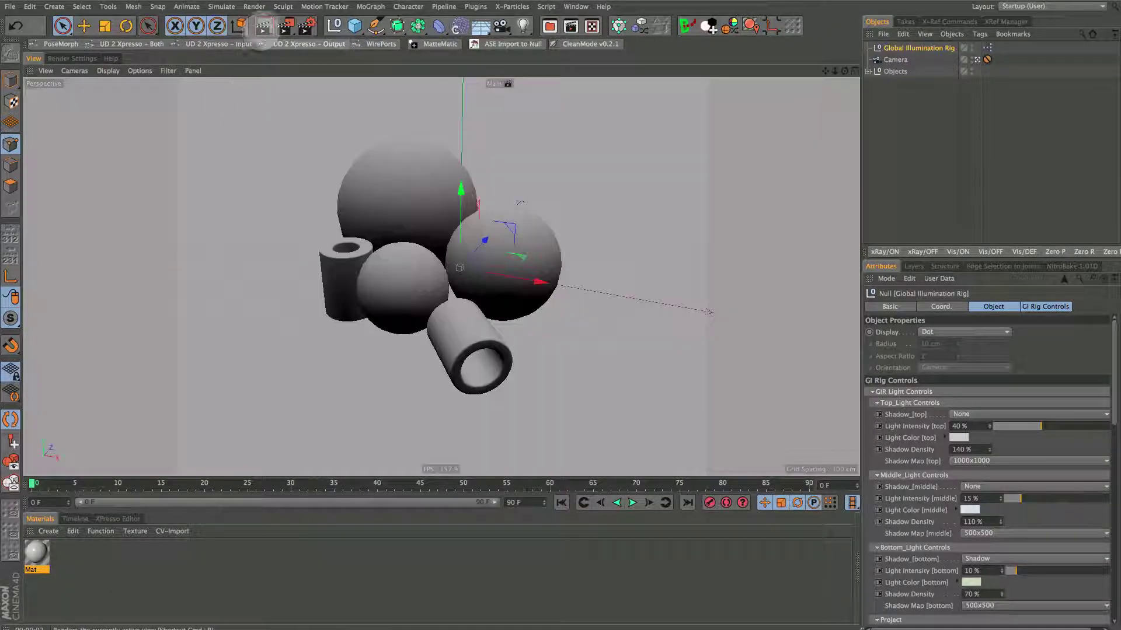
{"action": "left_click", "coordinate": [262, 25]}
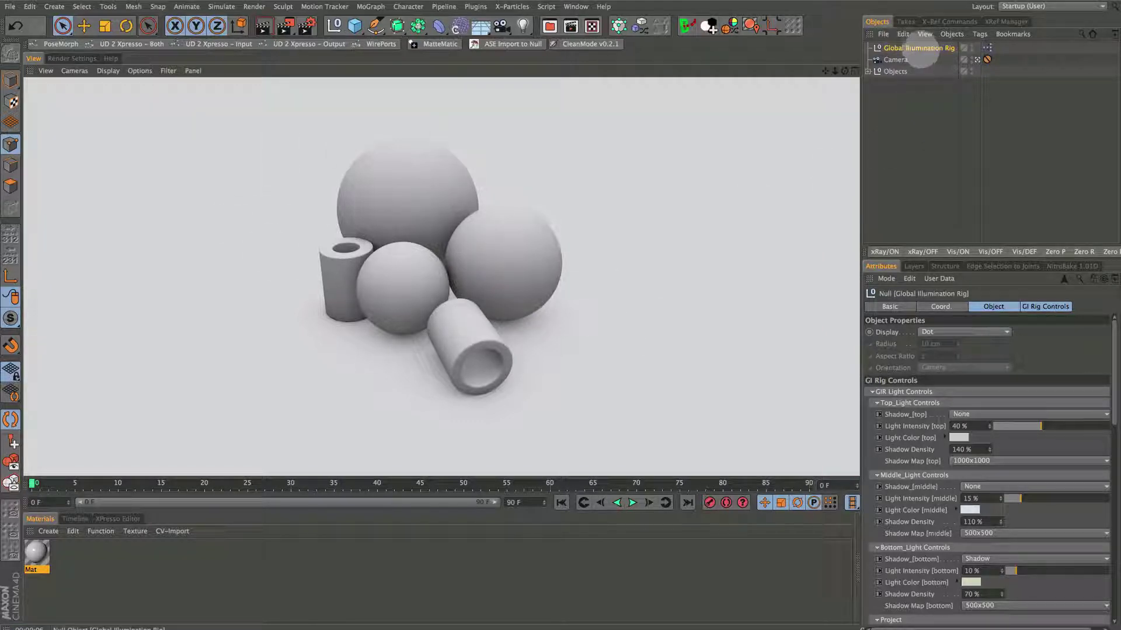
Enable Specularity in the GI Rig Controls at 53 % intensity and render the view.
{"action": "left_click", "coordinate": [921, 53]}
{"action": "left_click_drag", "start_coordinate": [940, 244], "coordinate": [913, 101]}
{"action": "left_click", "coordinate": [1048, 162]}
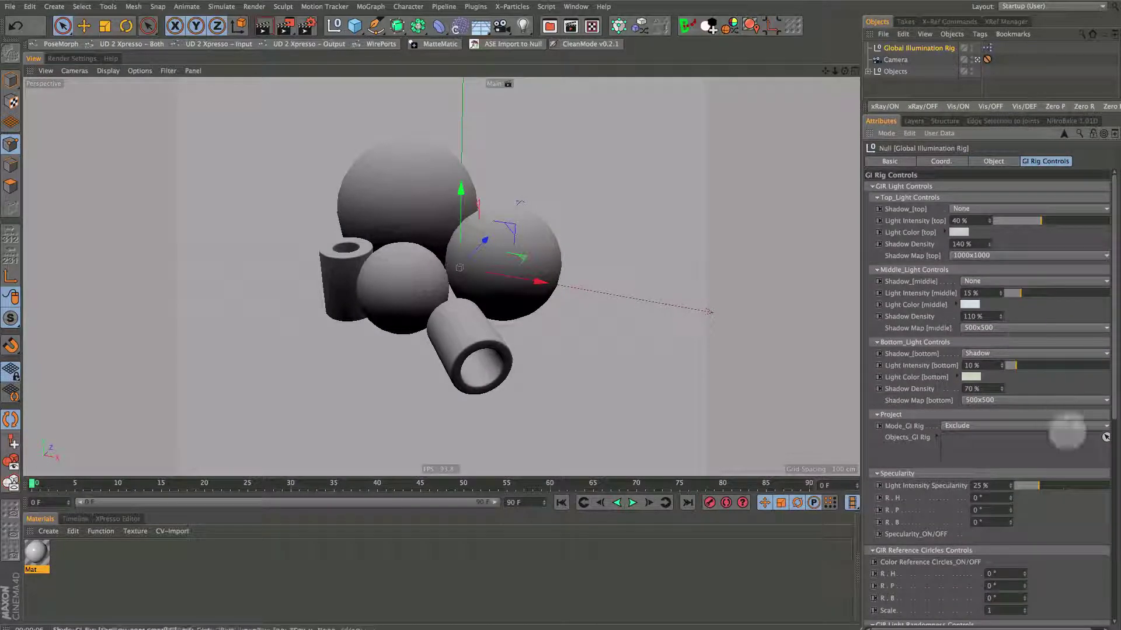
{"action": "scroll", "coordinate": [1107, 399], "scroll_direction": "down", "scroll_amount": 3}
{"action": "scroll", "coordinate": [1108, 397], "scroll_direction": "up", "scroll_amount": 2}
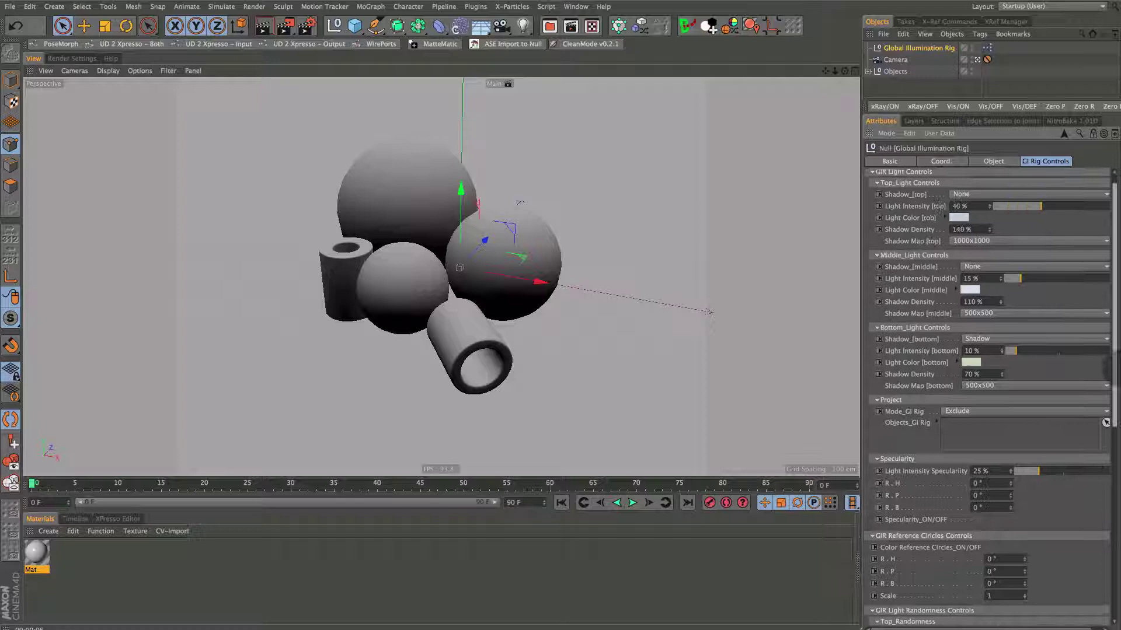
{"action": "scroll", "coordinate": [1107, 403], "scroll_direction": "up", "scroll_amount": 1}
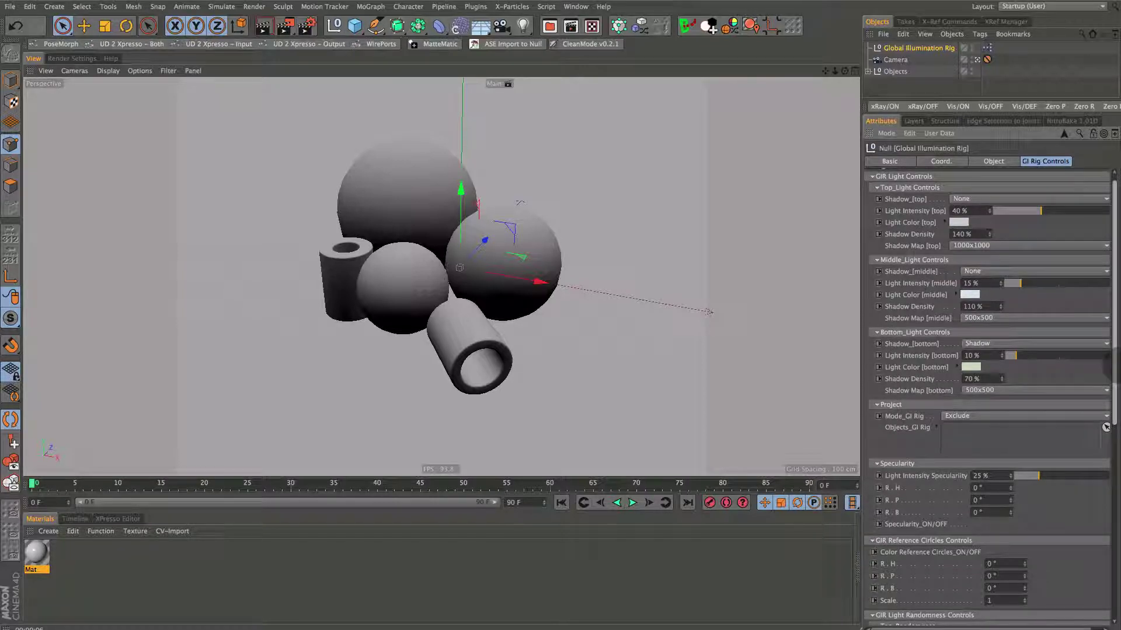
{"action": "scroll", "coordinate": [987, 397], "scroll_direction": "up", "scroll_amount": 1}
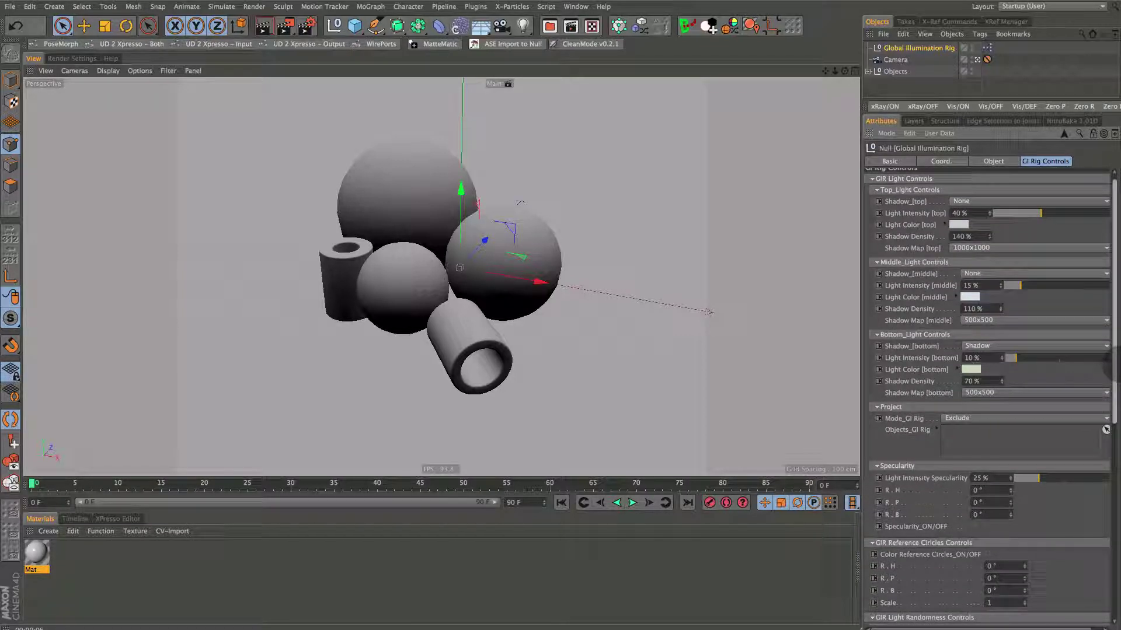
{"action": "scroll", "coordinate": [978, 395], "scroll_direction": "down", "scroll_amount": 4}
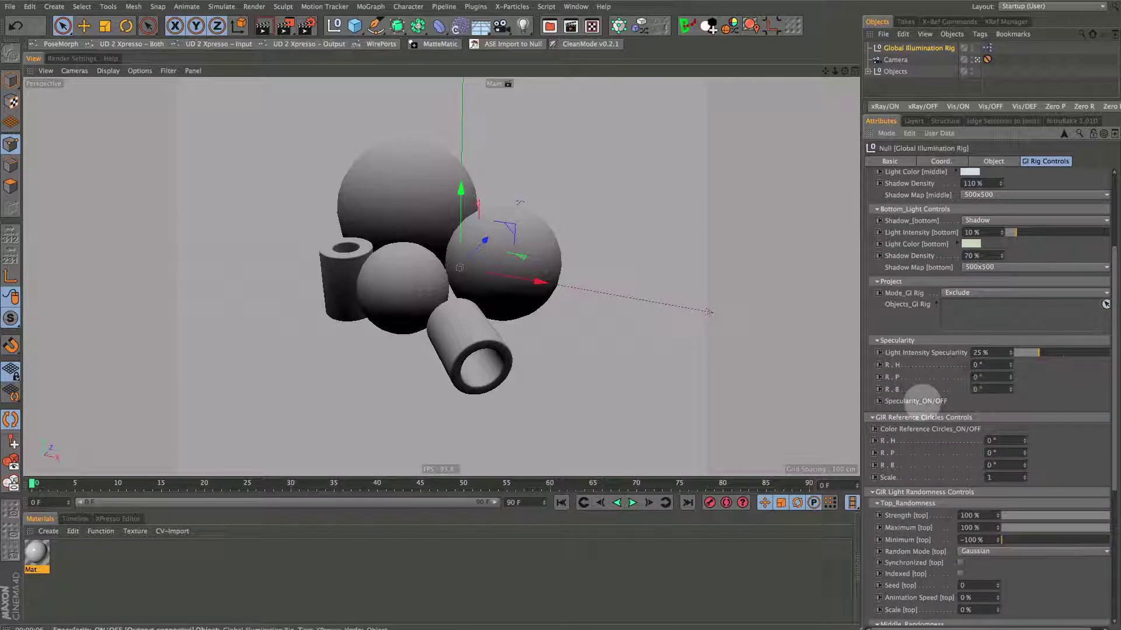
{"action": "left_click", "coordinate": [973, 400]}
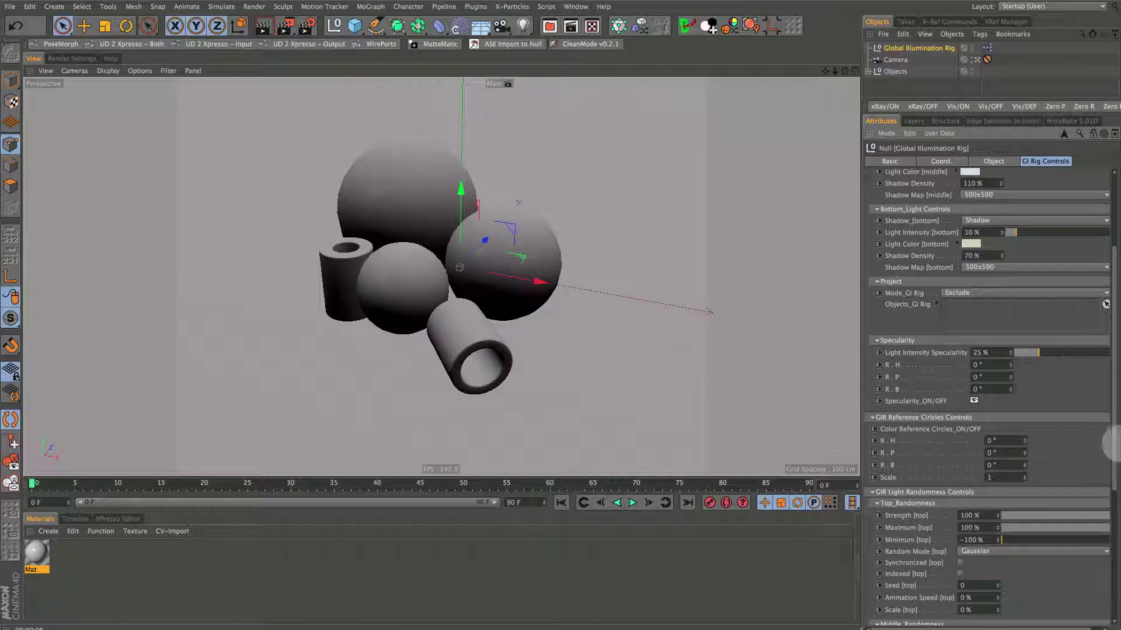
{"action": "left_click_drag", "start_coordinate": [1057, 353], "coordinate": [1066, 353]}
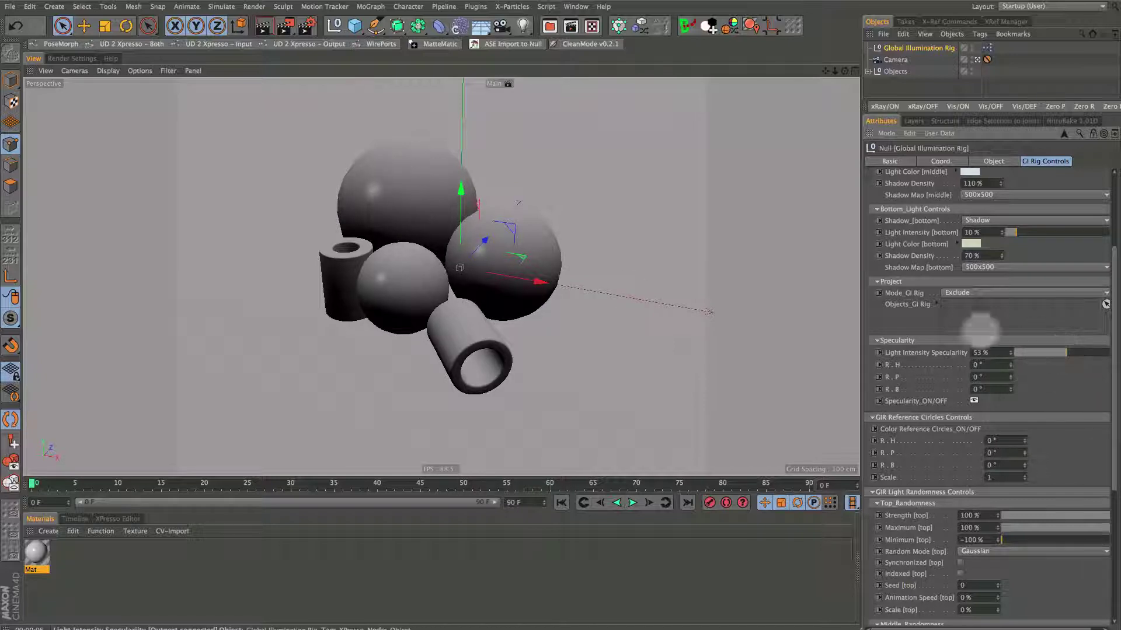
{"action": "key", "text": "ctrl+r"}
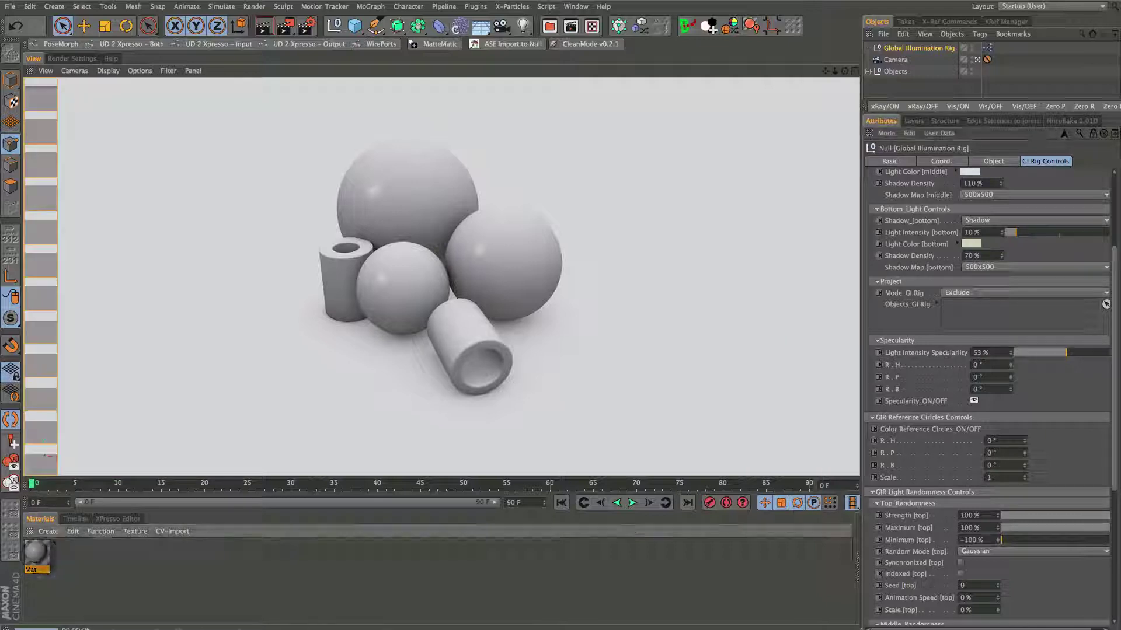
Raise the Mat material's specular strength to 83 %, render, and reselect the GI rig.
{"action": "left_click", "coordinate": [37, 553]}
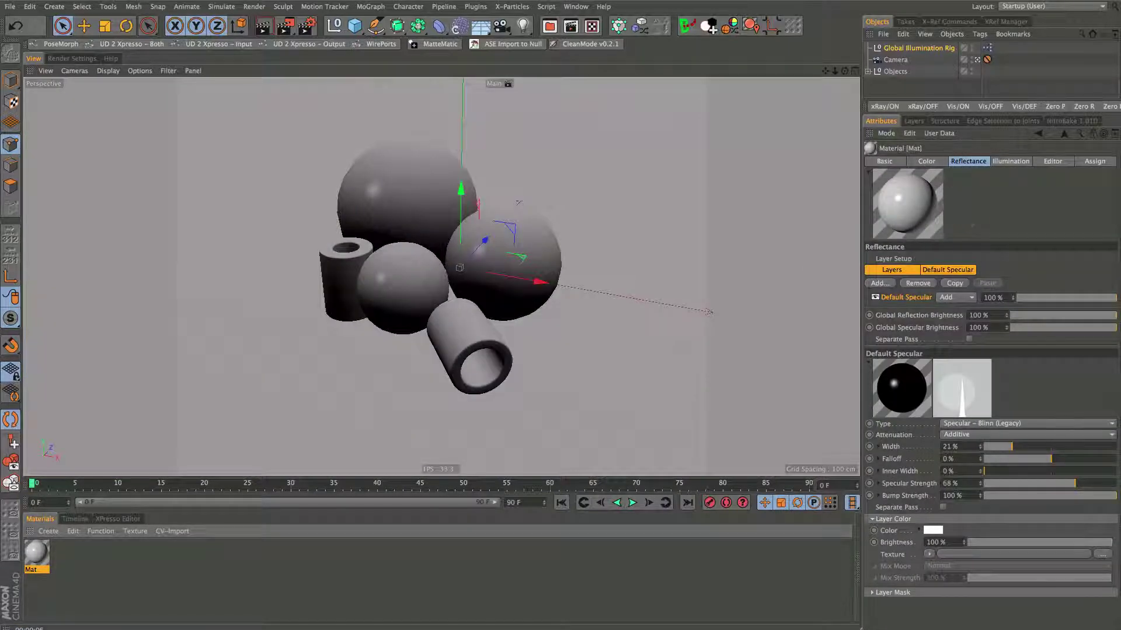
{"action": "left_click_drag", "start_coordinate": [1068, 484], "coordinate": [1095, 484]}
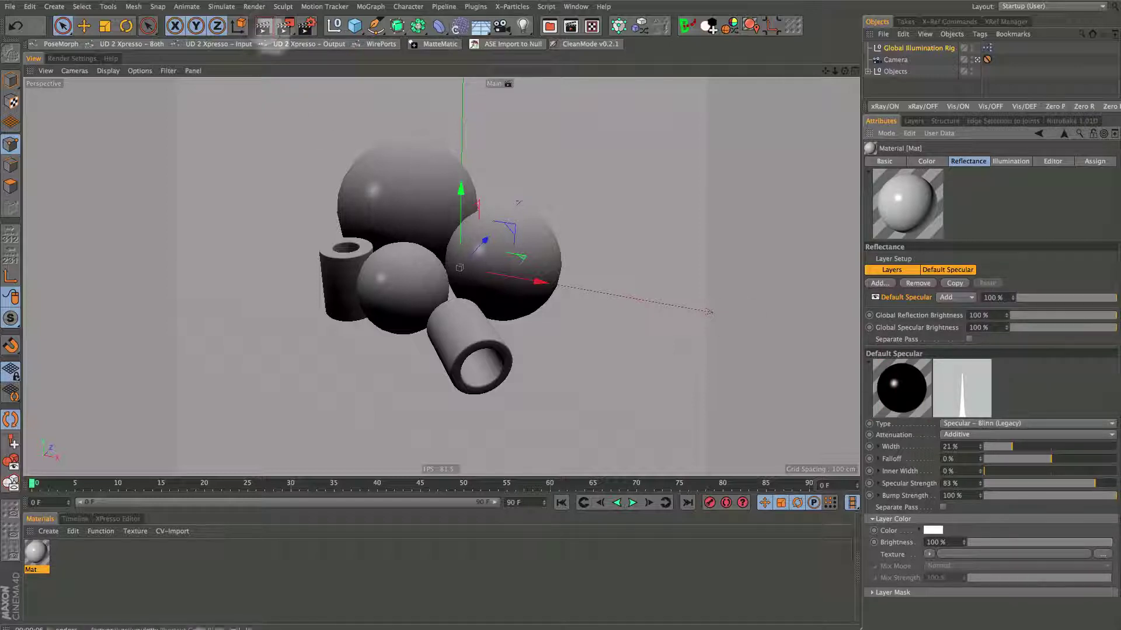
{"action": "left_click", "coordinate": [264, 26]}
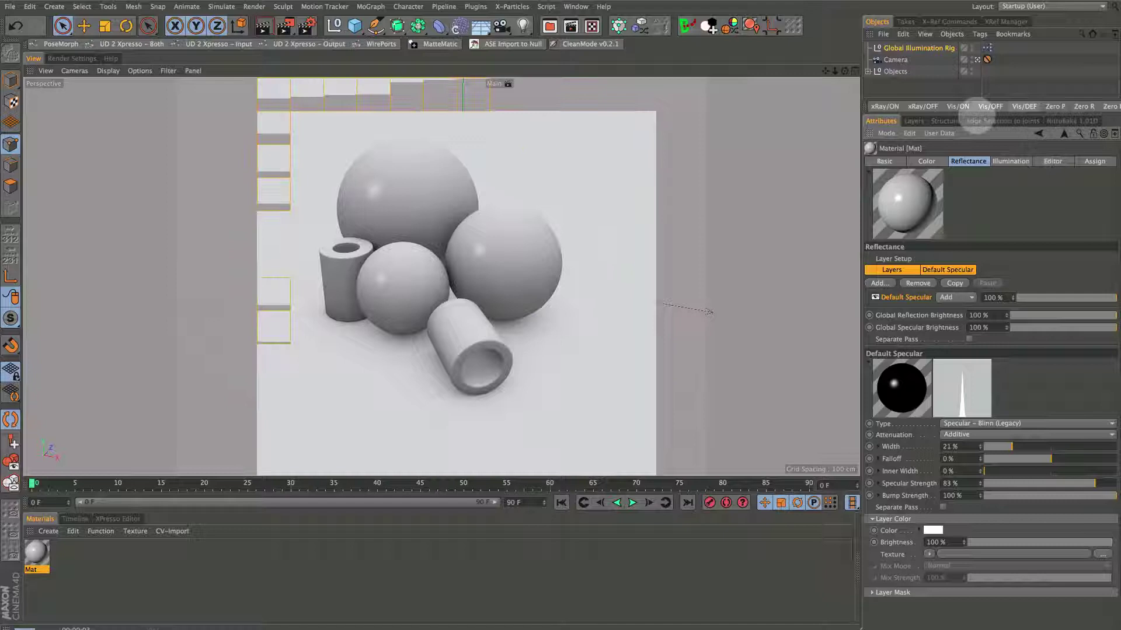
{"action": "left_click", "coordinate": [918, 48]}
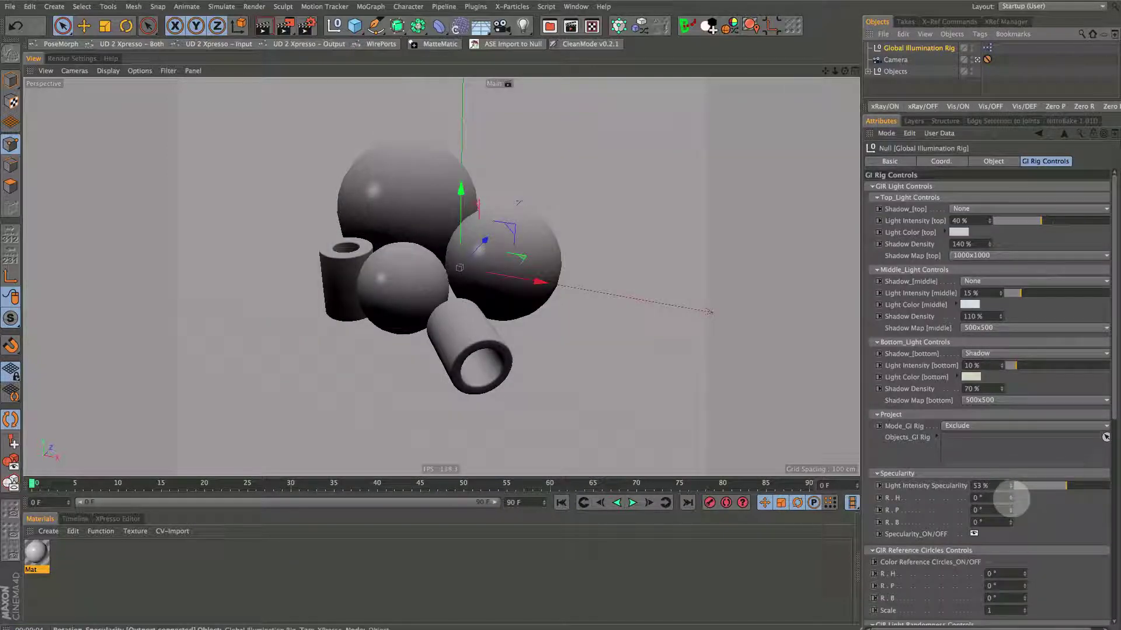
Rotate the specular light to 12° heading and −24° pitch, settling its intensity at 38 %.
{"action": "left_click", "coordinate": [1064, 486]}
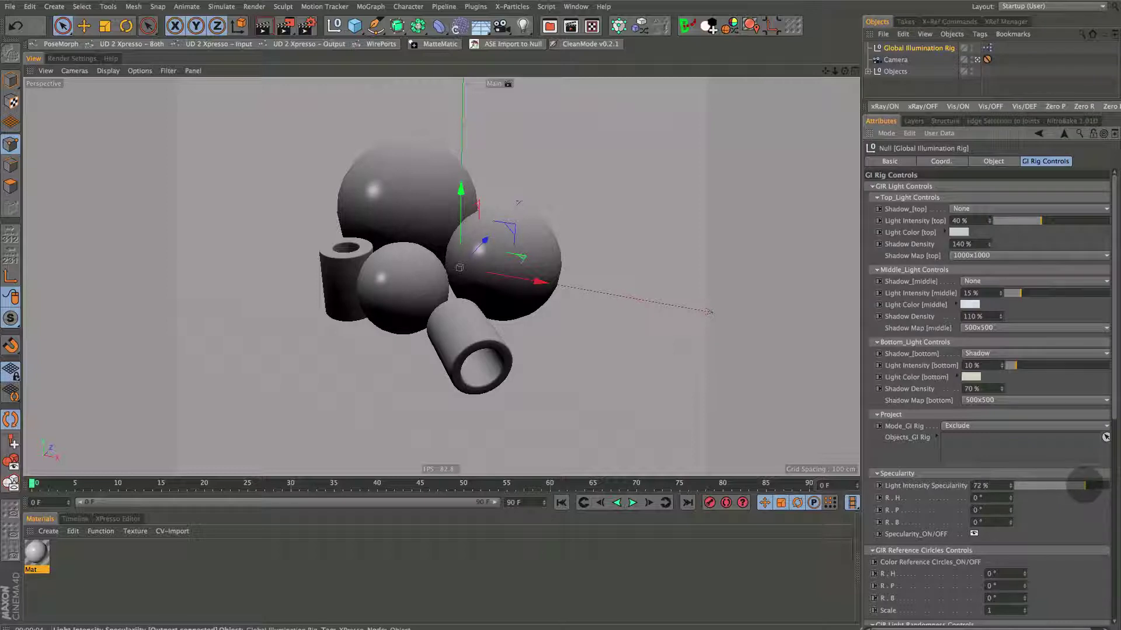
{"action": "left_click_drag", "start_coordinate": [1010, 498], "coordinate": [1022, 496]}
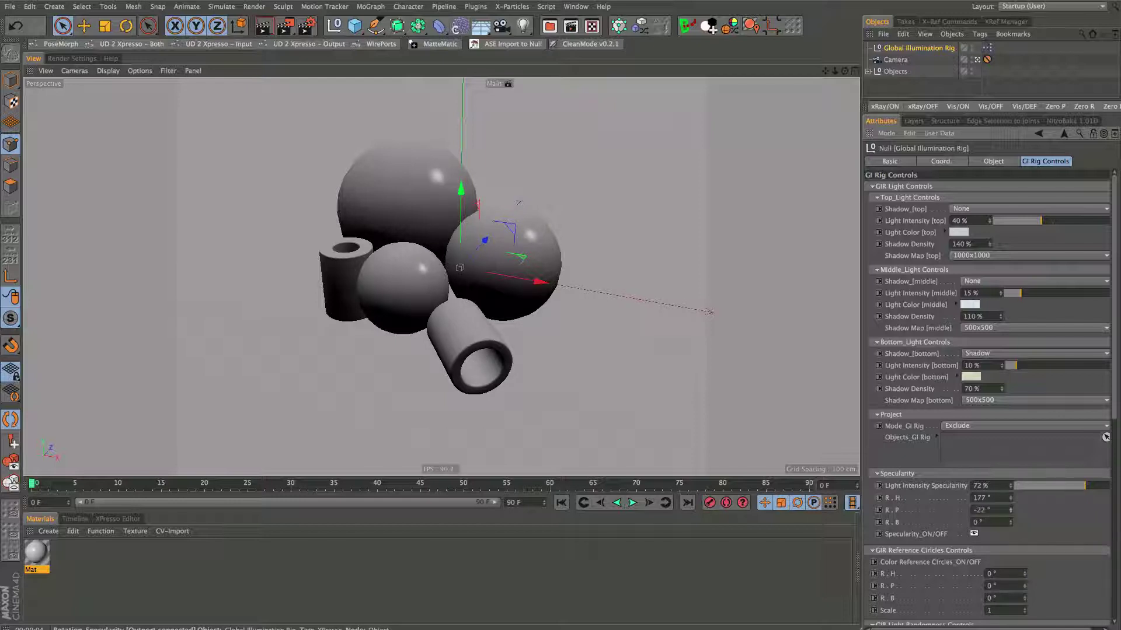
{"action": "mouse_move", "coordinate": [1010, 522]}
{"action": "left_mouse_down"}
{"action": "mouse_move", "coordinate": [1034, 513]}
{"action": "mouse_move", "coordinate": [1019, 529]}
{"action": "left_mouse_up"}
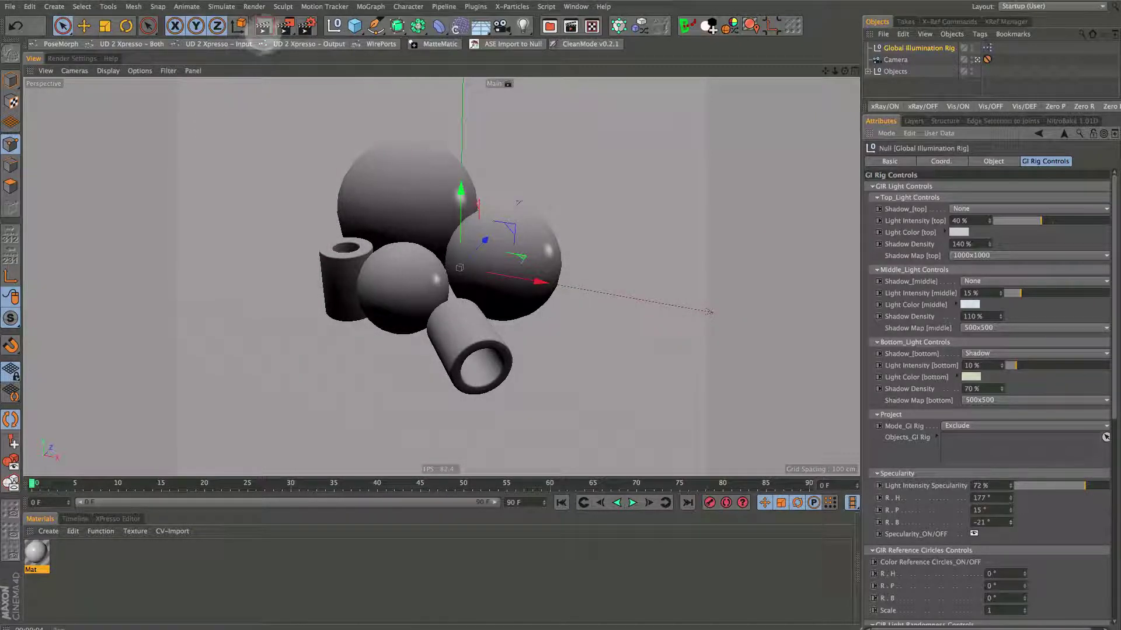
{"action": "left_click", "coordinate": [264, 26]}
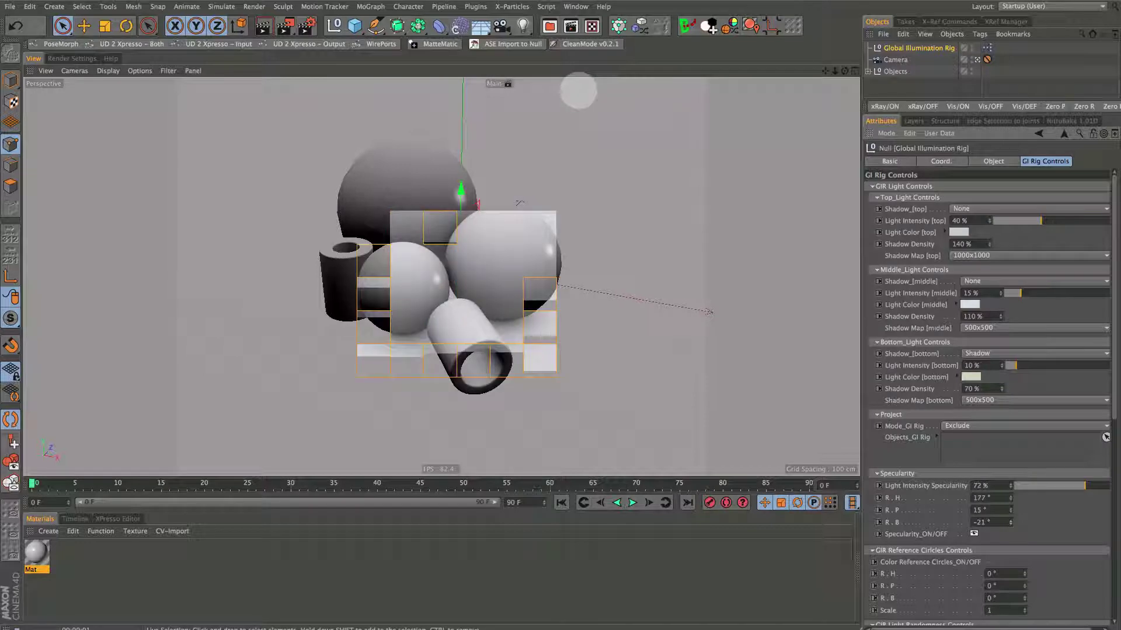
{"action": "left_click_drag", "start_coordinate": [1082, 486], "coordinate": [1043, 487]}
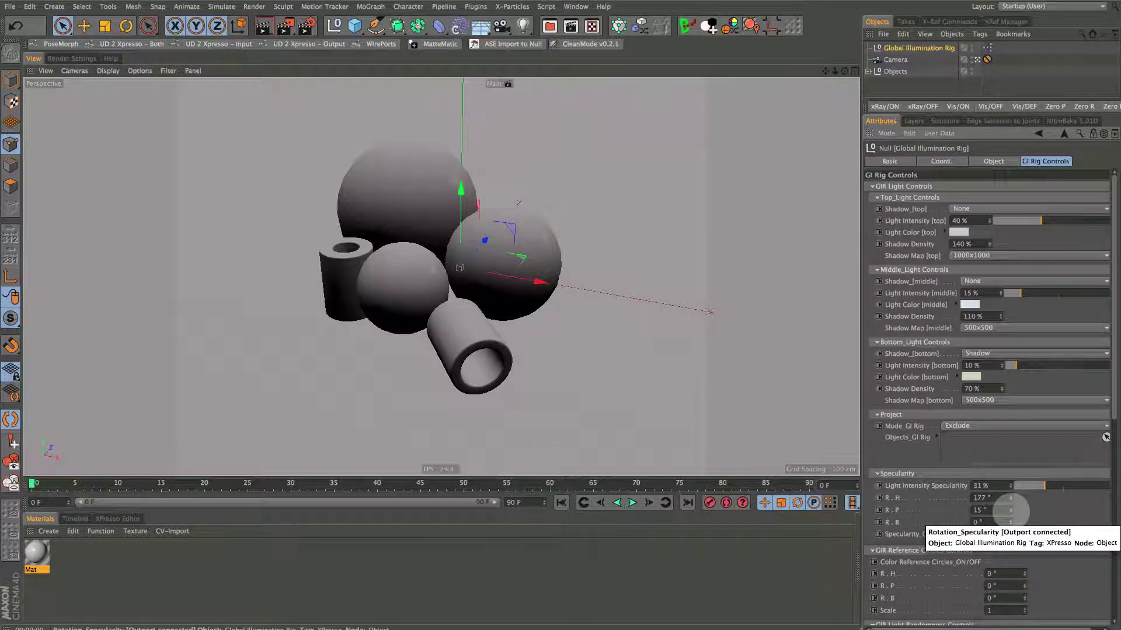
{"action": "left_click", "coordinate": [1011, 510], "text": "ctrl"}
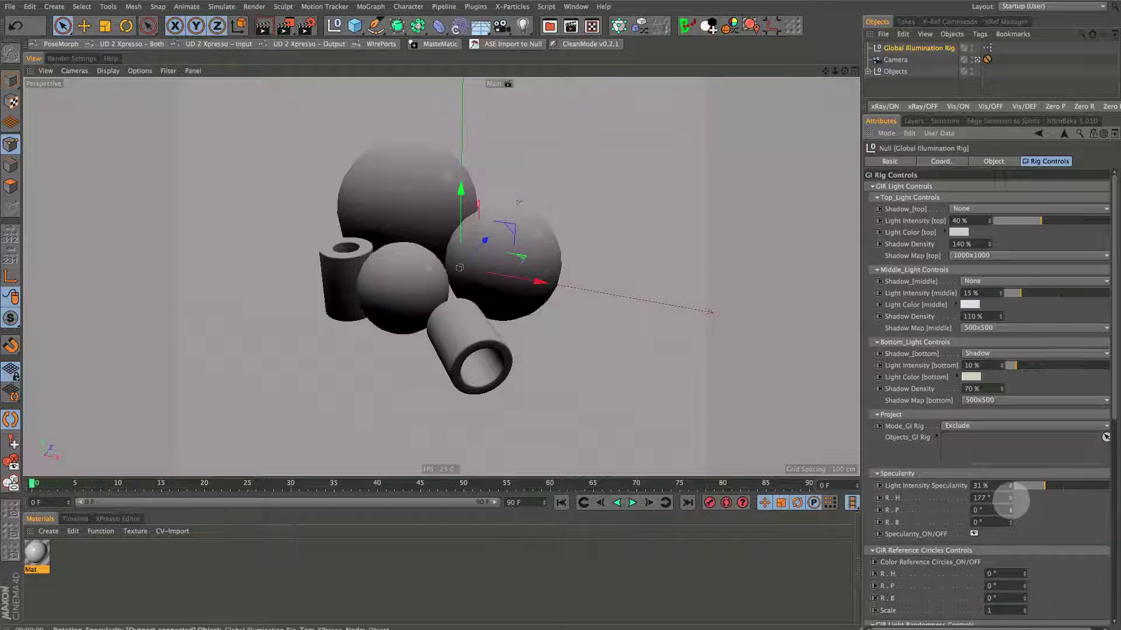
{"action": "left_click", "coordinate": [1011, 497], "text": "ctrl"}
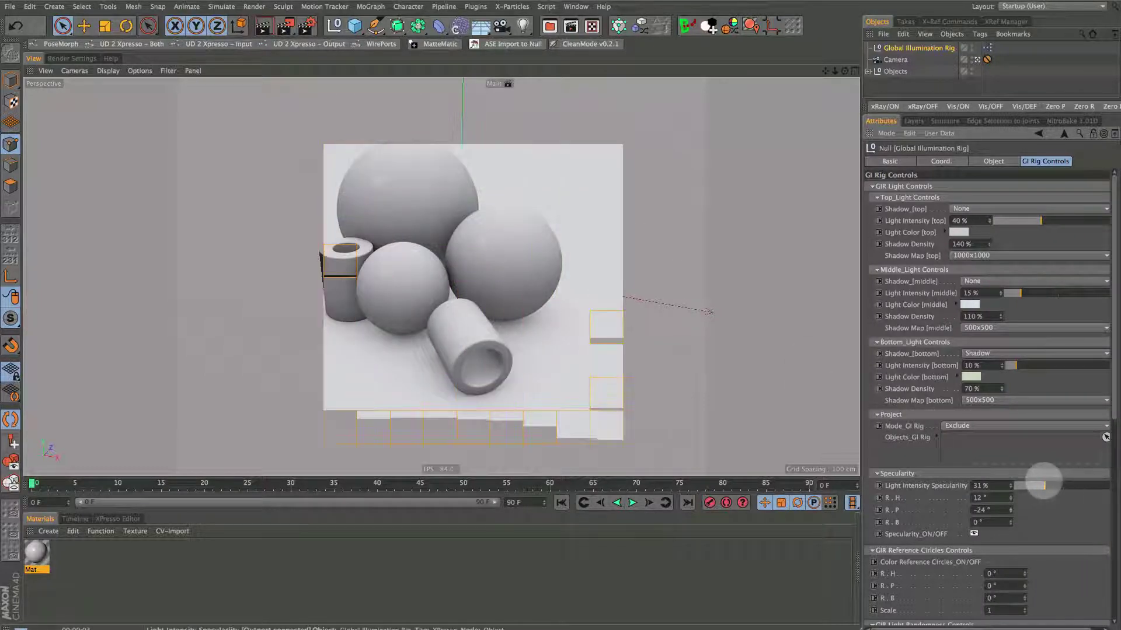
{"action": "left_click_drag", "start_coordinate": [1044, 486], "coordinate": [1052, 487]}
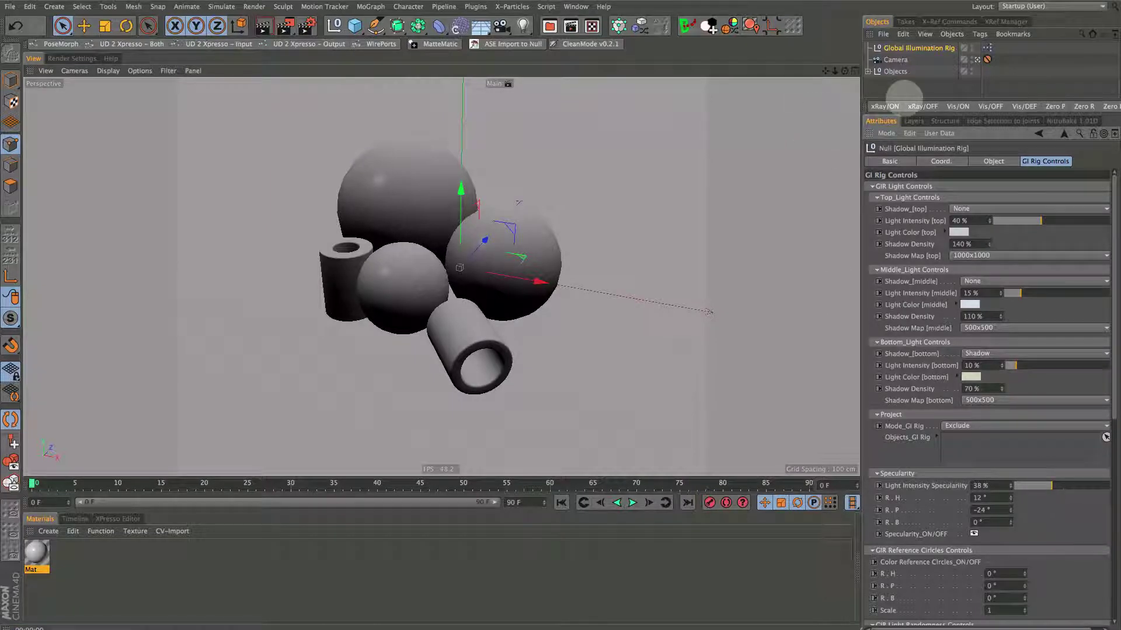
{"action": "left_click_drag", "start_coordinate": [904, 98], "coordinate": [904, 176]}
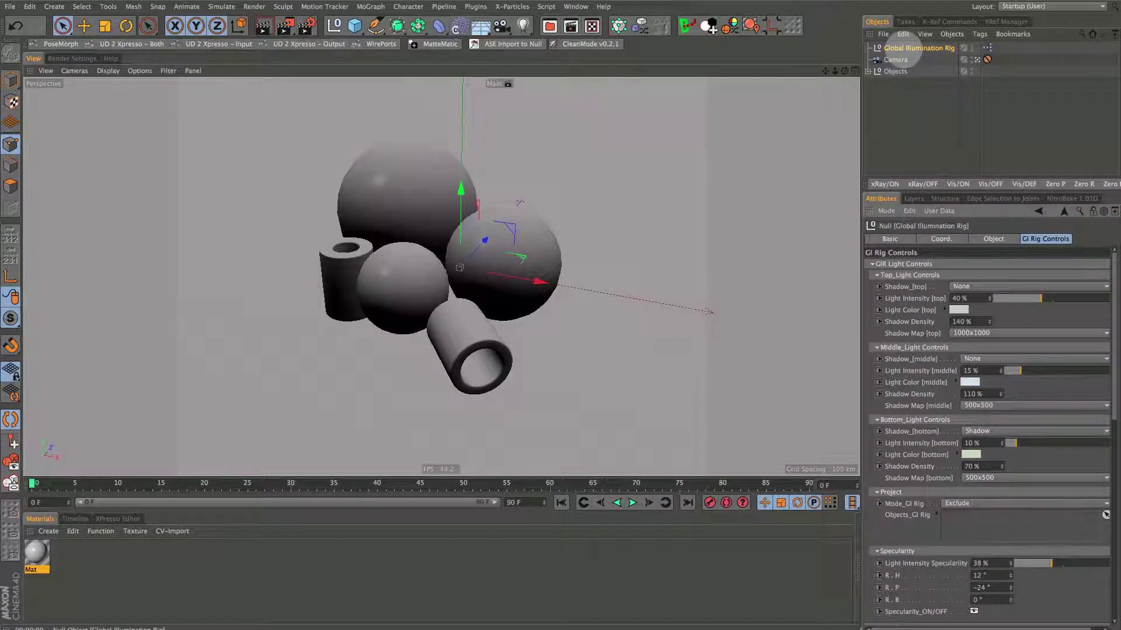
Collapse the Specularity, Reference Circles and Randomness groups, set top light intensity to 46 %, and render.
{"action": "left_click_drag", "start_coordinate": [905, 177], "coordinate": [894, 128]}
{"action": "left_click", "coordinate": [877, 503]}
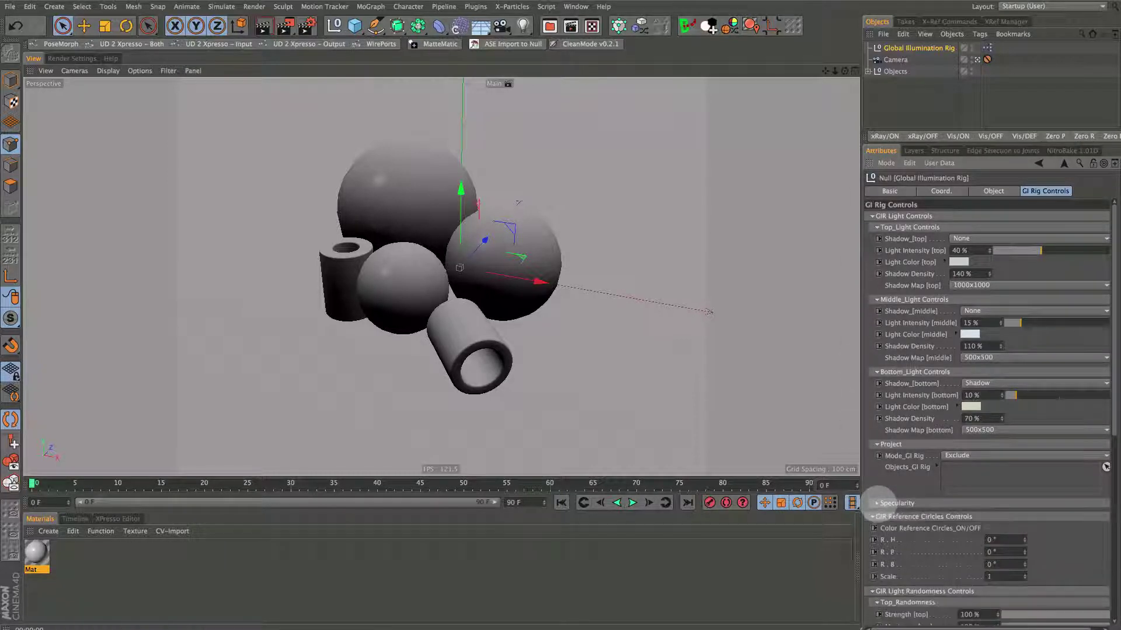
{"action": "left_click", "coordinate": [872, 517]}
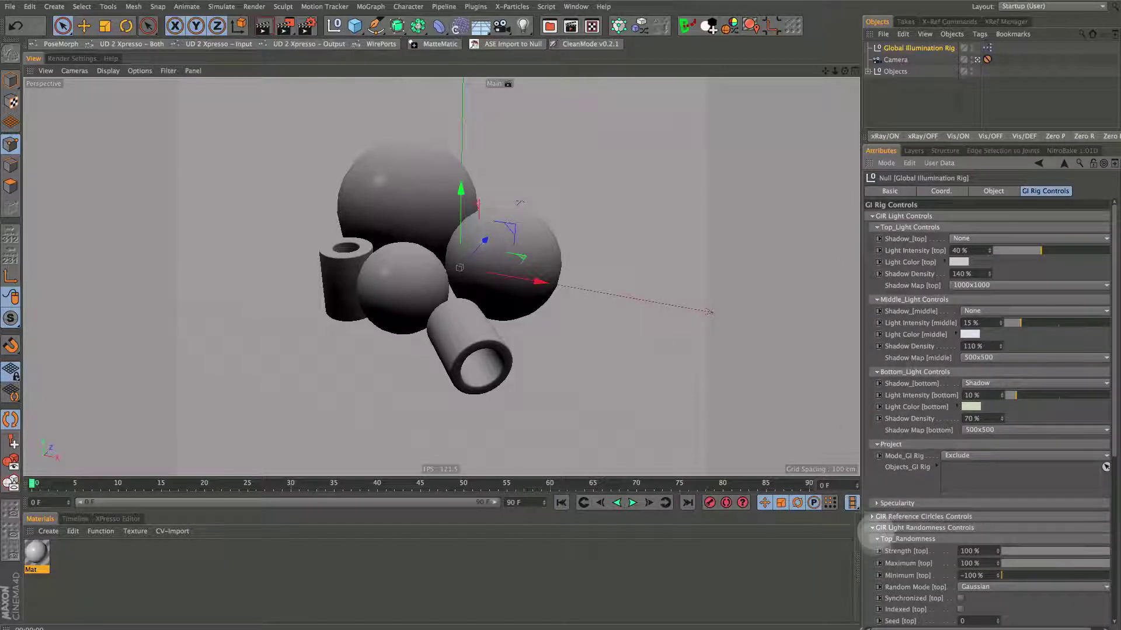
{"action": "left_click", "coordinate": [872, 528]}
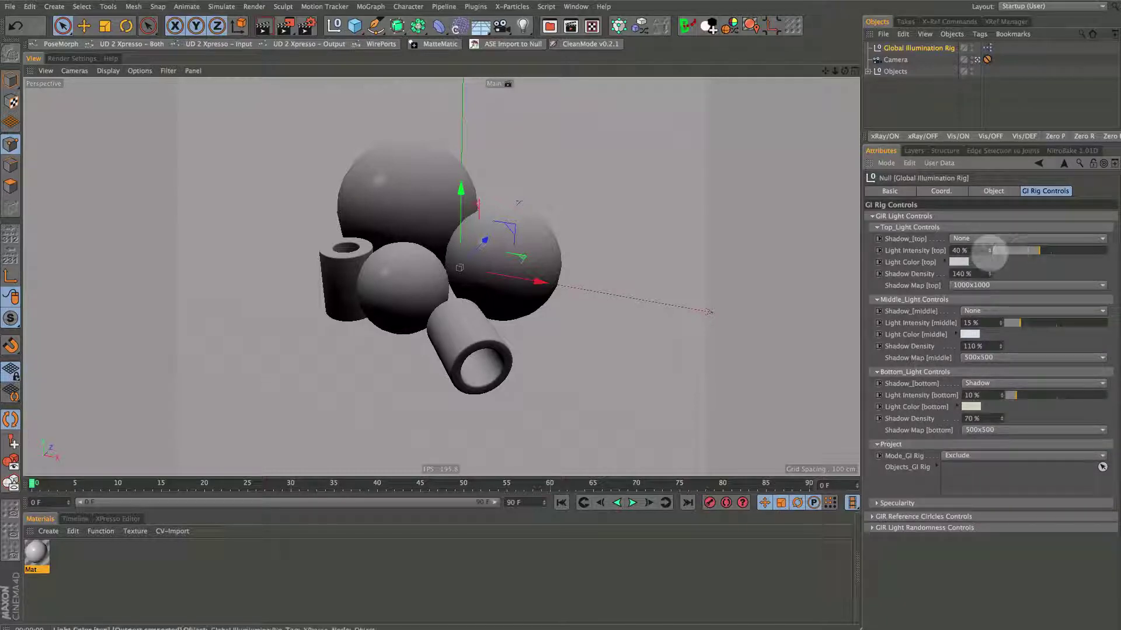
{"action": "left_click_drag", "start_coordinate": [1038, 250], "coordinate": [1044, 251]}
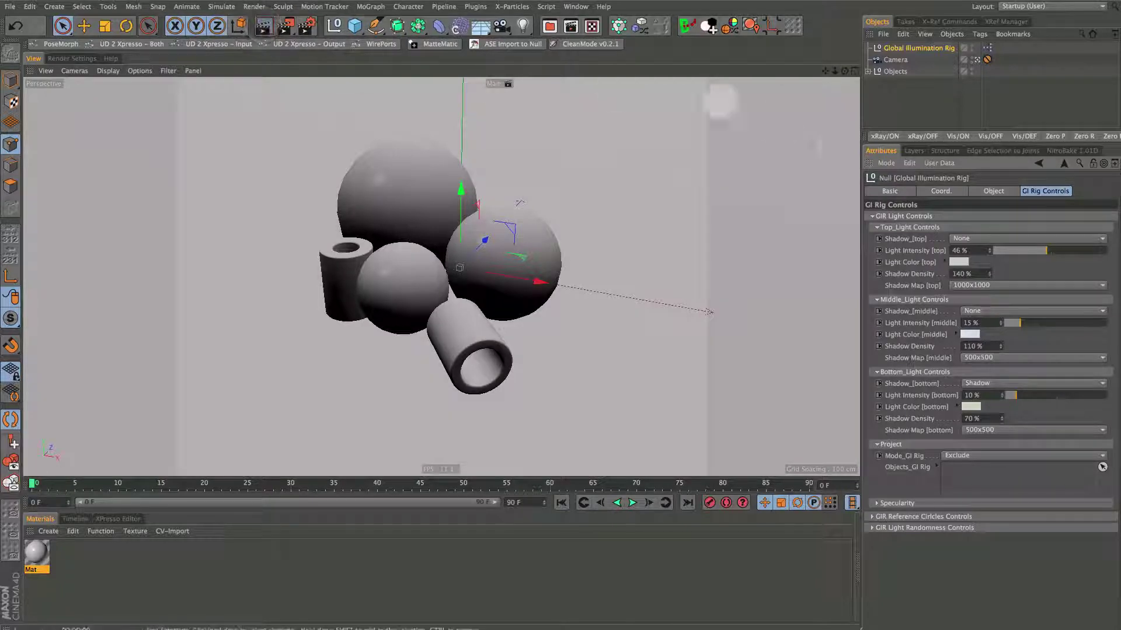
{"action": "key", "text": "ctrl+r"}
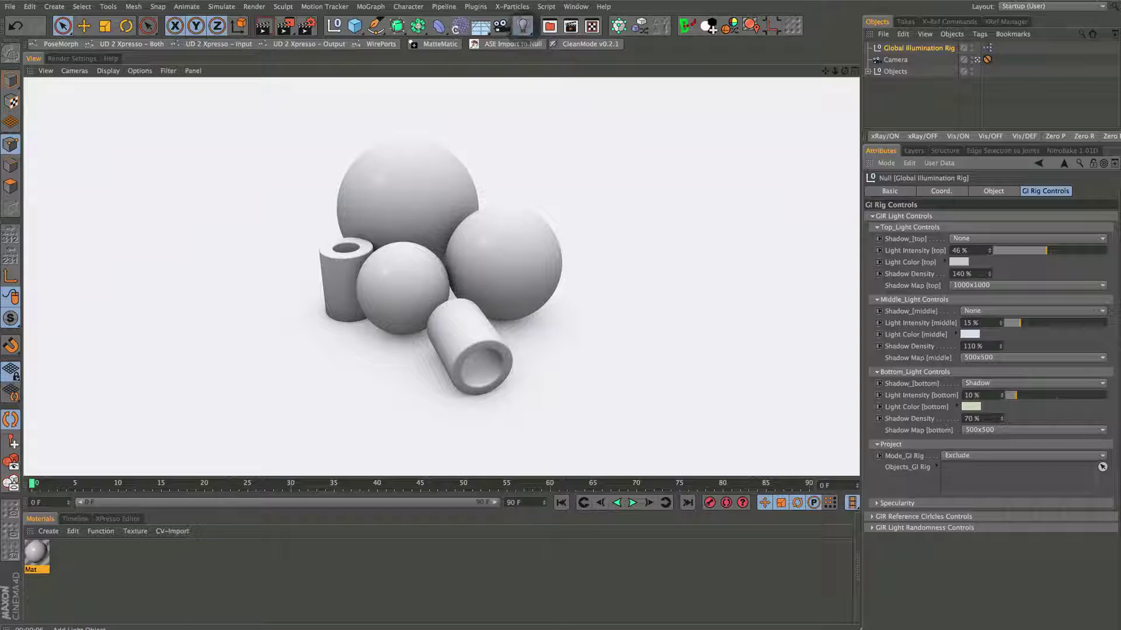
Add an Area-type light with Area shadows, move it toward the lower left, and render.
{"action": "left_click", "coordinate": [523, 26]}
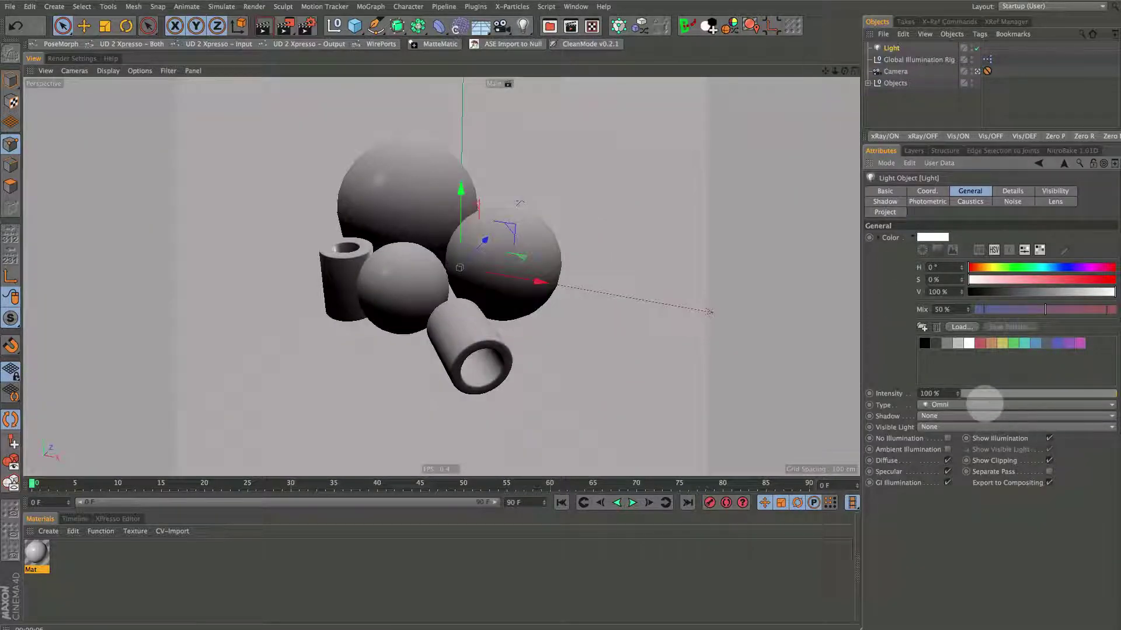
{"action": "left_click", "coordinate": [984, 405]}
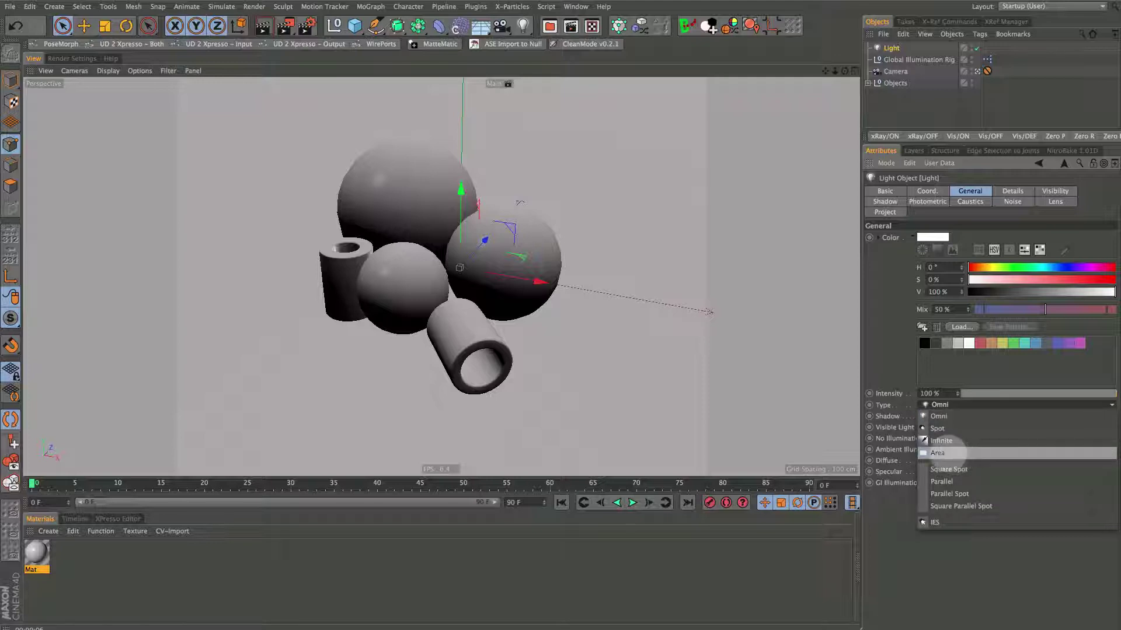
{"action": "left_click", "coordinate": [937, 453]}
{"action": "left_click", "coordinate": [940, 416]}
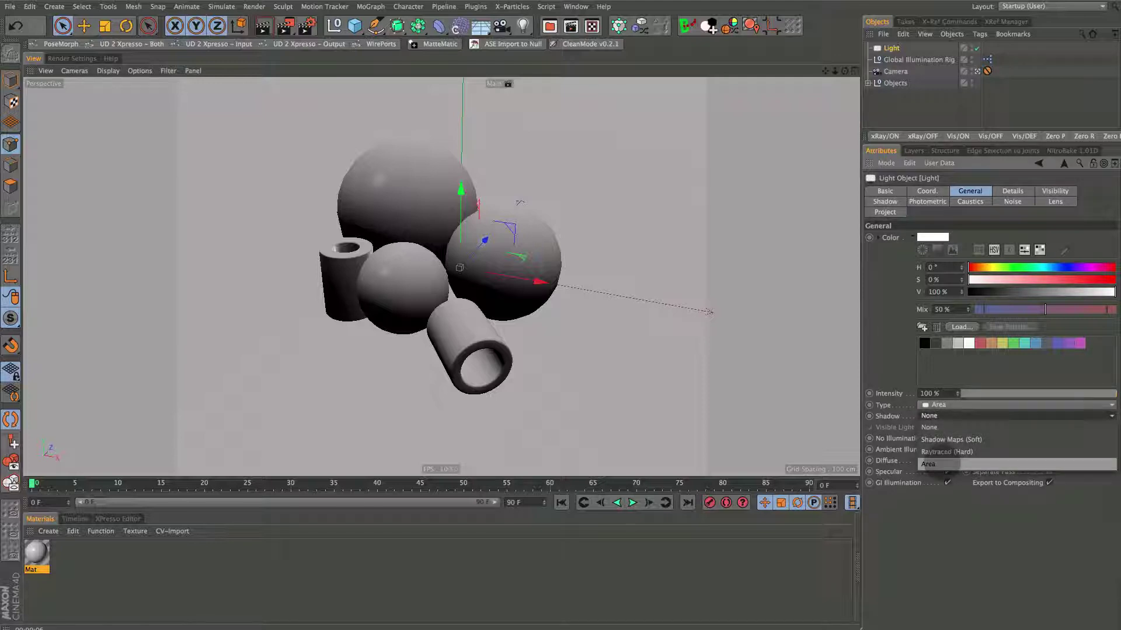
{"action": "left_click", "coordinate": [929, 464]}
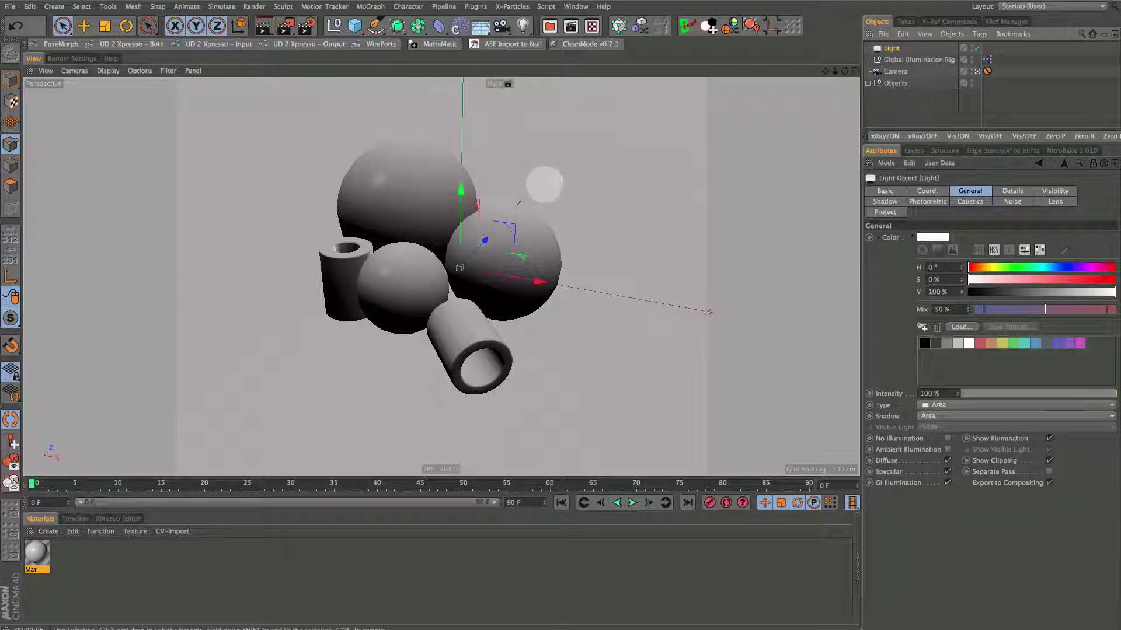
{"action": "mouse_move", "coordinate": [488, 237]}
{"action": "left_mouse_down"}
{"action": "mouse_move", "coordinate": [249, 363]}
{"action": "mouse_move", "coordinate": [275, 94]}
{"action": "mouse_move", "coordinate": [298, 86]}
{"action": "left_mouse_up"}
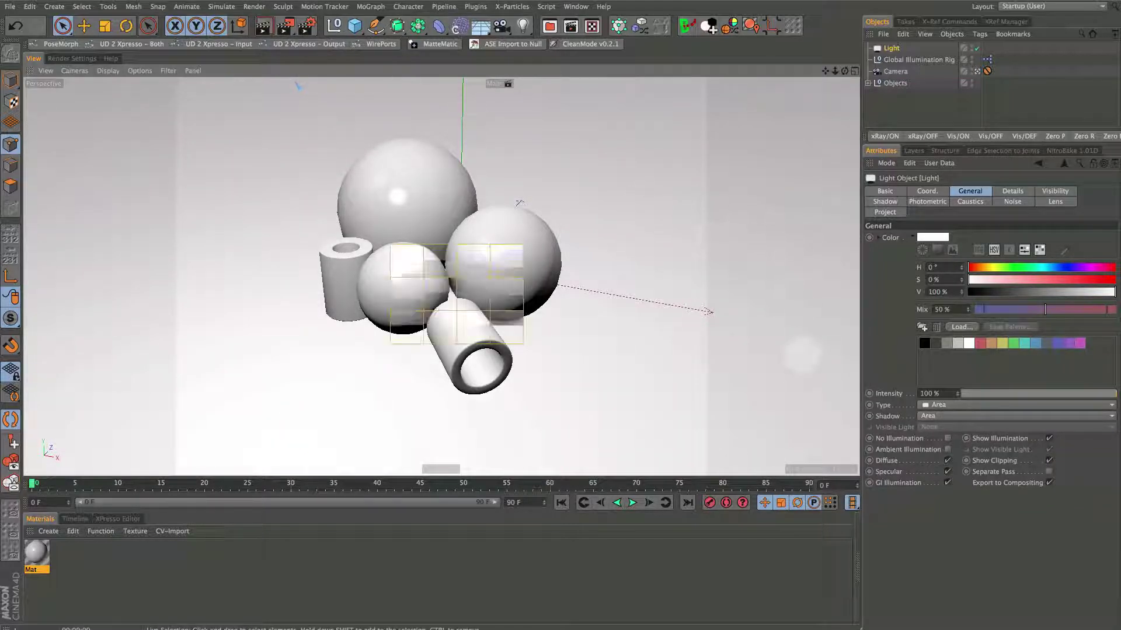
{"action": "key", "text": "ctrl+r"}
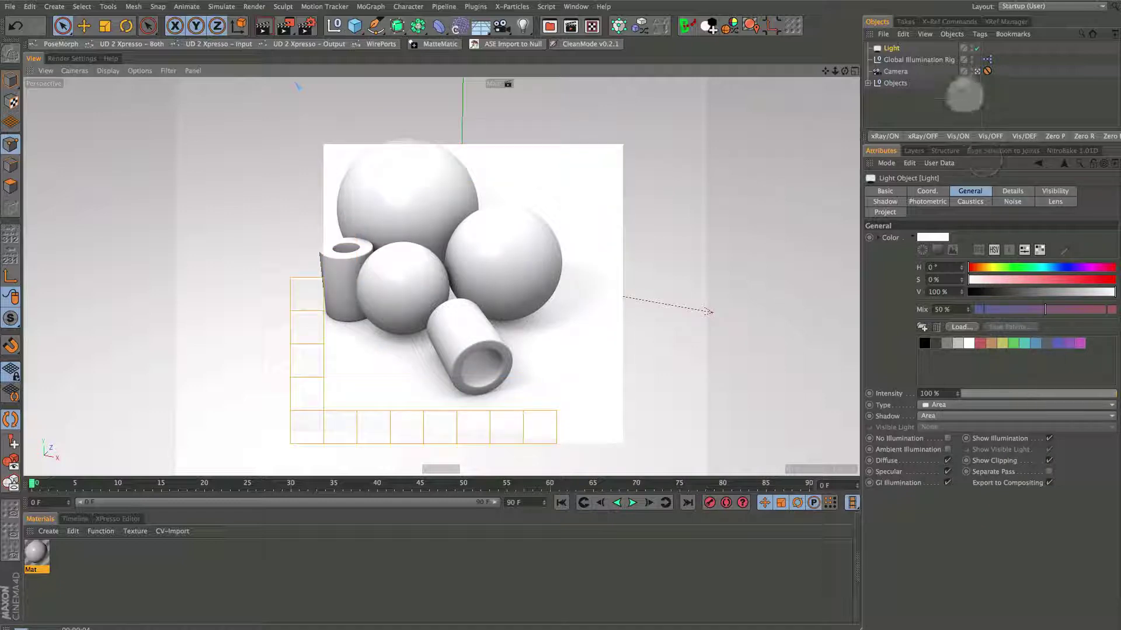
Lower the GI rig's top light intensity to 20 % and render a viewport preview.
{"action": "left_click", "coordinate": [920, 60]}
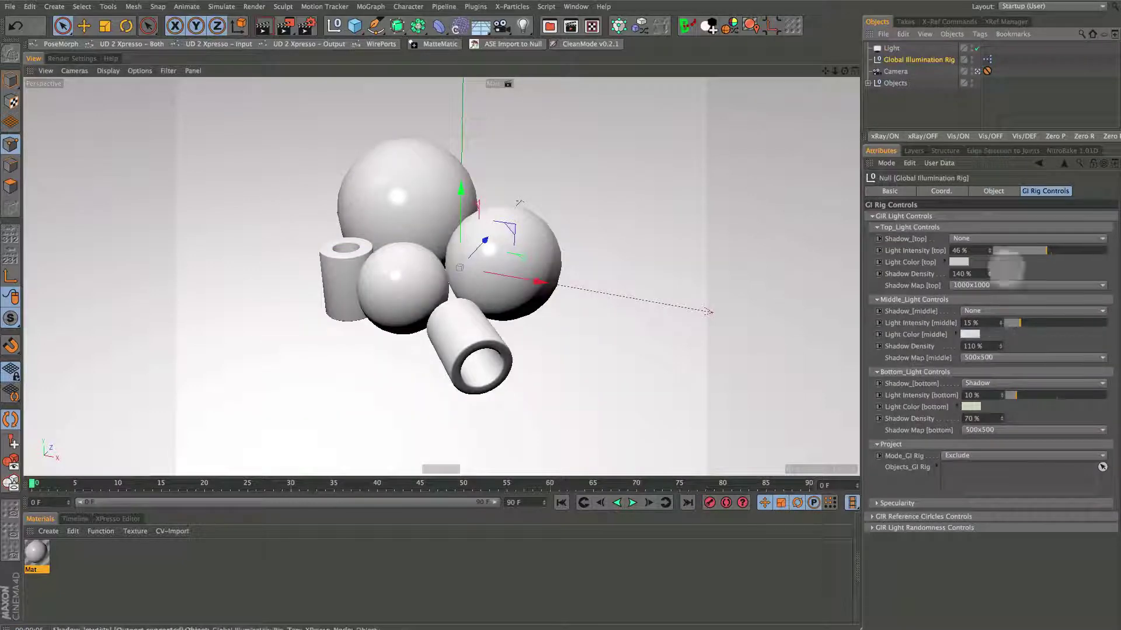
{"action": "left_click", "coordinate": [958, 250]}
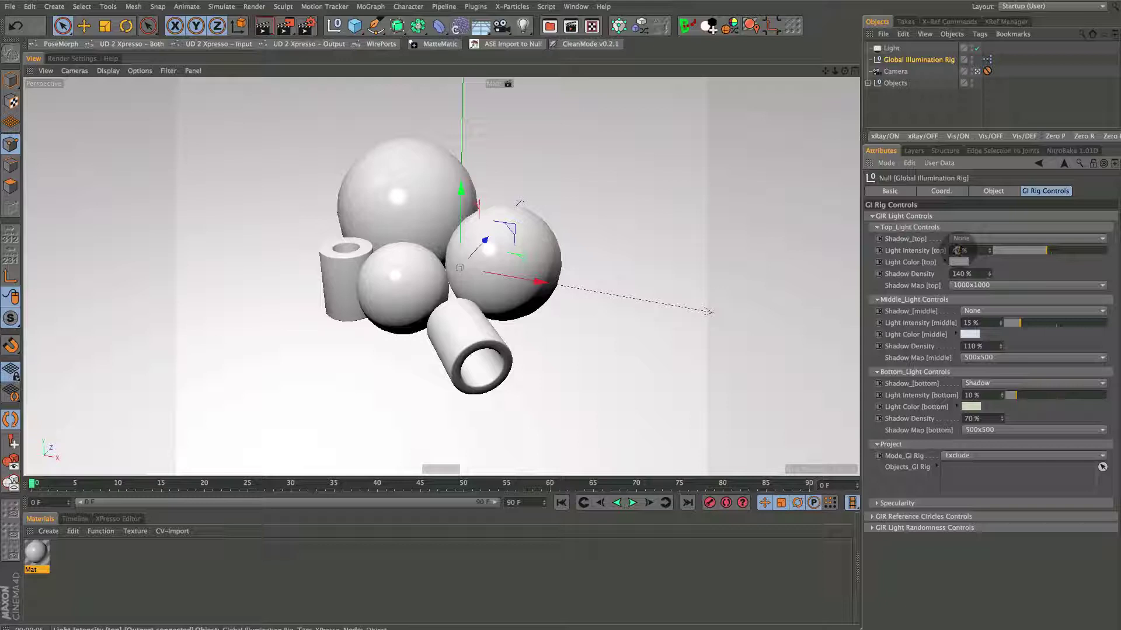
{"action": "type", "text": "0"}
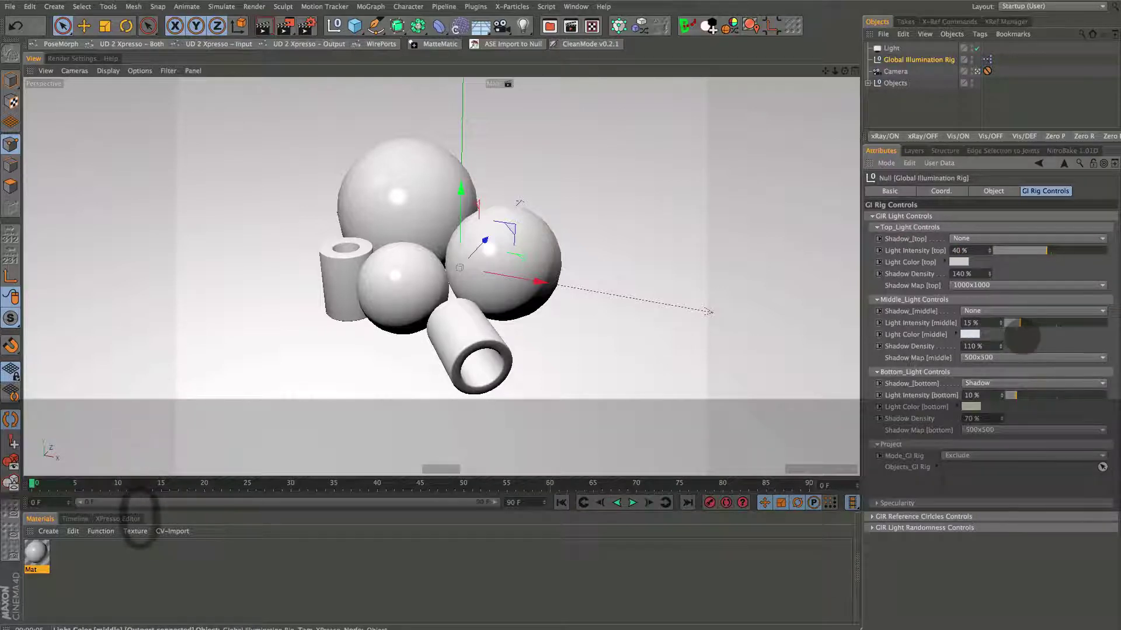
{"action": "key", "text": "Return"}
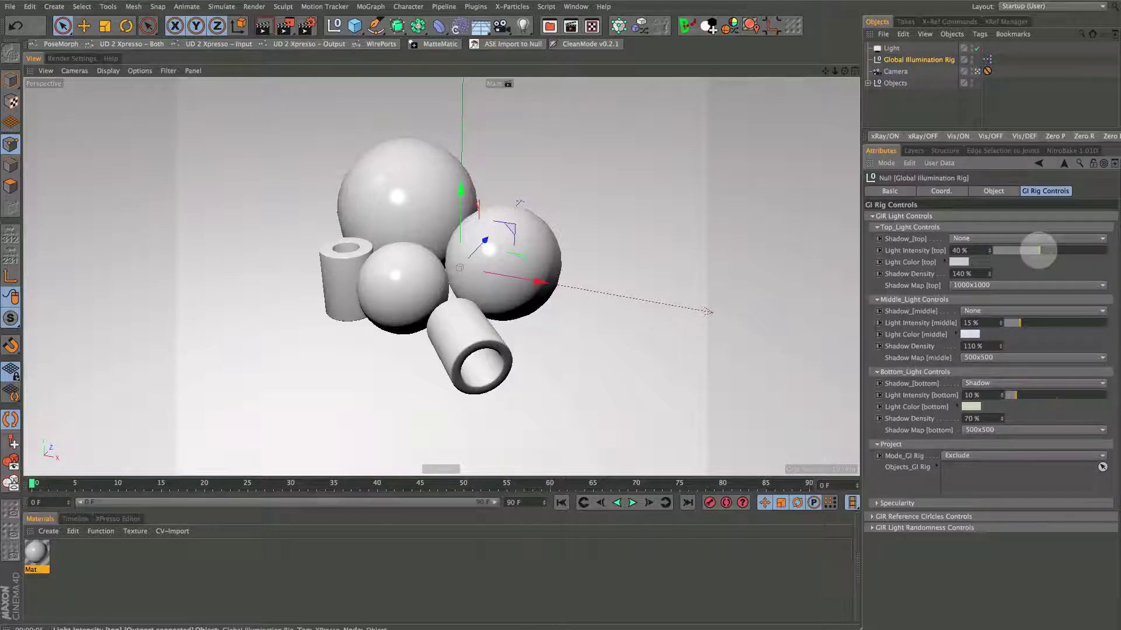
{"action": "left_click_drag", "start_coordinate": [1038, 250], "coordinate": [1019, 252]}
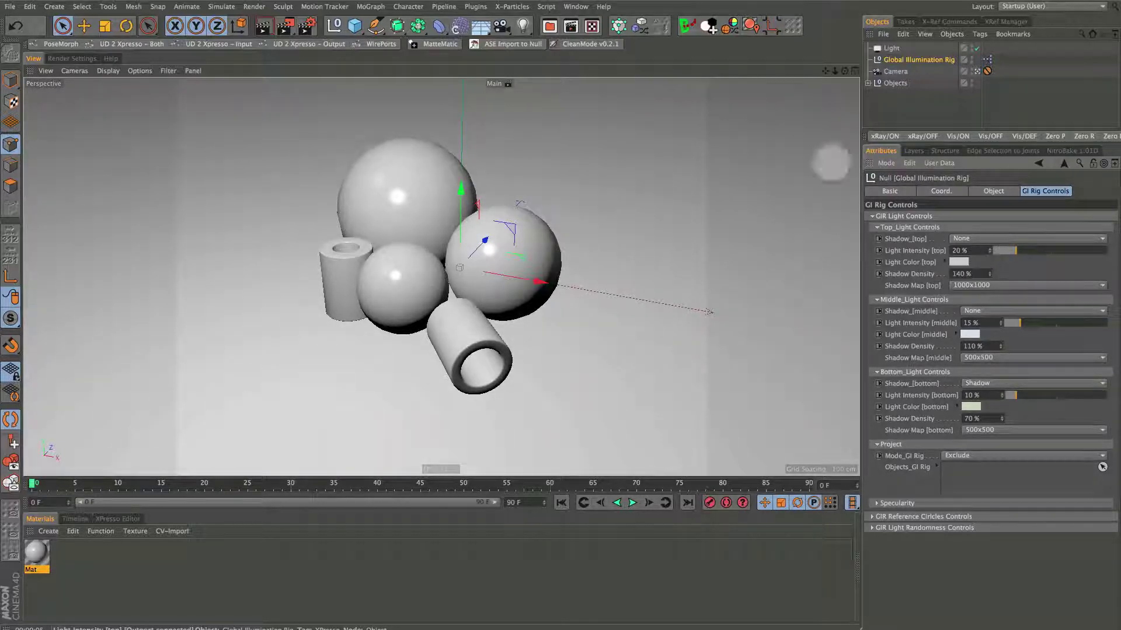
{"action": "left_click", "coordinate": [264, 25]}
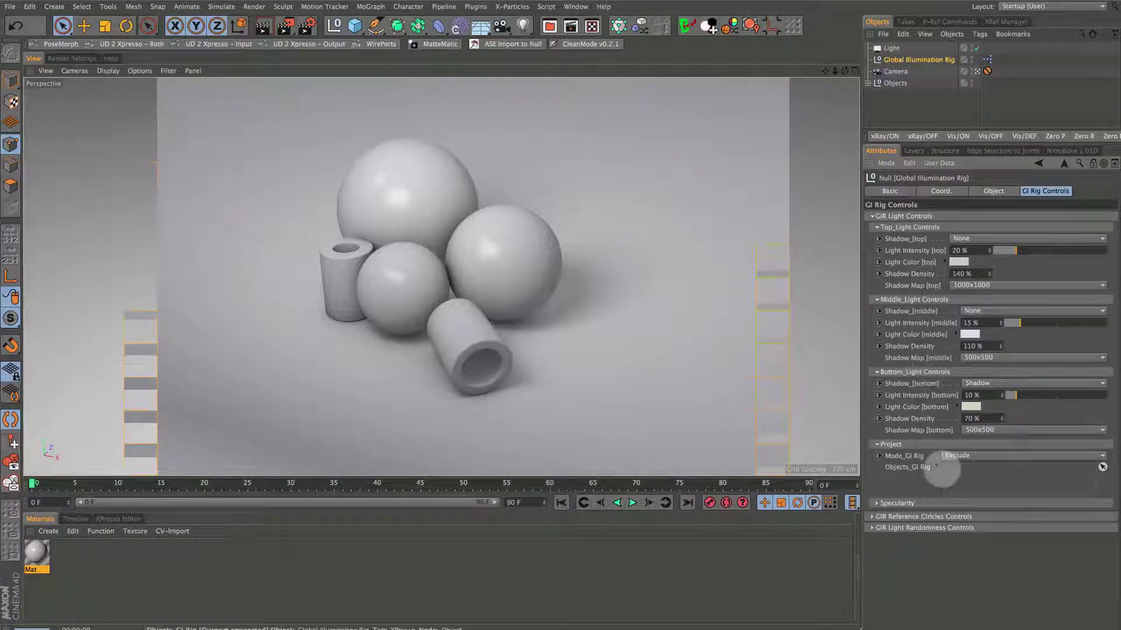
Set the rig's specularity rotation to 30°, −21°, 98° and re-render the view.
{"action": "left_click", "coordinate": [876, 504]}
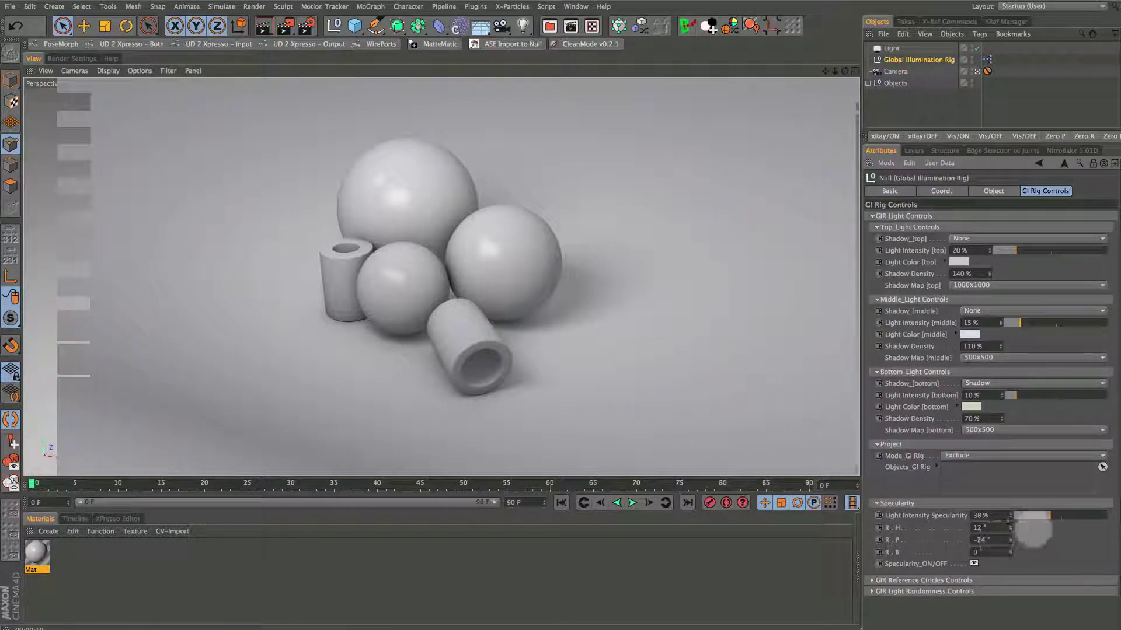
{"action": "left_click", "coordinate": [1010, 527]}
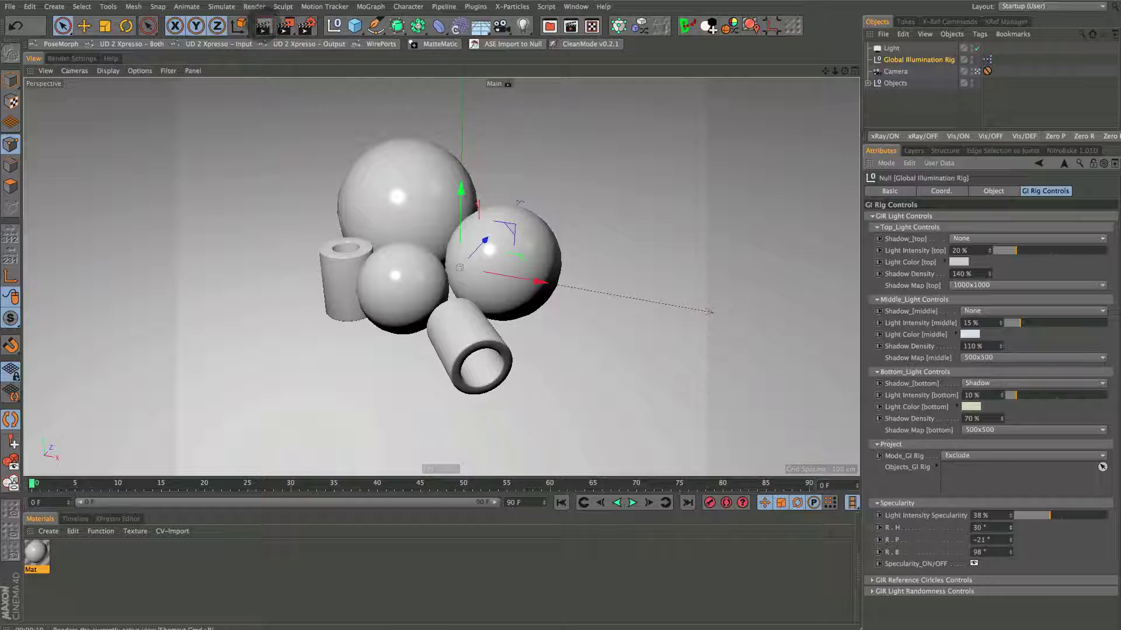
{"action": "left_click", "coordinate": [263, 25]}
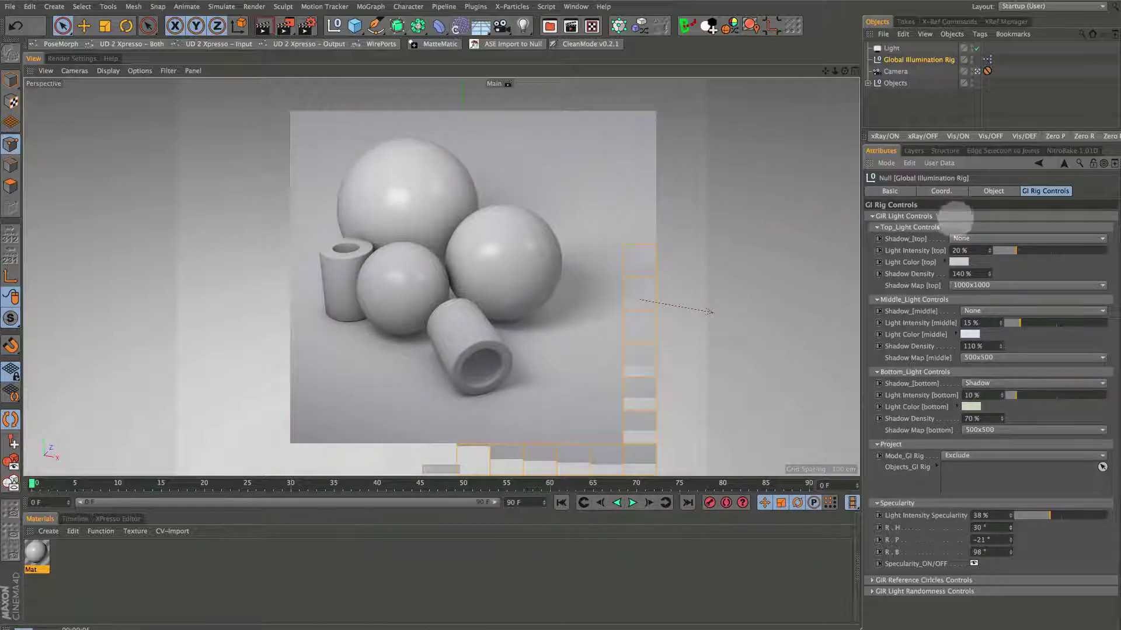
Make the rig's top light pale yellow and render to preview the warmer light.
{"action": "left_click", "coordinate": [964, 117]}
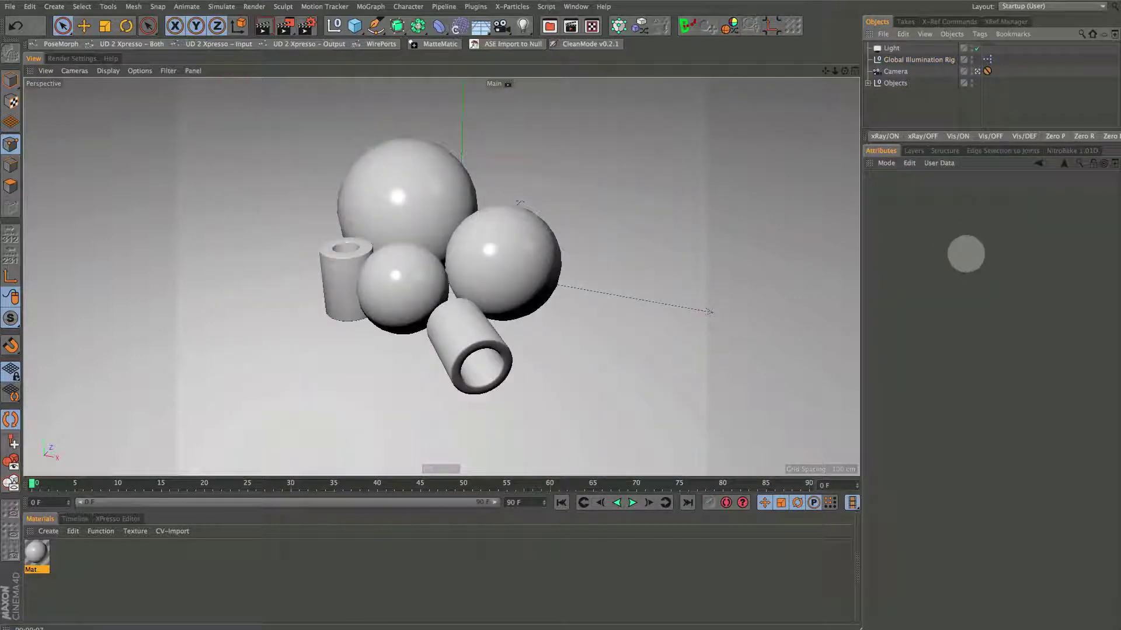
{"action": "left_click", "coordinate": [926, 61]}
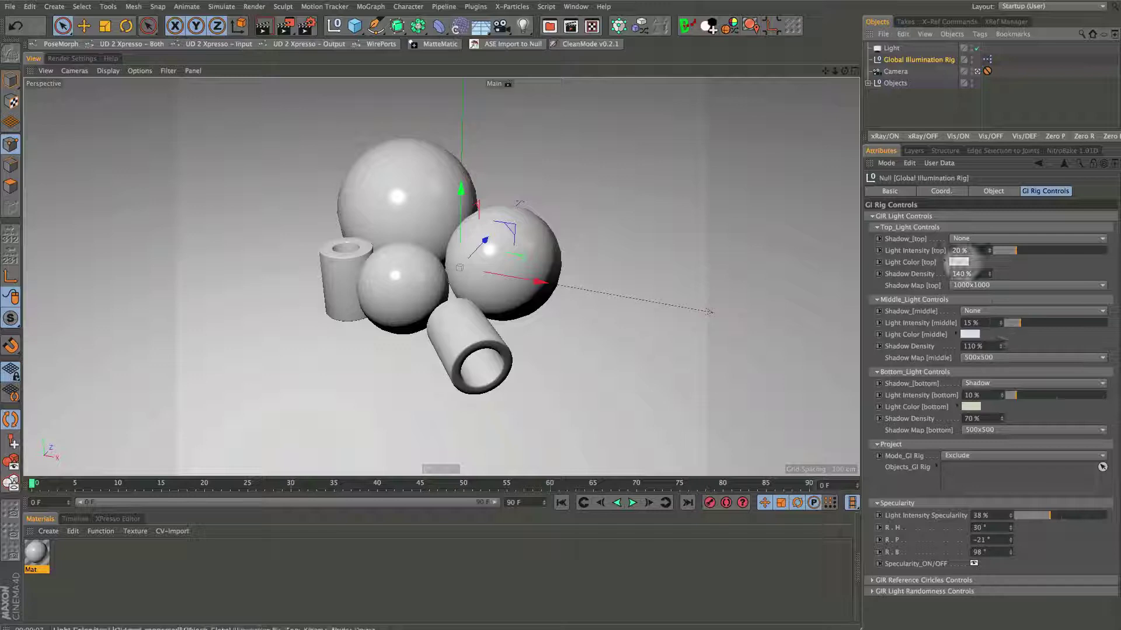
{"action": "left_click", "coordinate": [969, 262]}
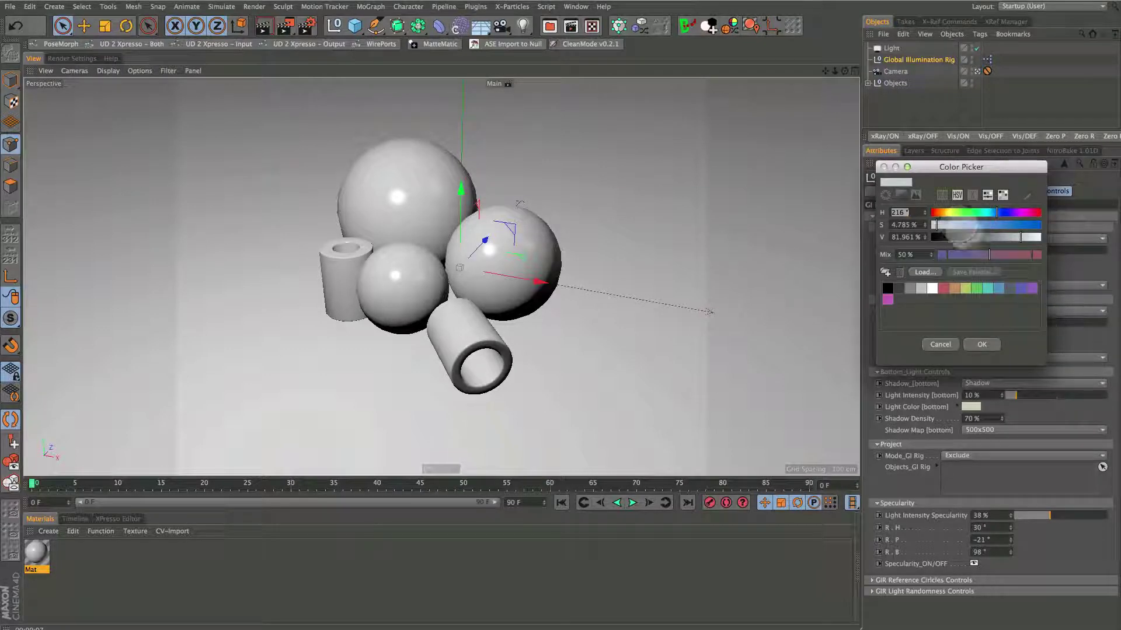
{"action": "left_click", "coordinate": [946, 212]}
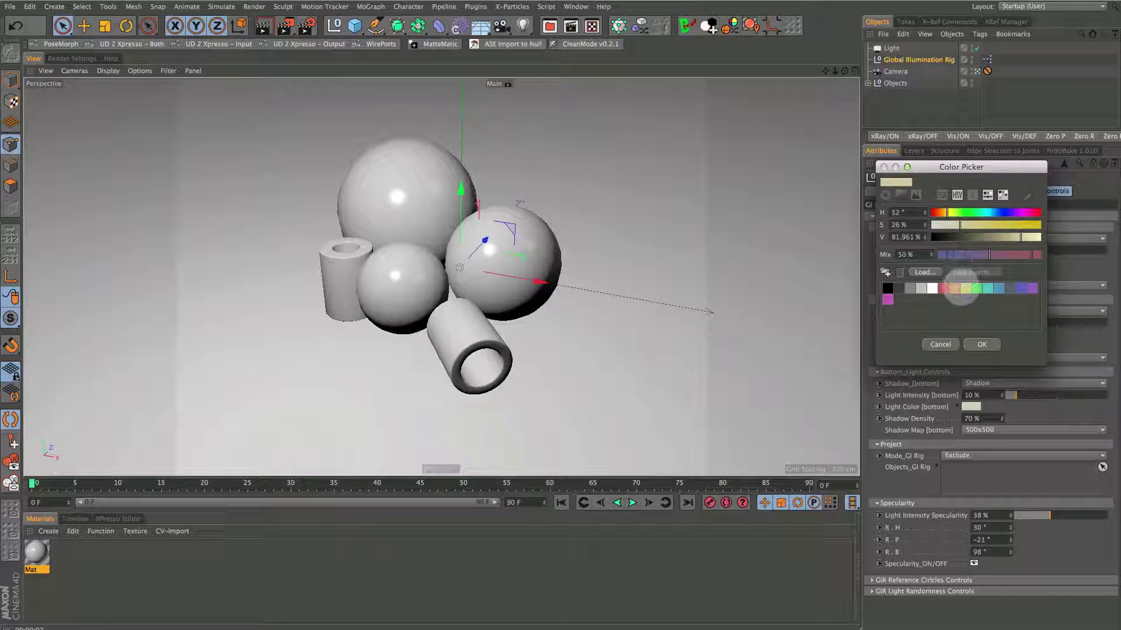
{"action": "left_click", "coordinate": [983, 345]}
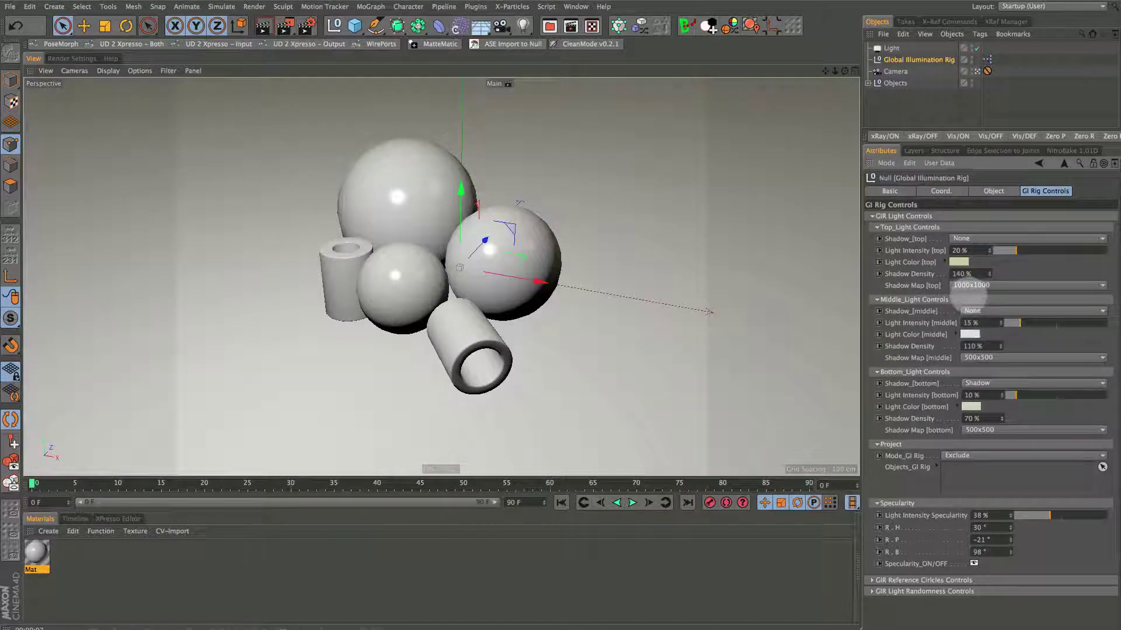
{"action": "left_click", "coordinate": [264, 25]}
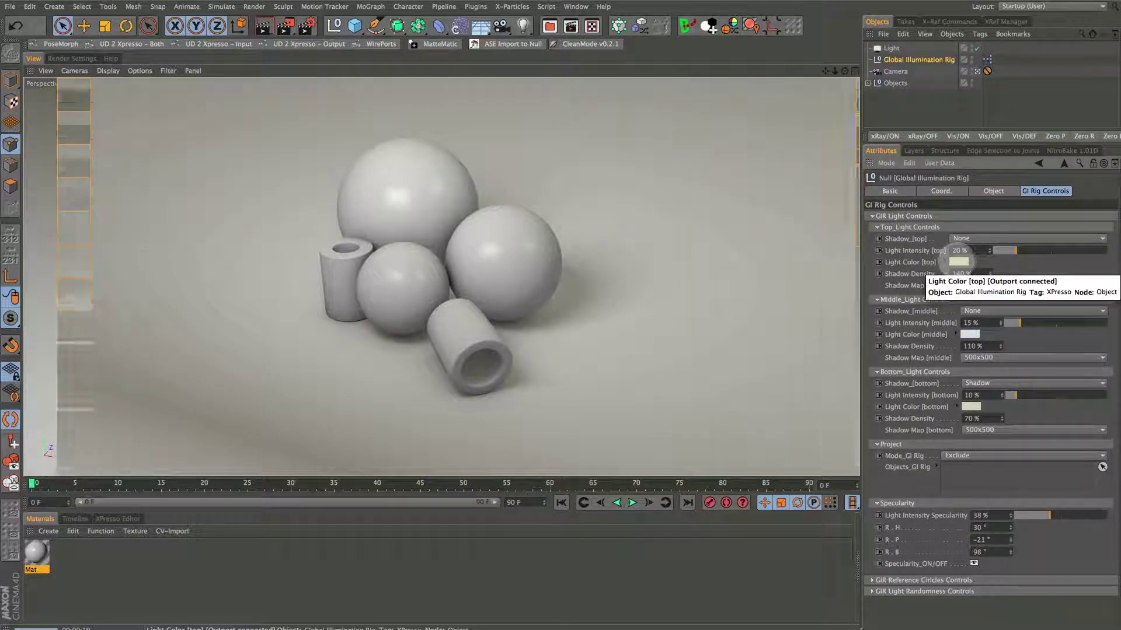
Make the rig's middle light a warm peach (H 31°, S 26%) and re-render.
{"action": "left_click", "coordinate": [969, 334]}
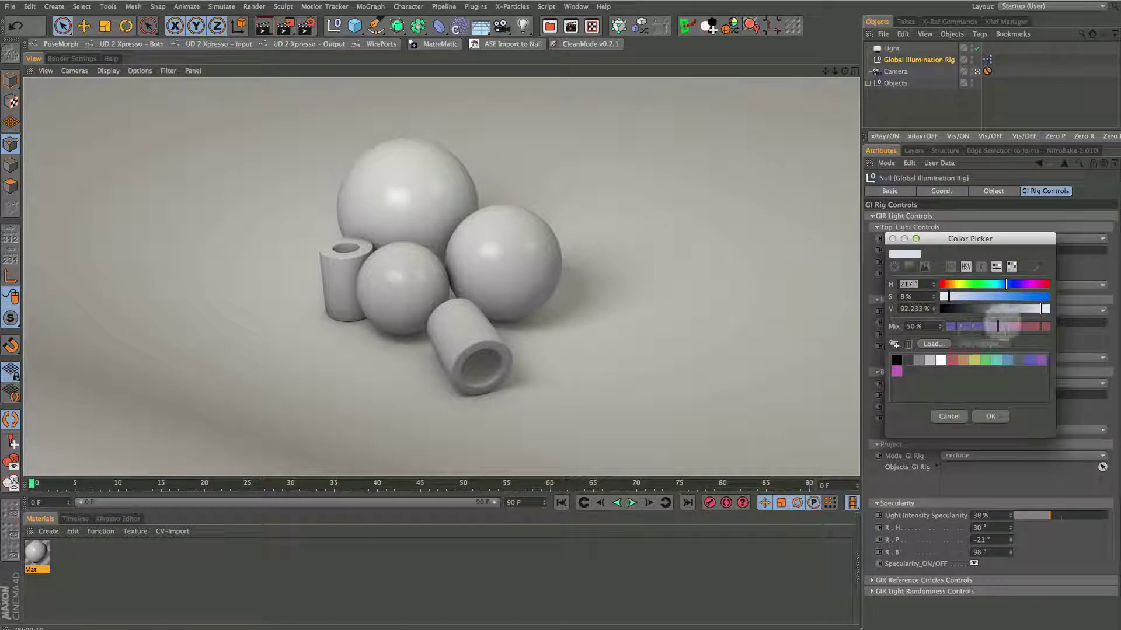
{"action": "left_click", "coordinate": [949, 284]}
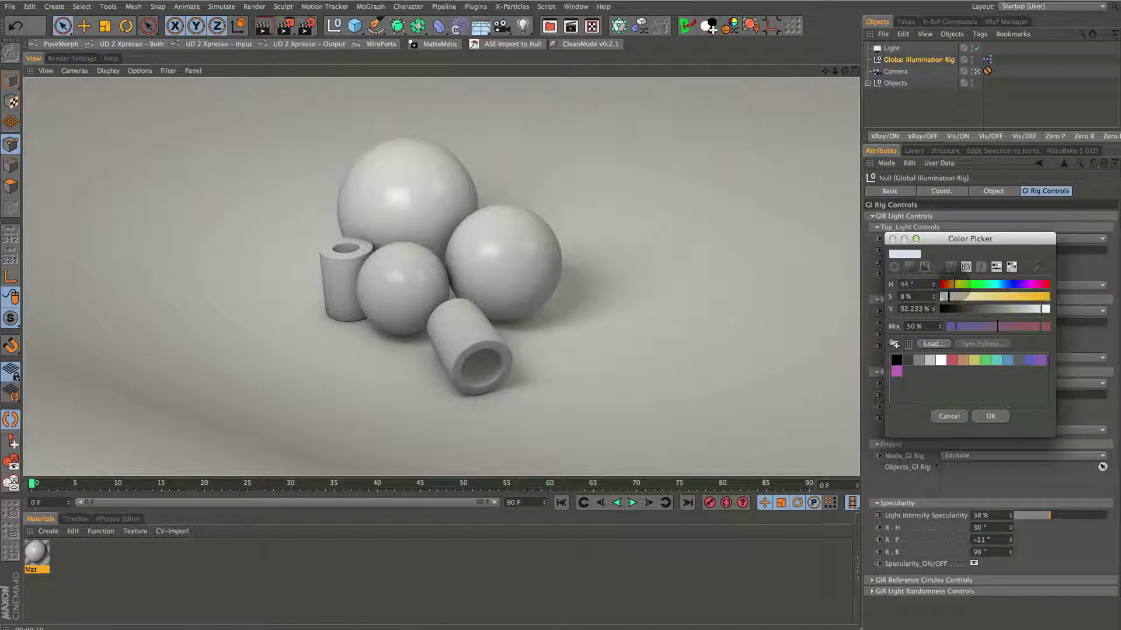
{"action": "left_click", "coordinate": [949, 284]}
{"action": "left_click", "coordinate": [968, 297]}
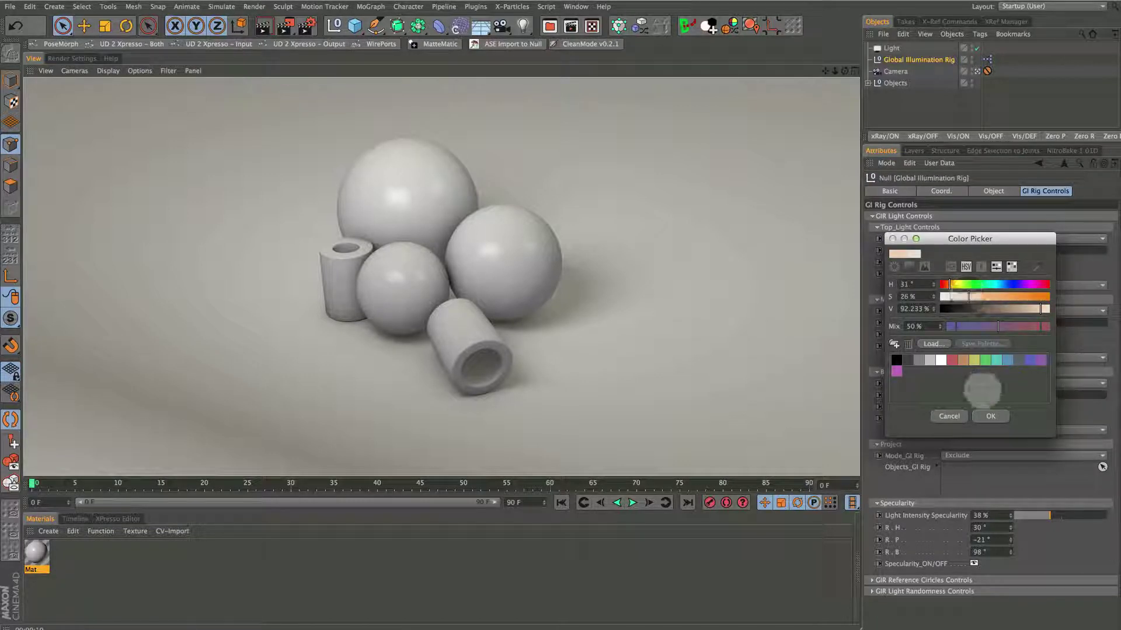
{"action": "left_click", "coordinate": [991, 416]}
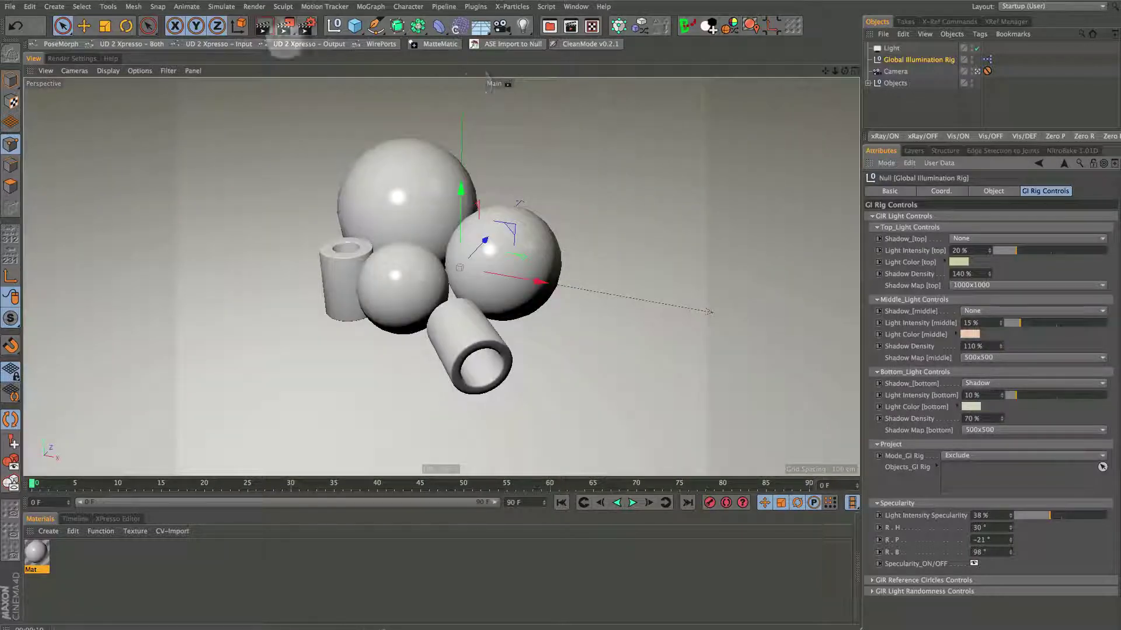
{"action": "left_click", "coordinate": [263, 26]}
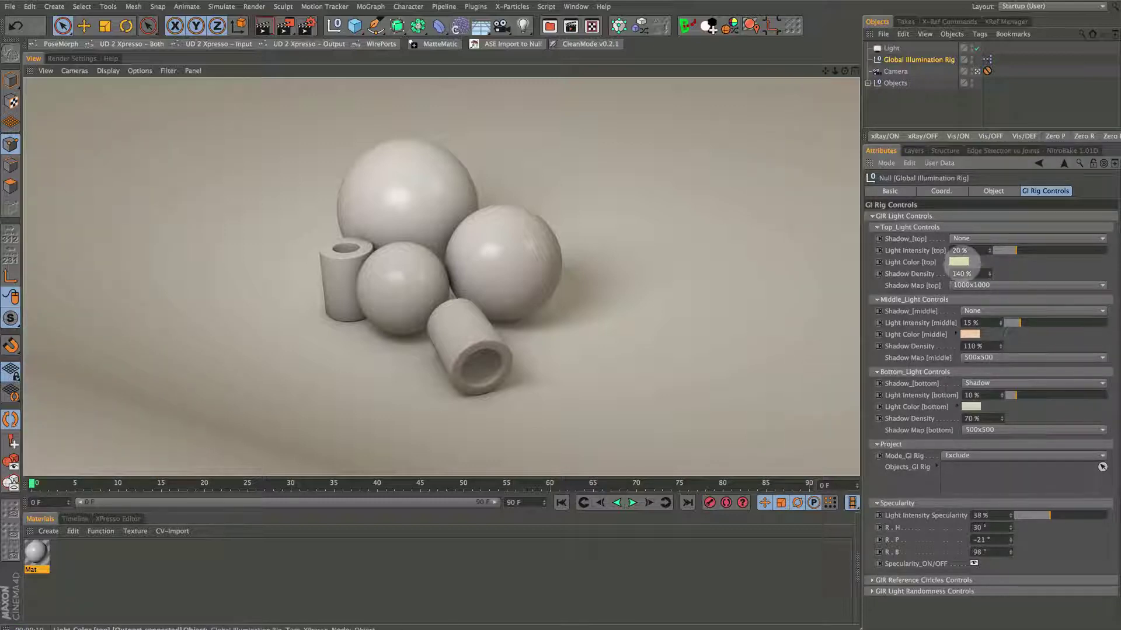
Recolour the rig's top light blue and the middle light cyan, then render.
{"action": "left_click", "coordinate": [963, 262]}
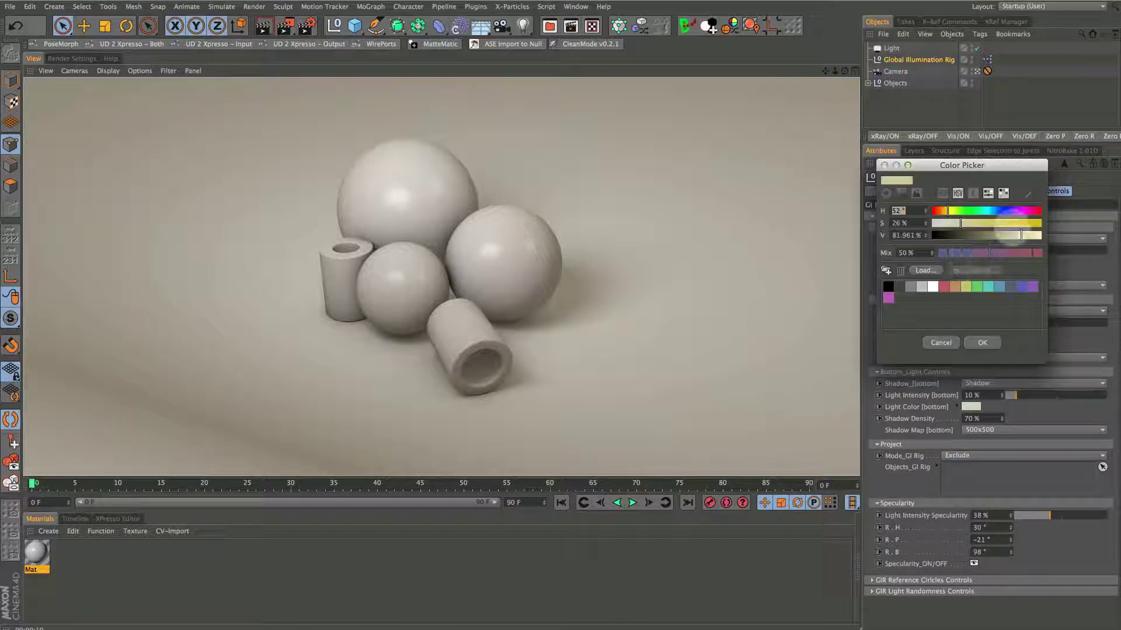
{"action": "left_click_drag", "start_coordinate": [972, 211], "coordinate": [1001, 250]}
{"action": "left_click", "coordinate": [982, 342]}
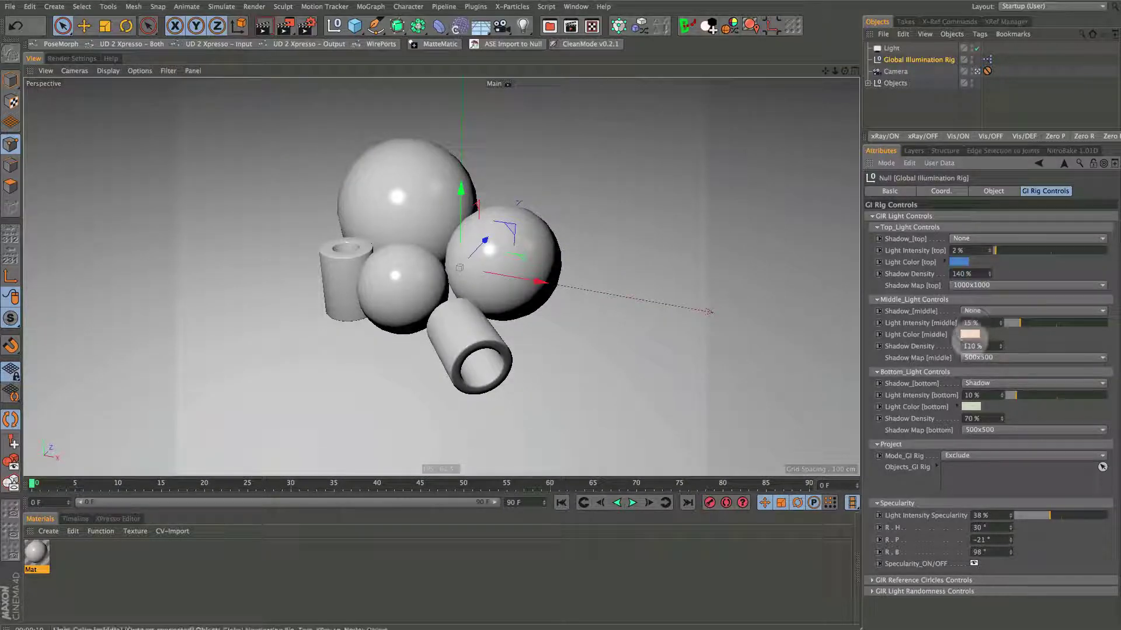
{"action": "left_click", "coordinate": [969, 334]}
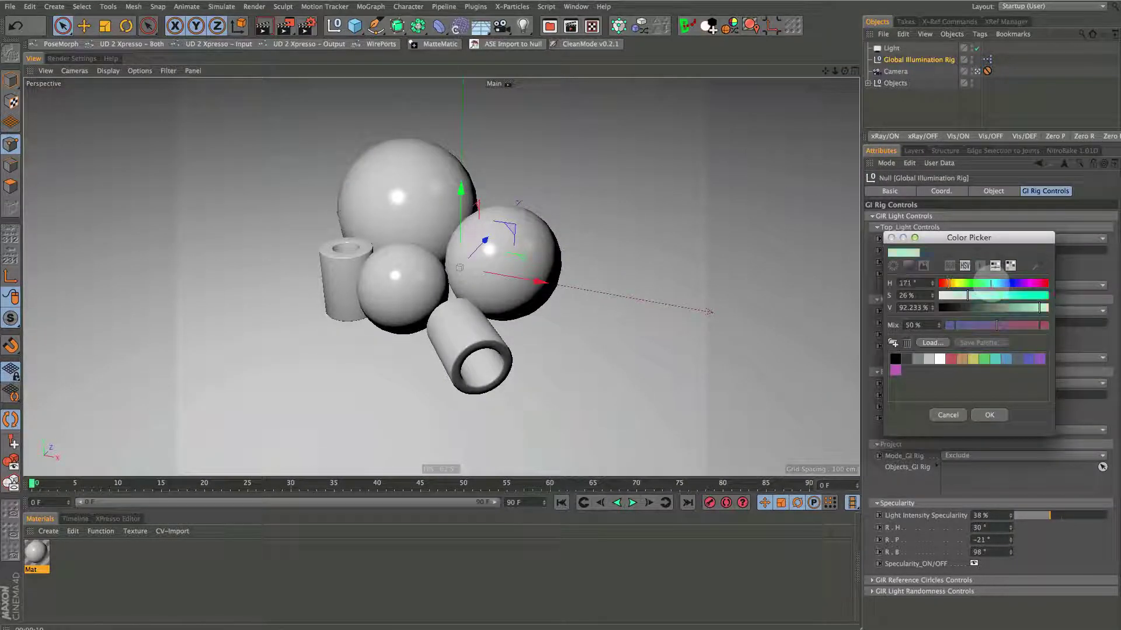
{"action": "left_click", "coordinate": [989, 415]}
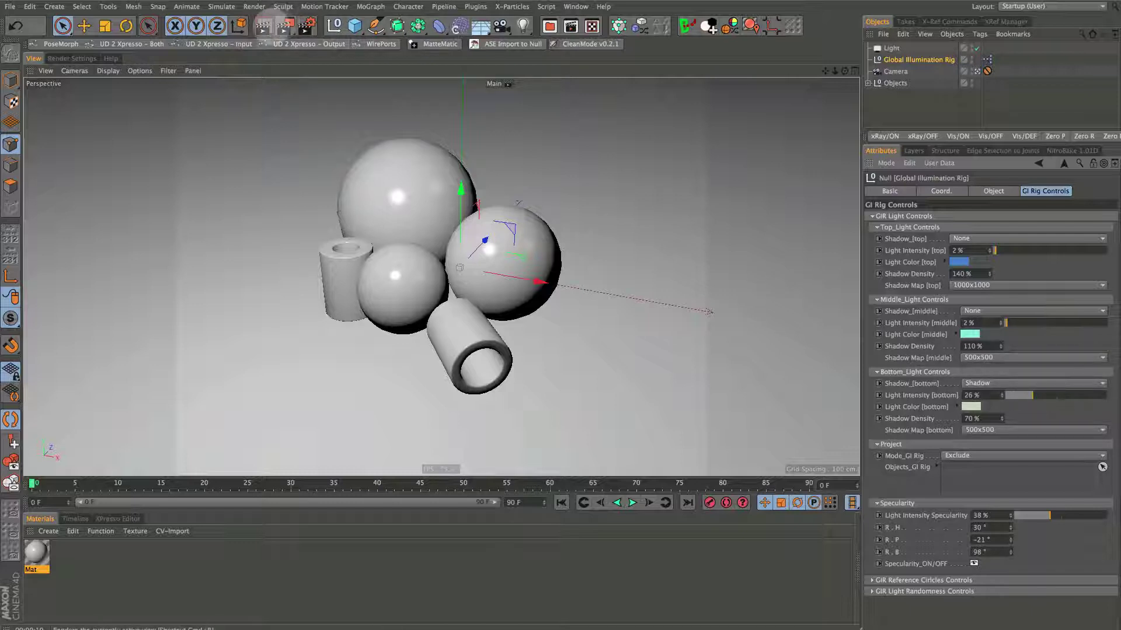
{"action": "left_click", "coordinate": [263, 25]}
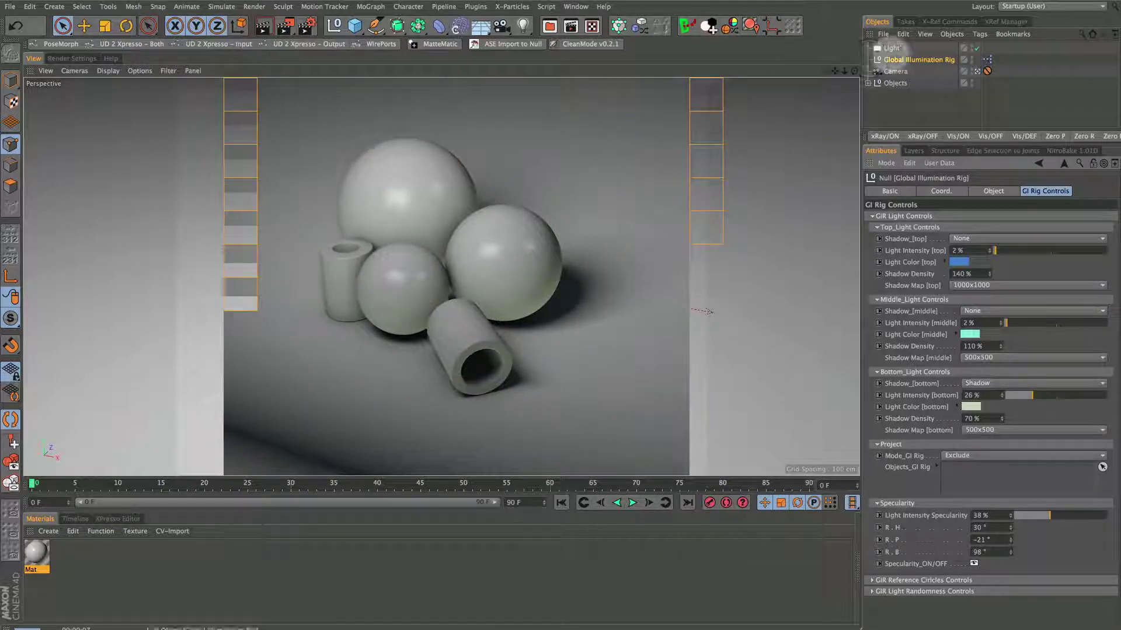
Switch off the separate Light object and render the scene lit only by the rig.
{"action": "left_click", "coordinate": [972, 49]}
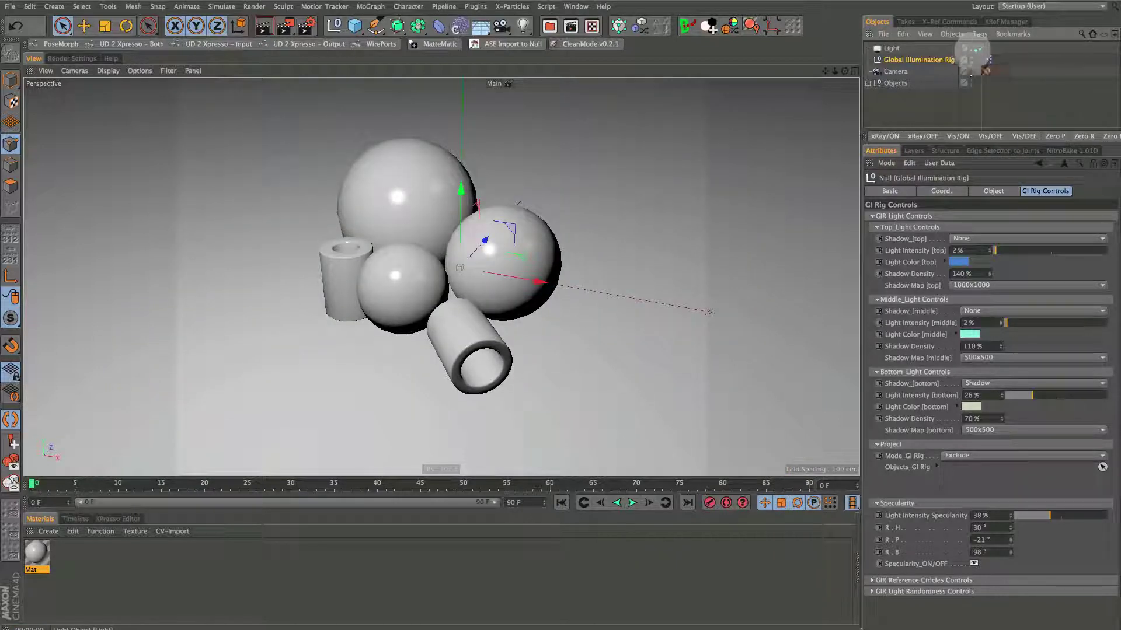
{"action": "left_click", "coordinate": [976, 48]}
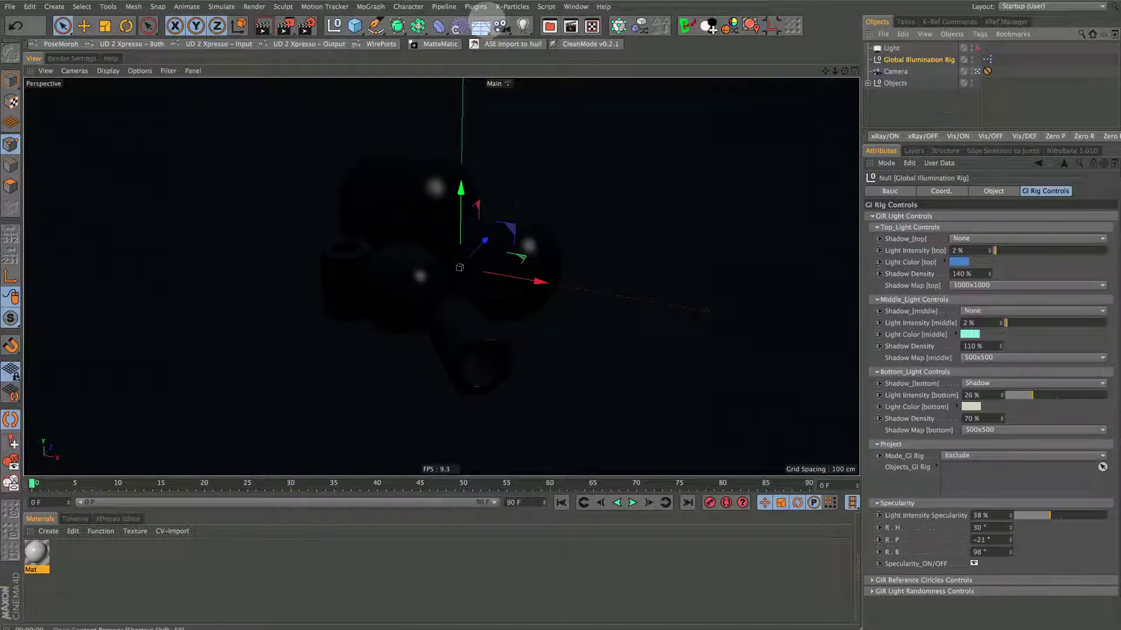
{"action": "left_click", "coordinate": [263, 25]}
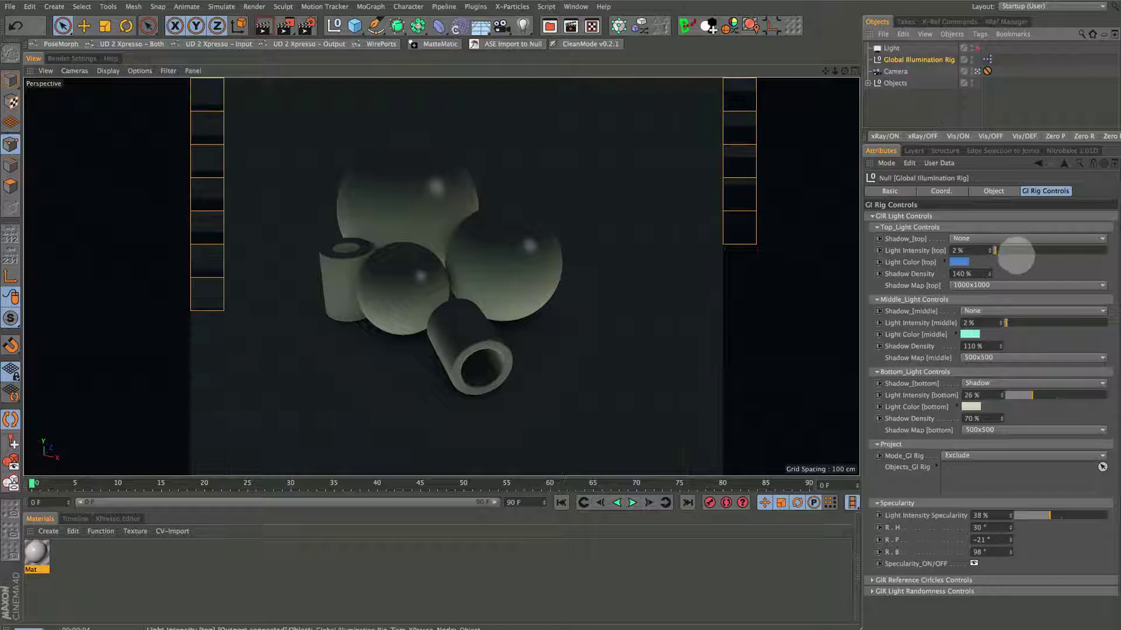
Nudge the top light intensity up to 5 %, adjust the middle light colour, and re-render.
{"action": "left_click_drag", "start_coordinate": [994, 251], "coordinate": [997, 251]}
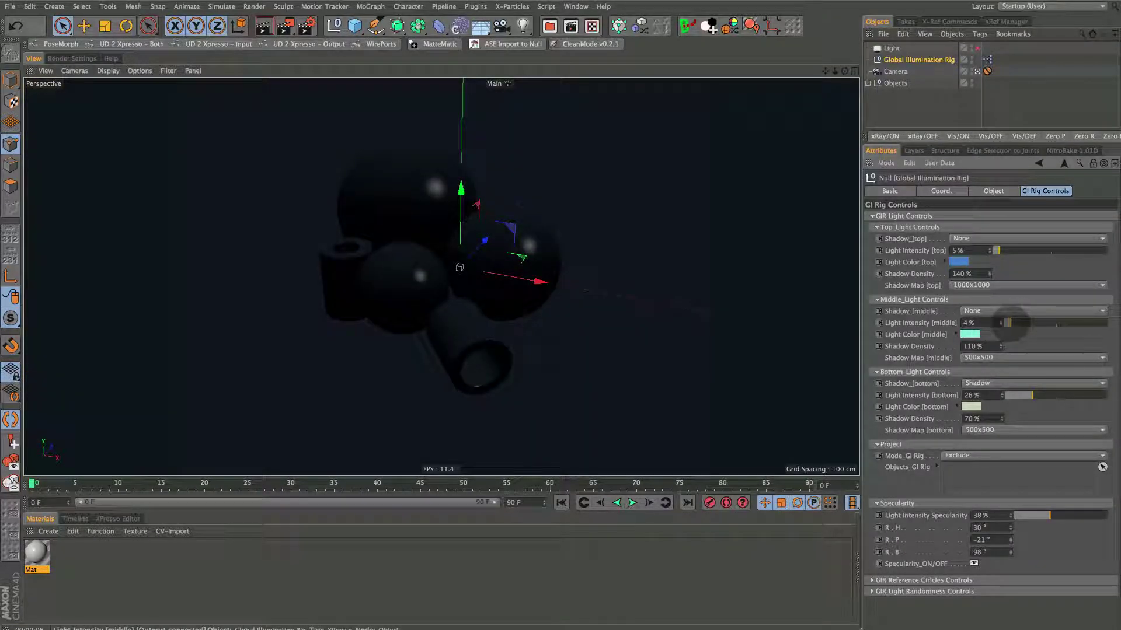
{"action": "left_click", "coordinate": [969, 334]}
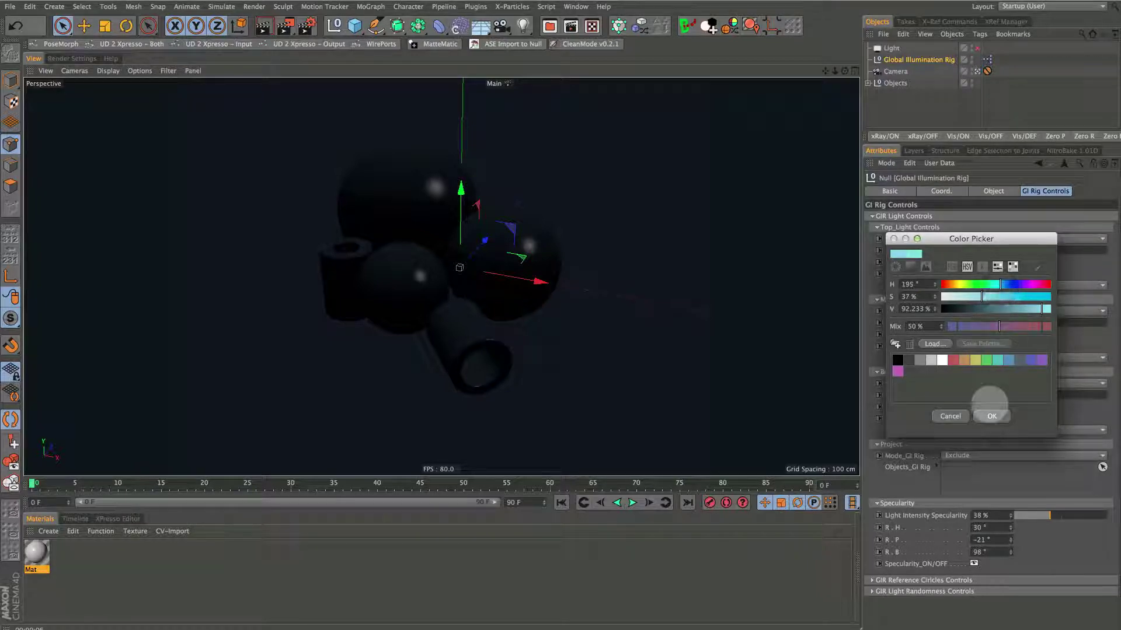
{"action": "left_click", "coordinate": [992, 416]}
{"action": "left_click", "coordinate": [264, 25]}
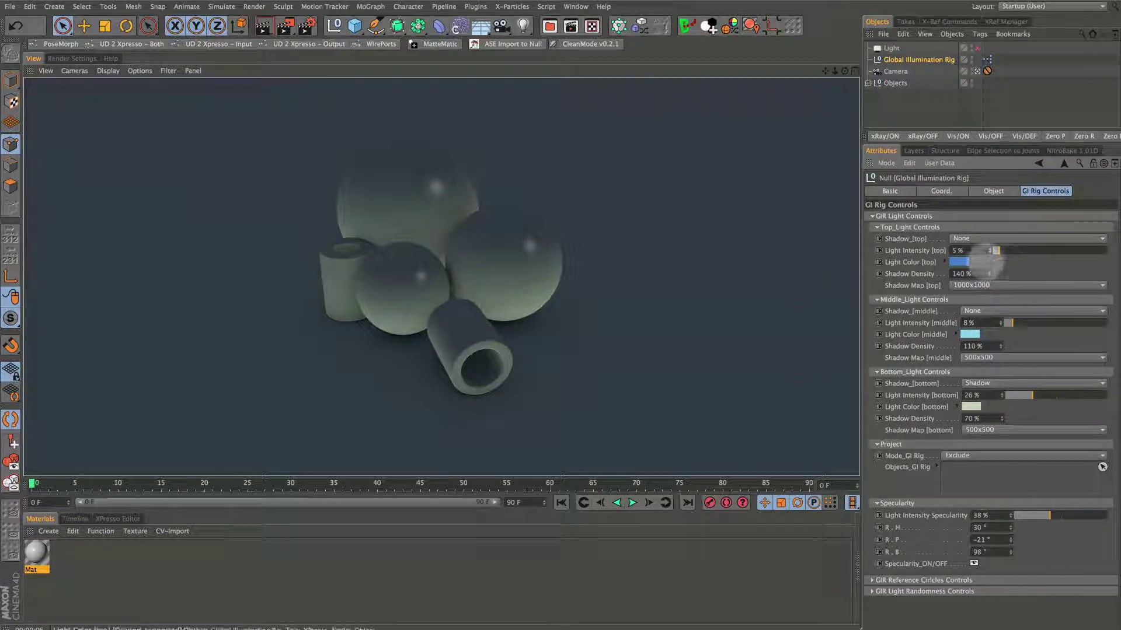
Re-enable the area Light as pale cyan (H 189°, S 34%) at 14 % intensity and render.
{"action": "left_click", "coordinate": [977, 48]}
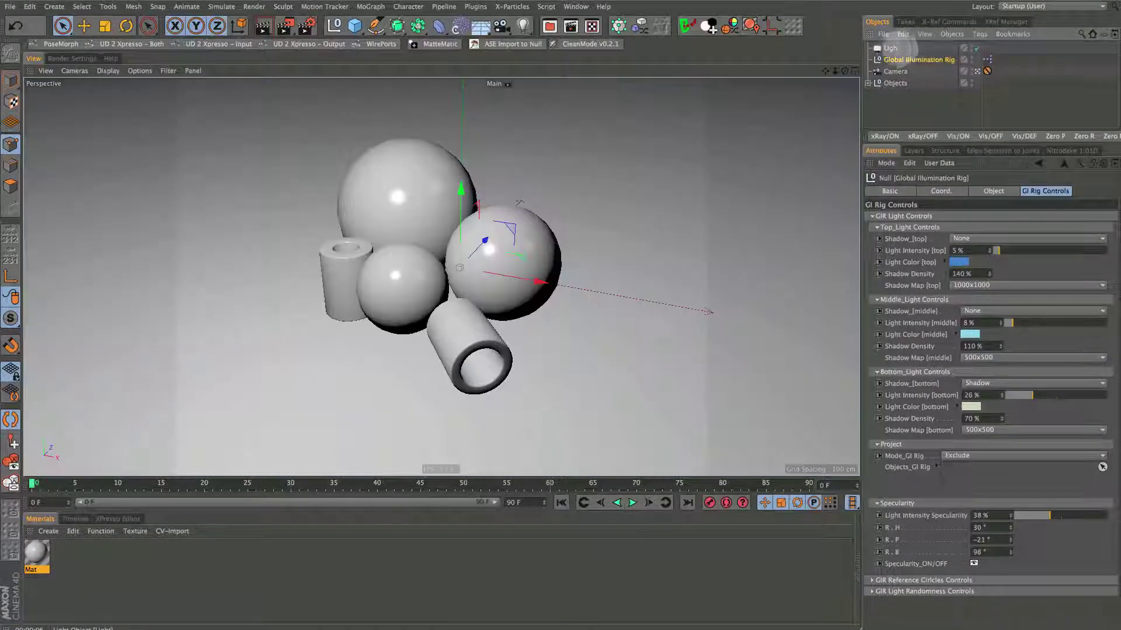
{"action": "left_click", "coordinate": [891, 48]}
{"action": "left_click_drag", "start_coordinate": [1084, 393], "coordinate": [980, 393]}
{"action": "left_click", "coordinate": [1042, 268]}
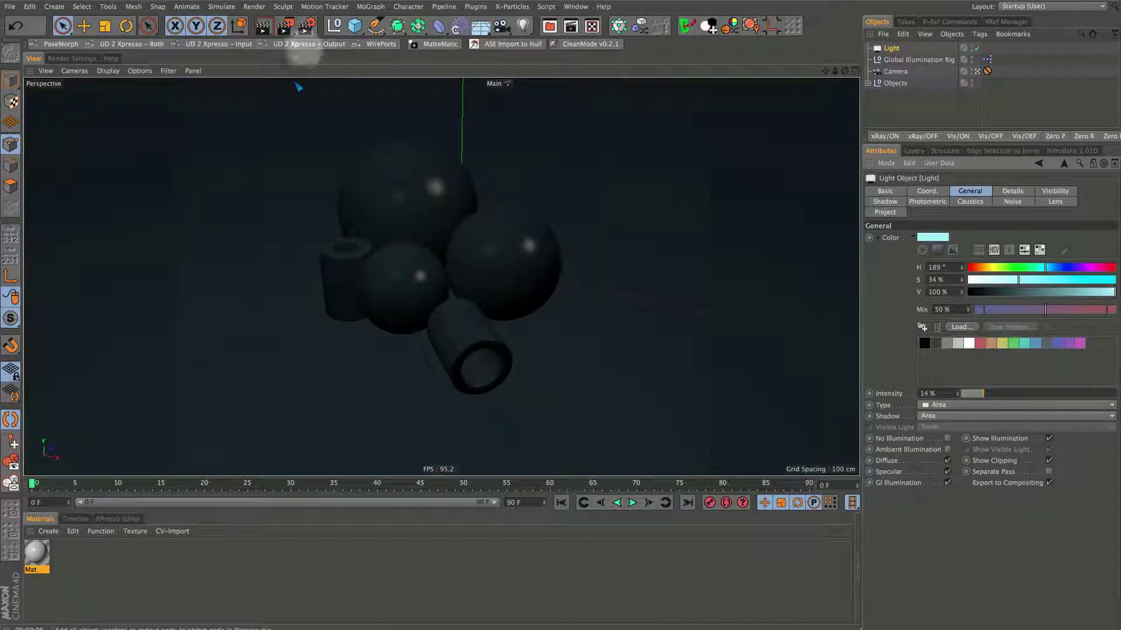
{"action": "key", "text": "ctrl+r"}
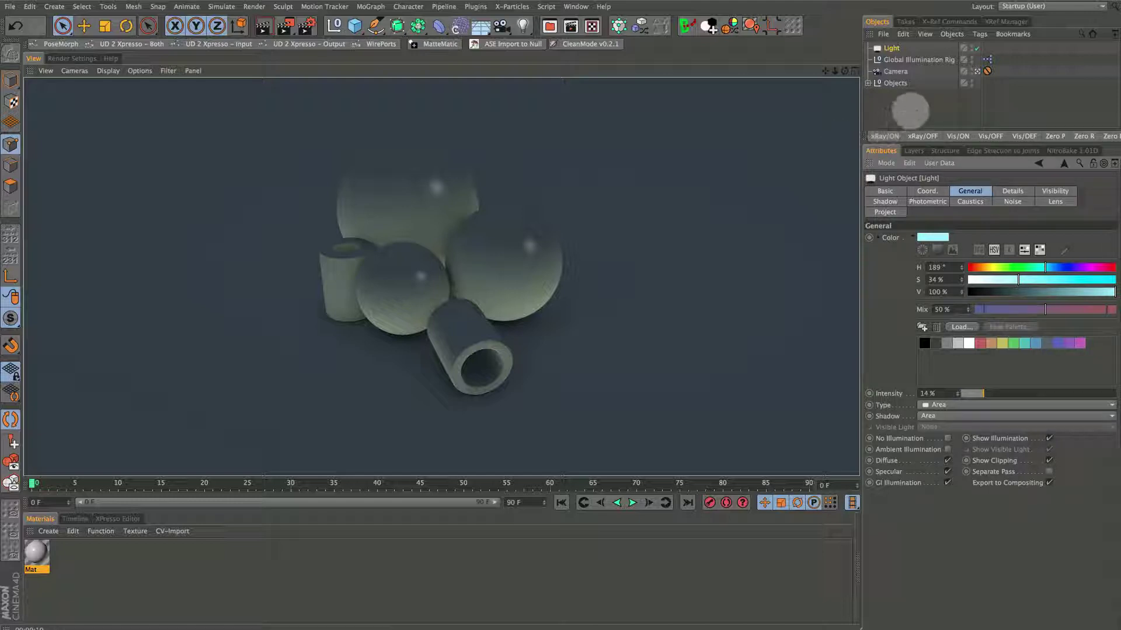
Raise the separate Light's intensity to 100 %.
{"action": "left_click", "coordinate": [911, 110]}
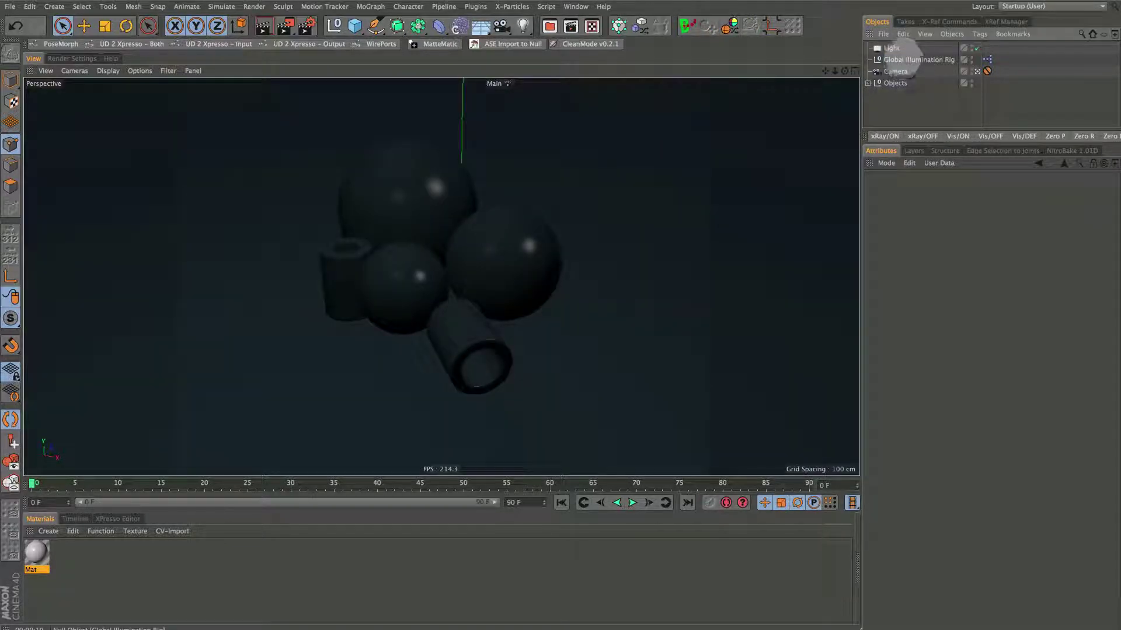
{"action": "left_click", "coordinate": [891, 48]}
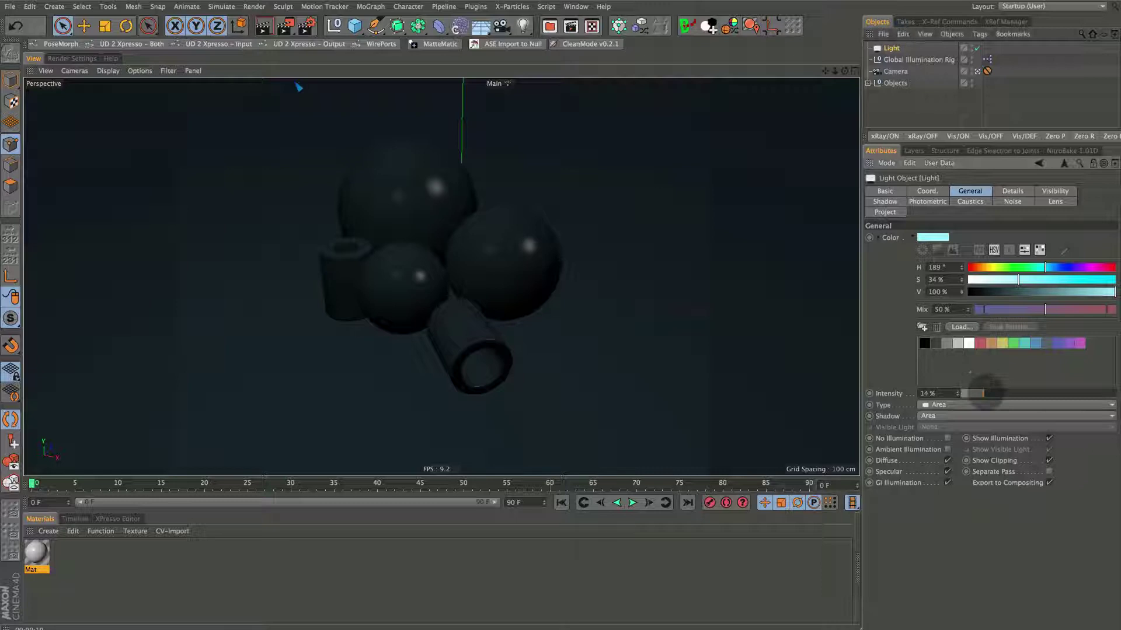
{"action": "left_click_drag", "start_coordinate": [972, 393], "coordinate": [1112, 394]}
Set the rig's middle light intensity to 10 % and the top light to 23 %.
{"action": "left_click", "coordinate": [919, 59]}
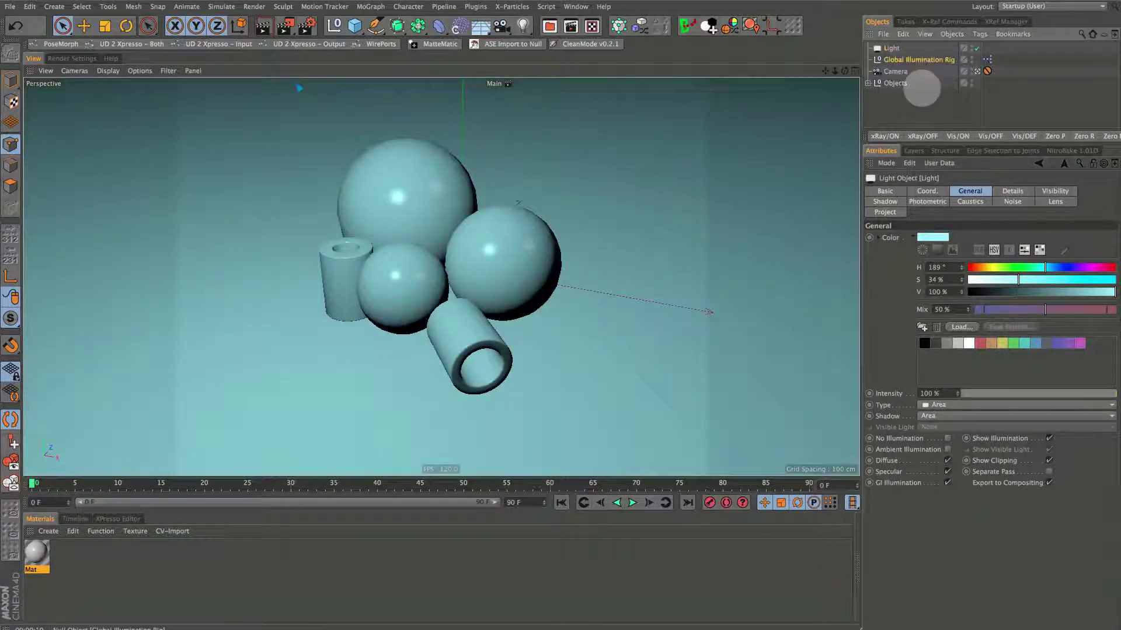
{"action": "left_click", "coordinate": [970, 333]}
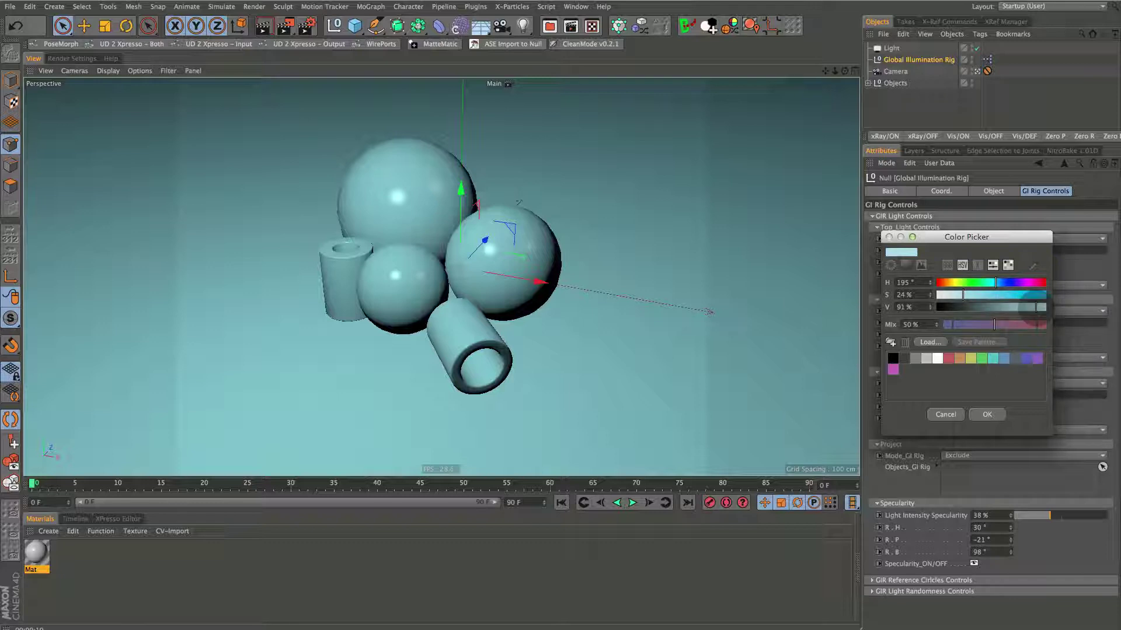
{"action": "left_click", "coordinate": [986, 415]}
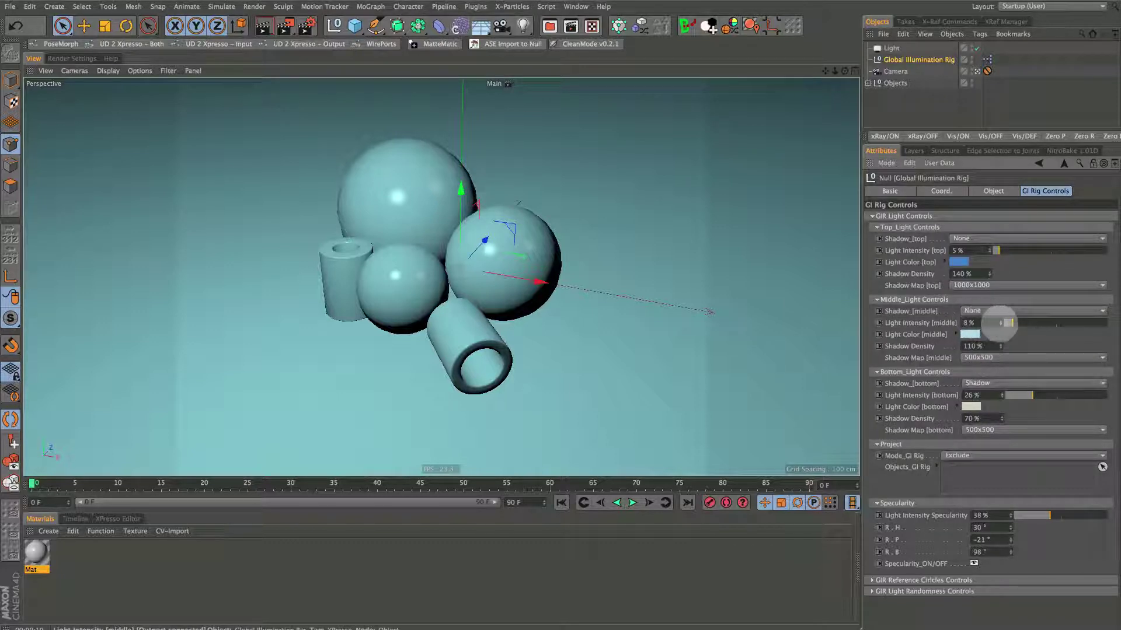
{"action": "left_click_drag", "start_coordinate": [1001, 323], "coordinate": [1000, 323]}
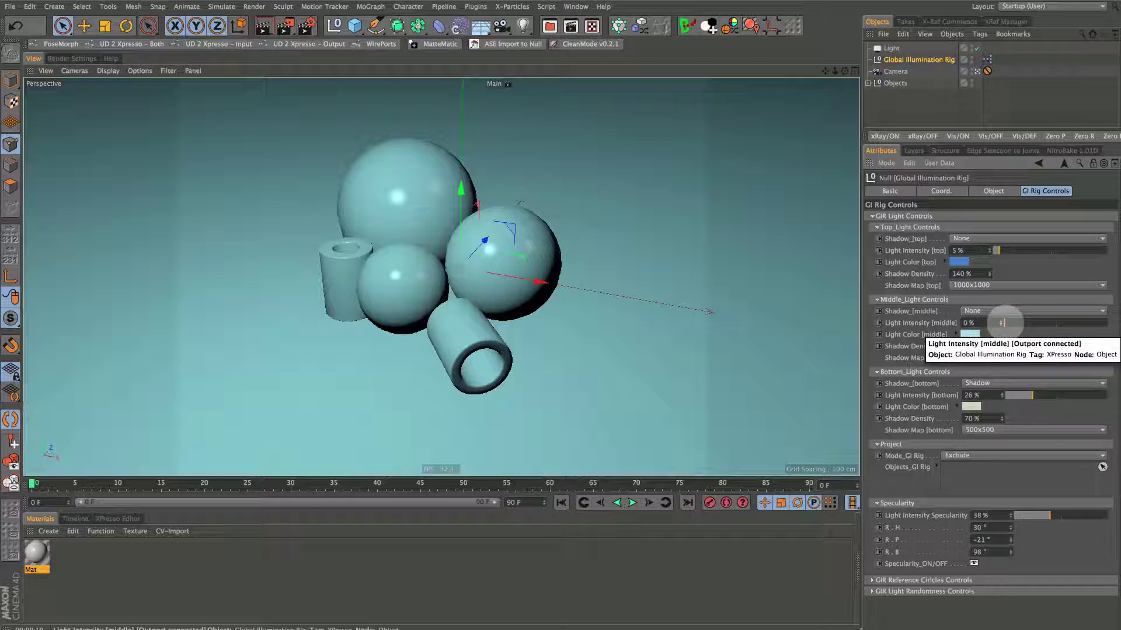
{"action": "left_click_drag", "start_coordinate": [1003, 323], "coordinate": [1010, 324]}
{"action": "left_click_drag", "start_coordinate": [996, 250], "coordinate": [1013, 251]}
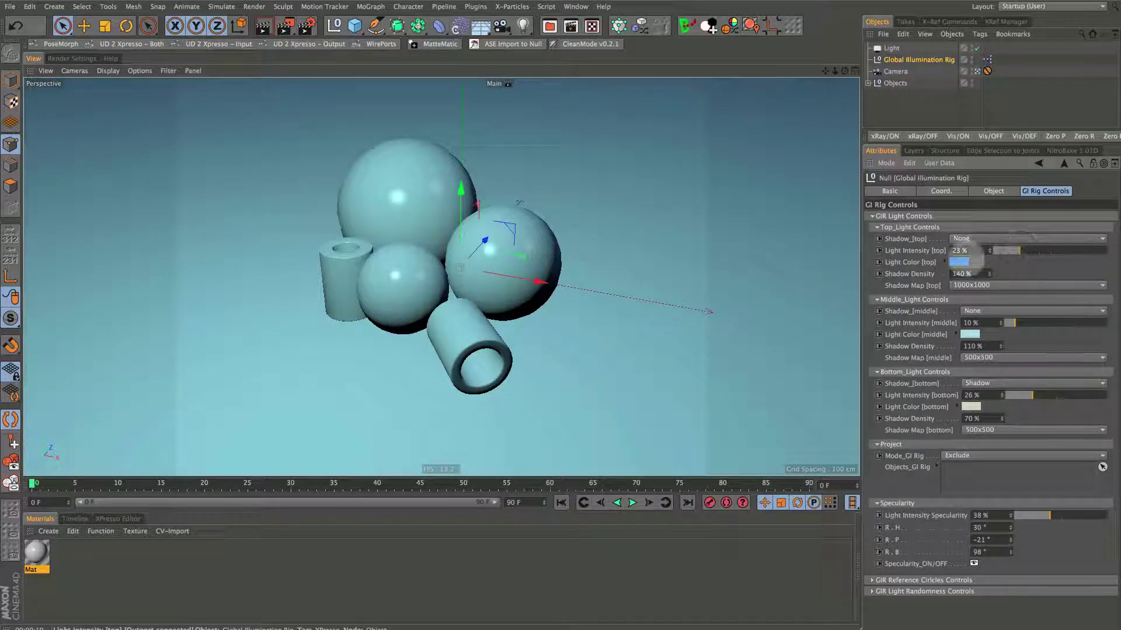
Recolour the rig's top light pale blue and the middle light near-white.
{"action": "left_click", "coordinate": [962, 262]}
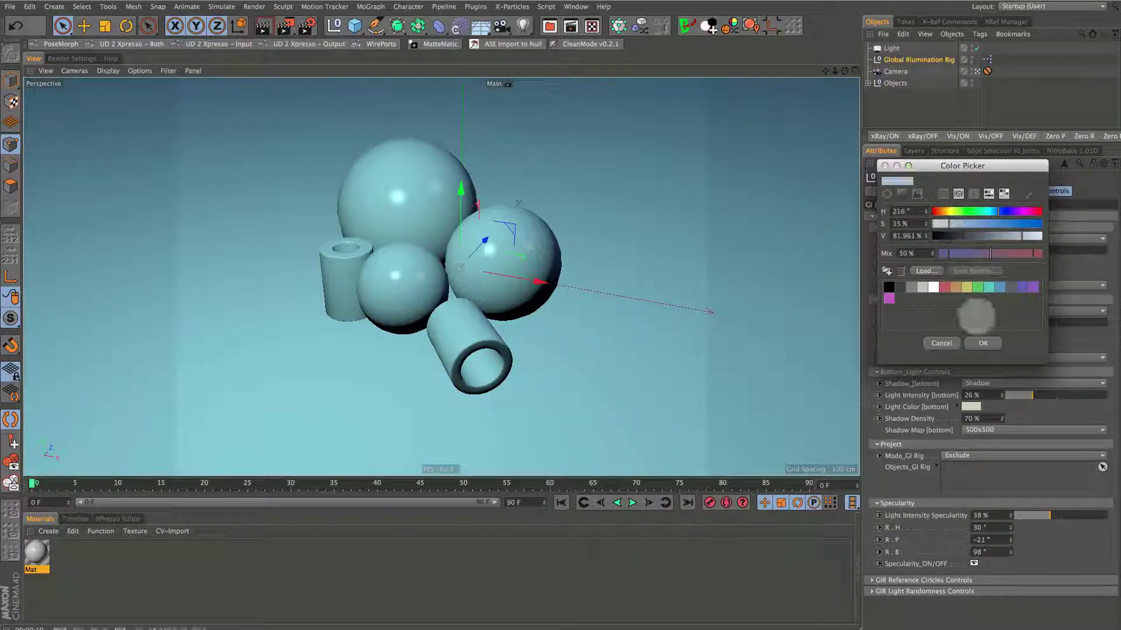
{"action": "left_click", "coordinate": [983, 343]}
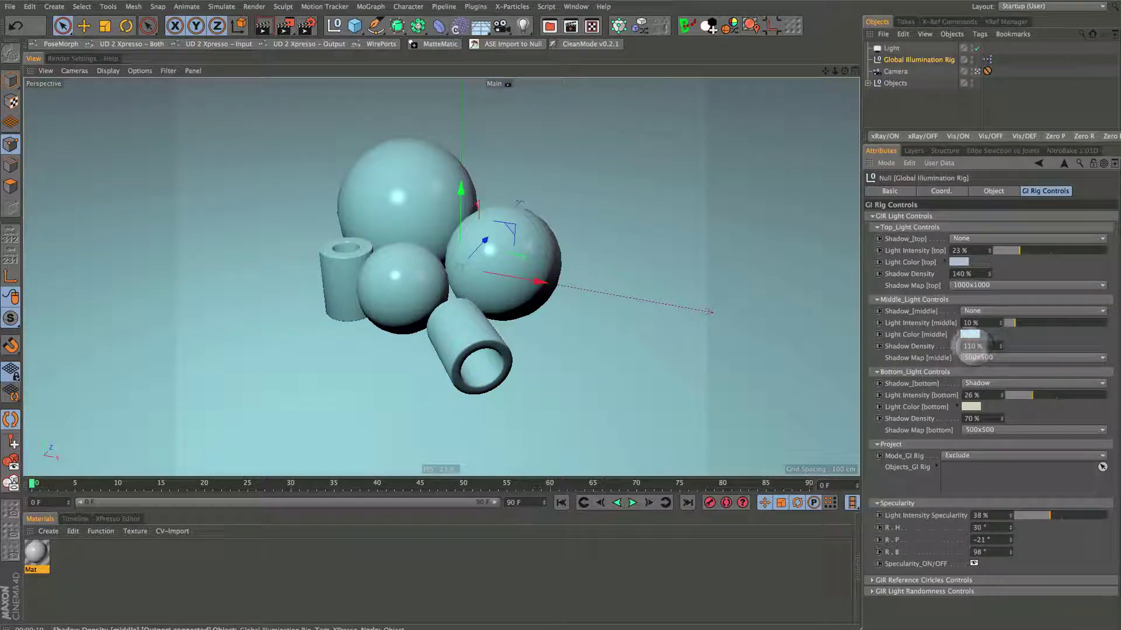
{"action": "left_click", "coordinate": [969, 335]}
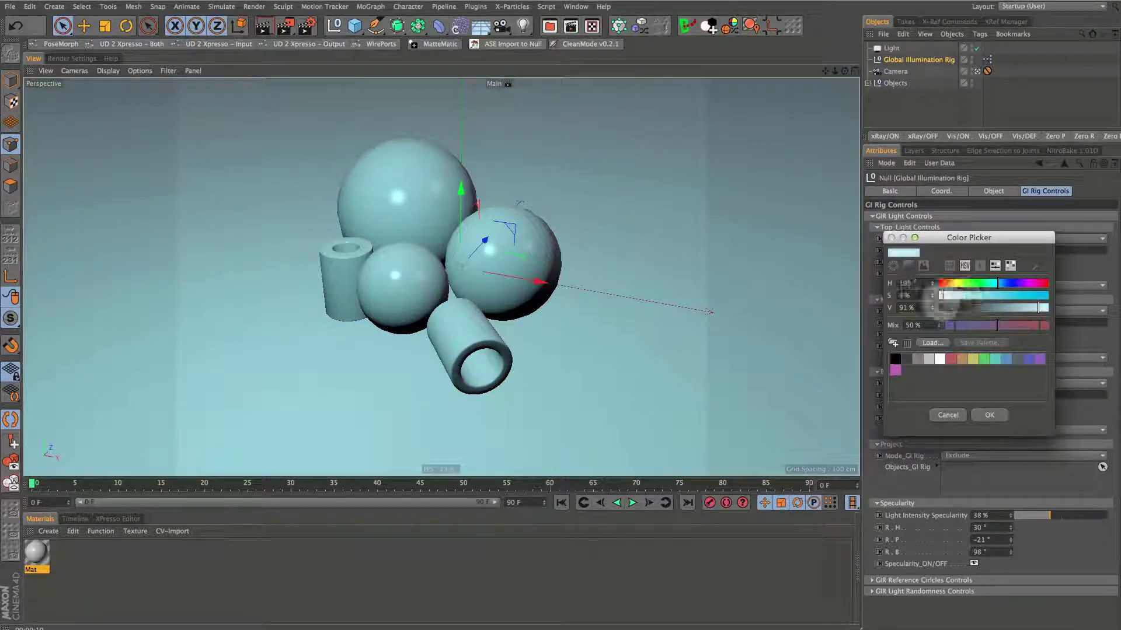
{"action": "left_click", "coordinate": [990, 415]}
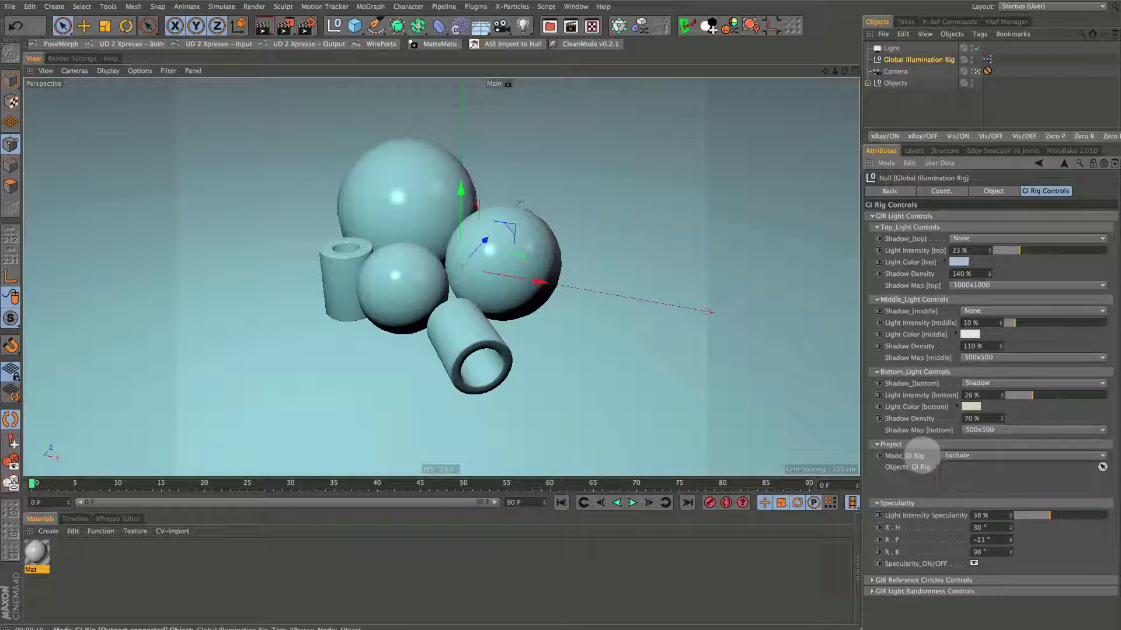
Expand the Reference Circles and Randomness groups and turn on the colour reference circles.
{"action": "left_click", "coordinate": [873, 216]}
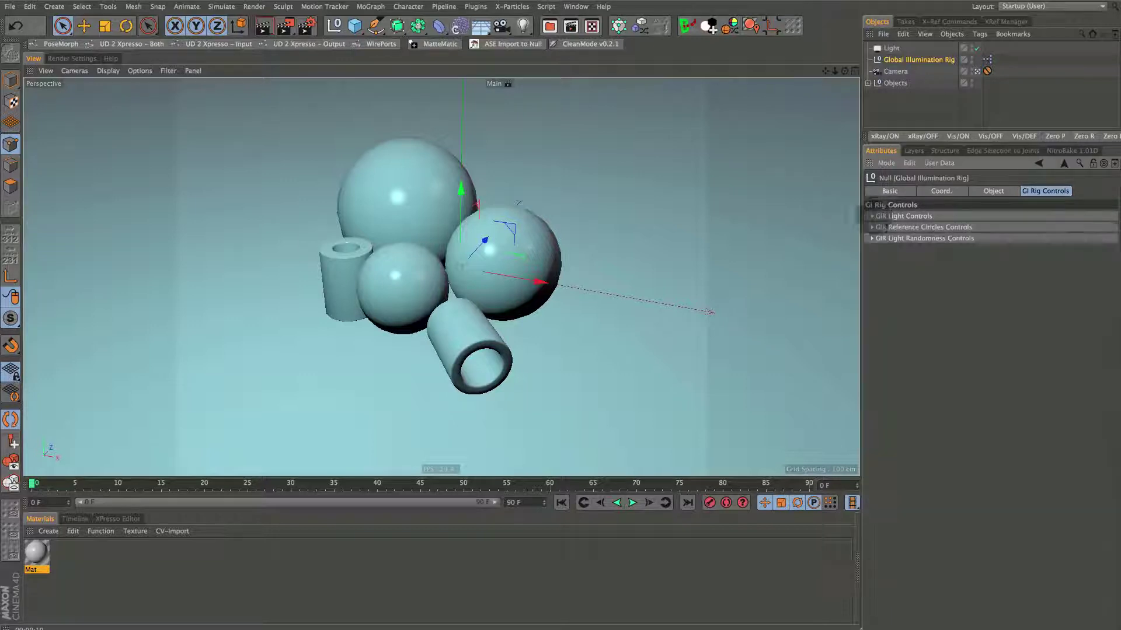
{"action": "left_click", "coordinate": [872, 227]}
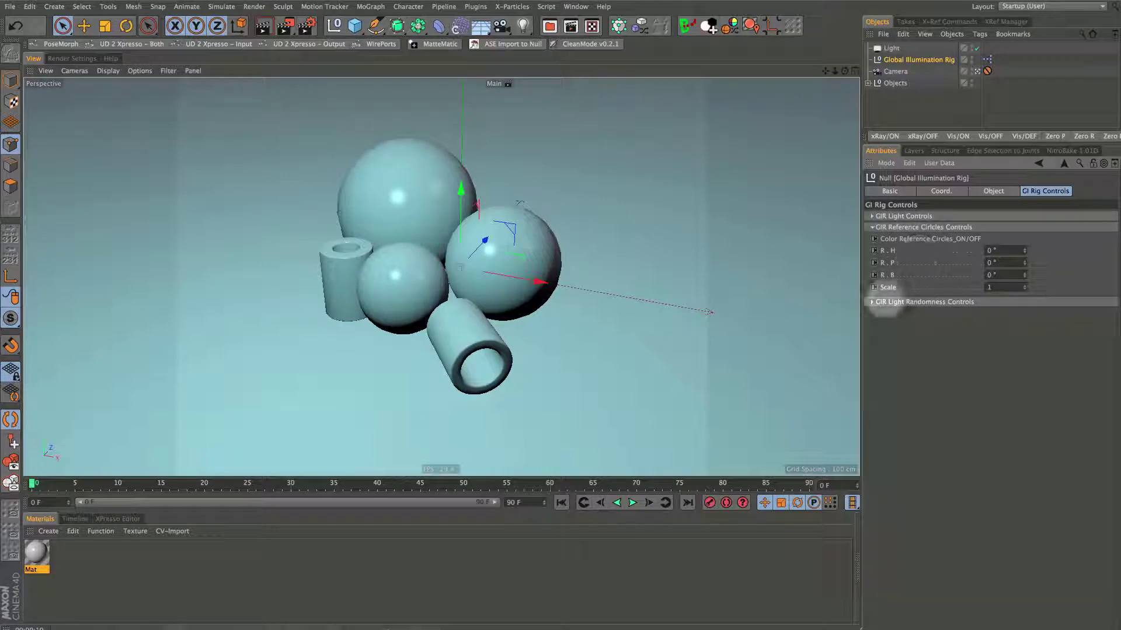
{"action": "left_click", "coordinate": [872, 302]}
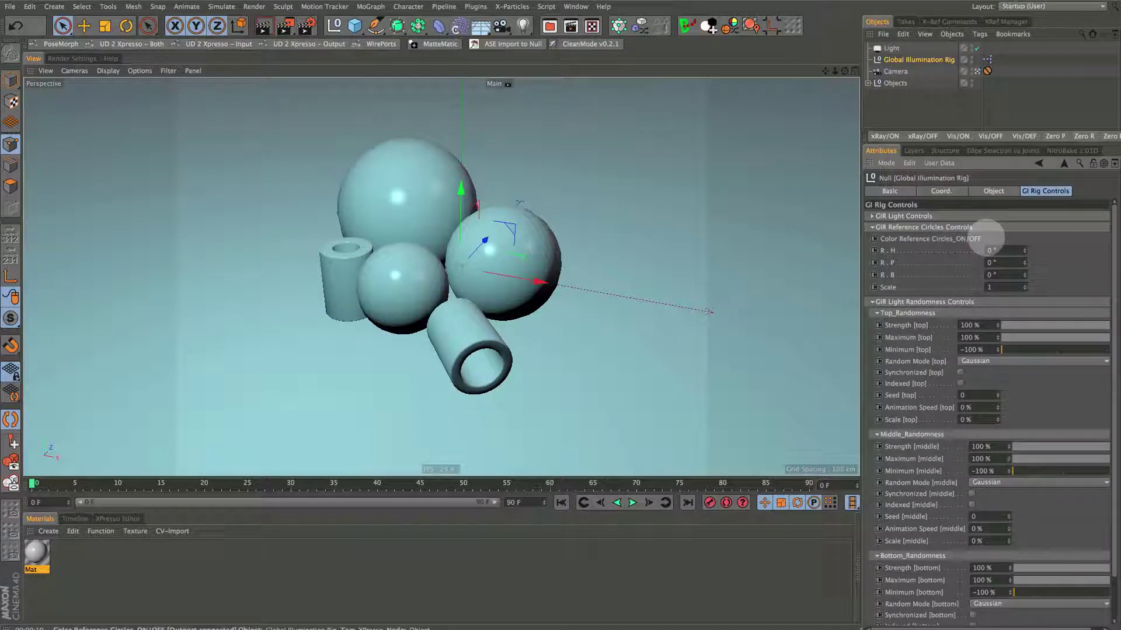
{"action": "left_click", "coordinate": [987, 238]}
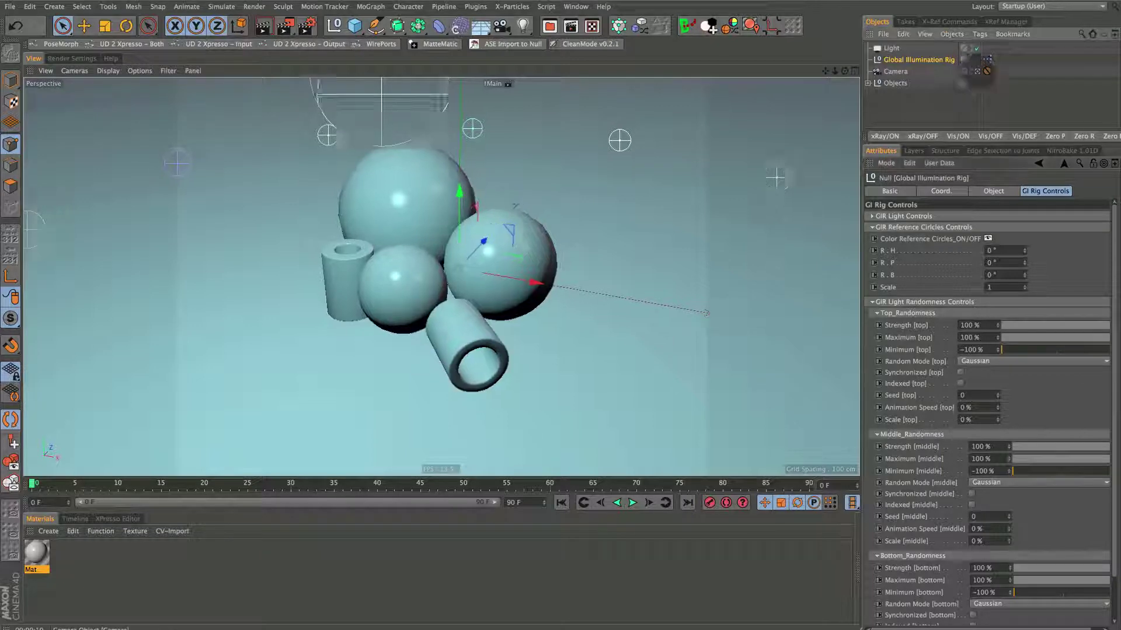
{"action": "left_click", "coordinate": [977, 71]}
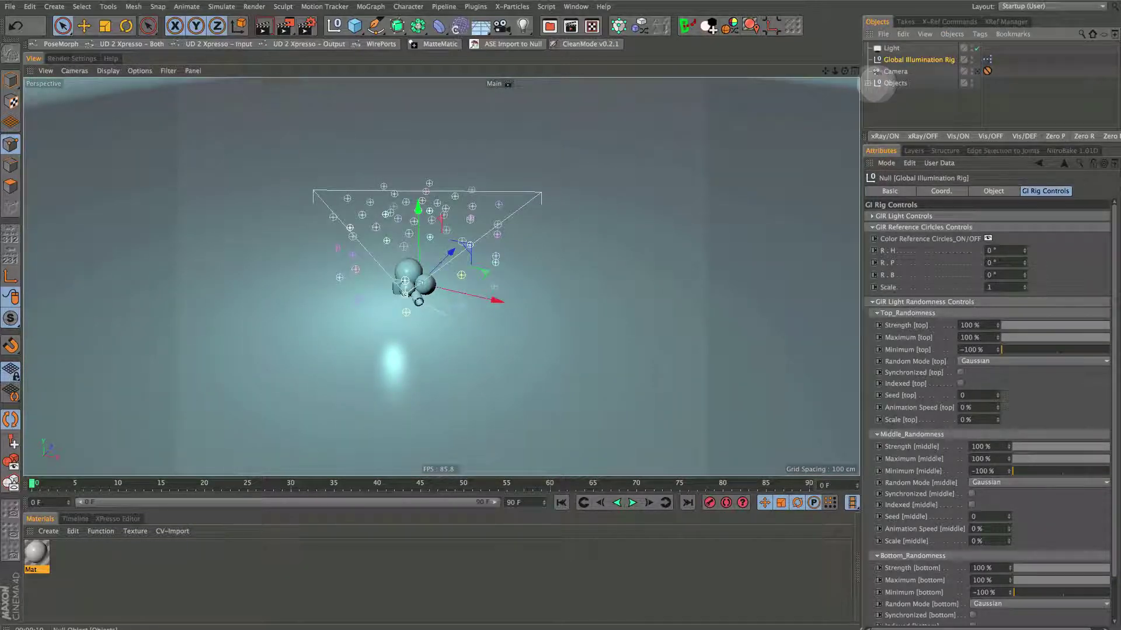
Hide the Cylinder.1 floor and frame the view closer around the rig.
{"action": "left_click", "coordinate": [868, 83]}
{"action": "left_click_drag", "start_coordinate": [923, 128], "coordinate": [928, 213]}
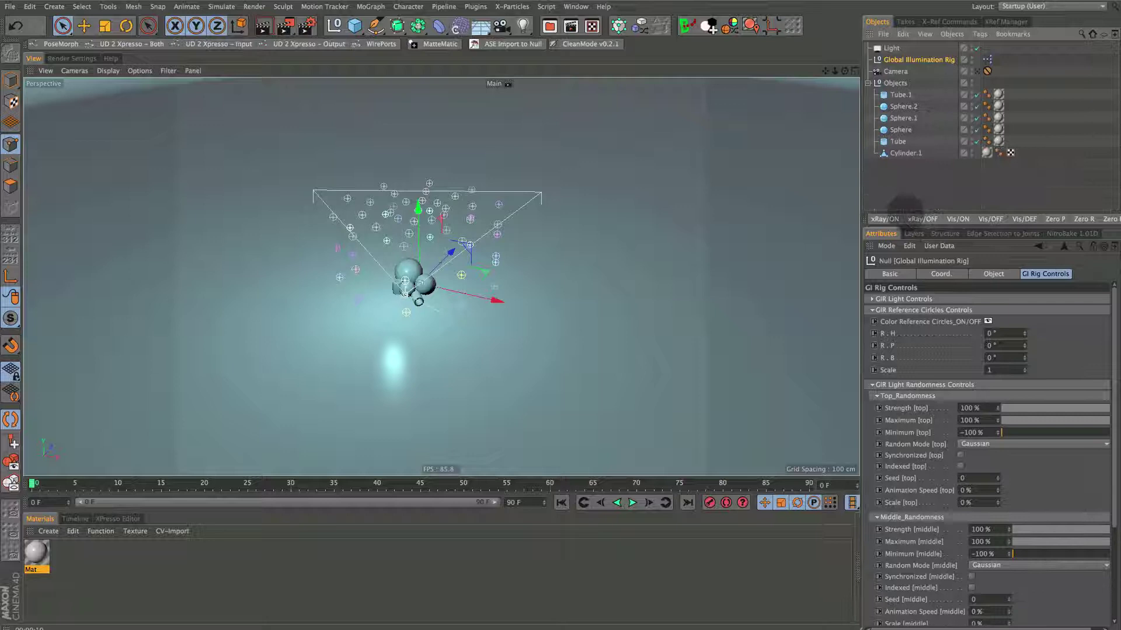
{"action": "left_click", "coordinate": [971, 152]}
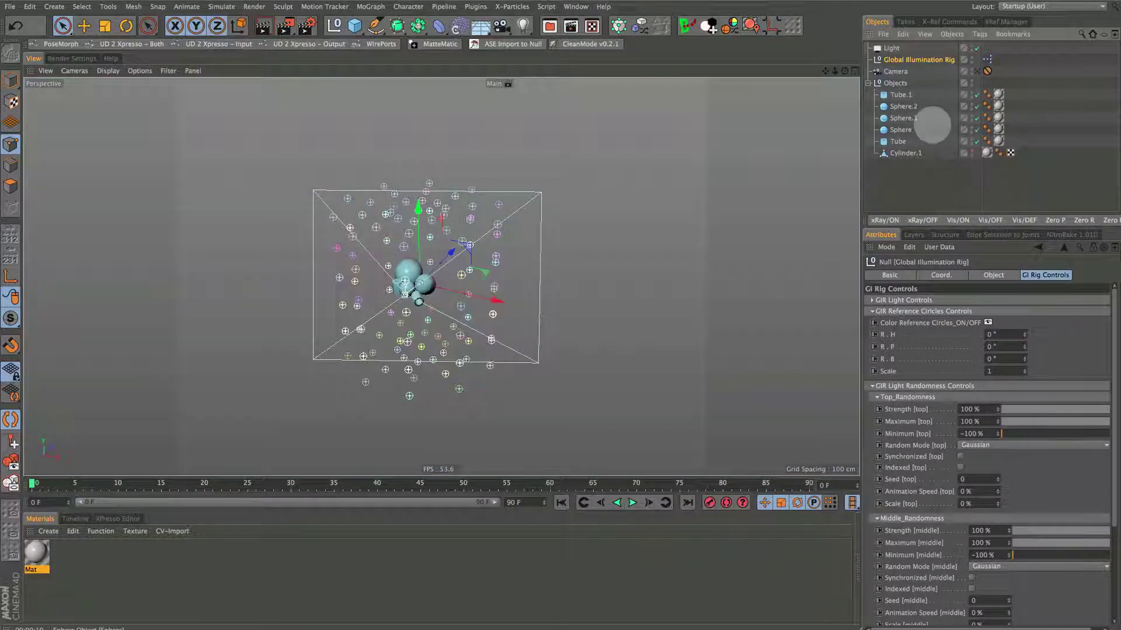
{"action": "left_click", "coordinate": [868, 83]}
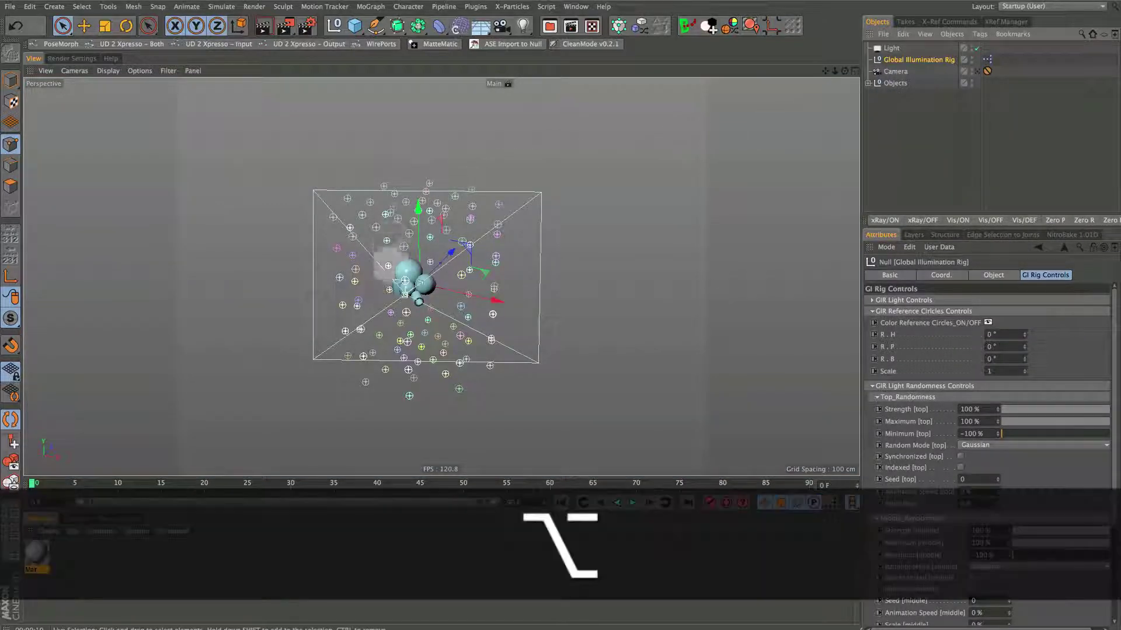
{"action": "right_click_drag", "start_coordinate": [444, 280], "coordinate": [514, 298], "text": "alt"}
{"action": "left_click_drag", "start_coordinate": [420, 275], "coordinate": [453, 277], "text": "alt"}
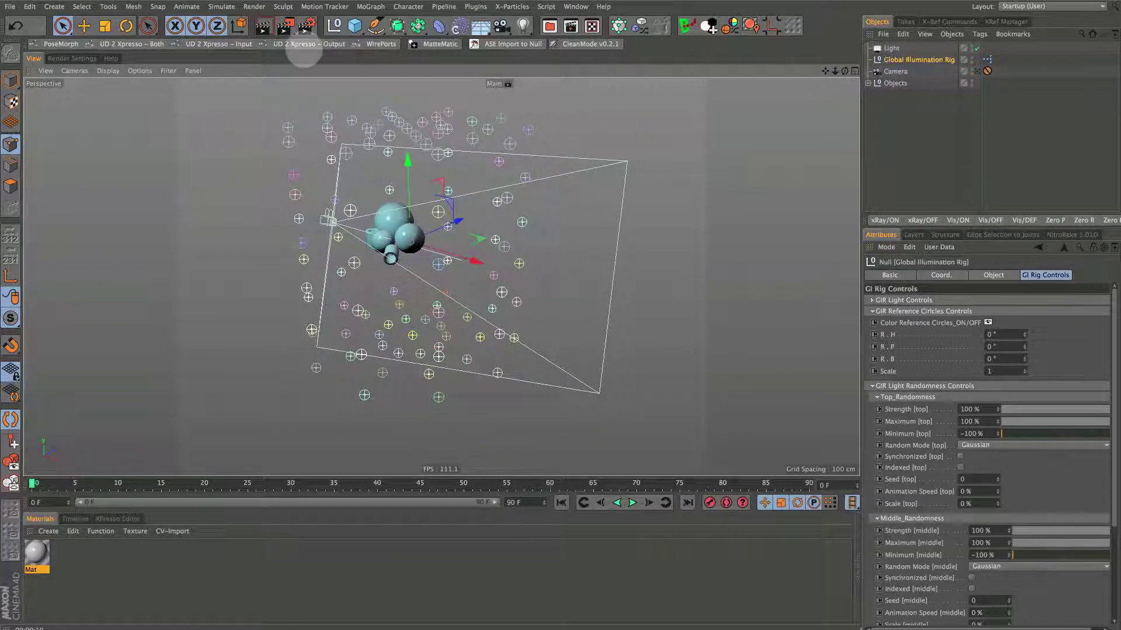
Filter lights, deformers and the camera out of the viewport, then orbit around the spheres.
{"action": "left_click", "coordinate": [168, 70]}
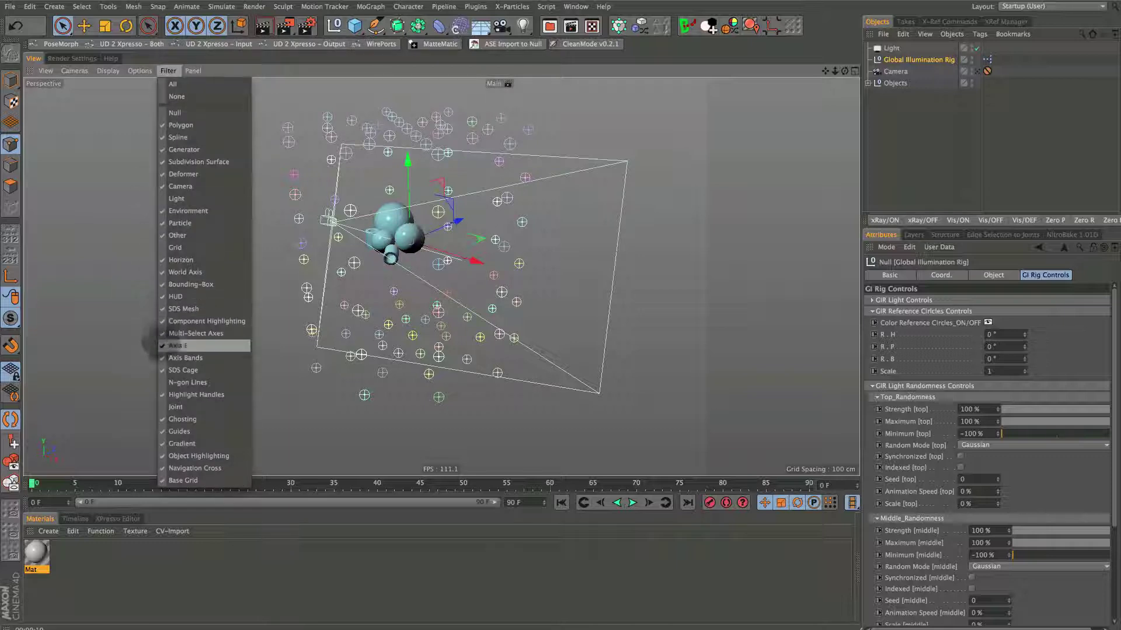
{"action": "left_click", "coordinate": [158, 199]}
{"action": "left_click", "coordinate": [158, 173]}
{"action": "left_click", "coordinate": [158, 187]}
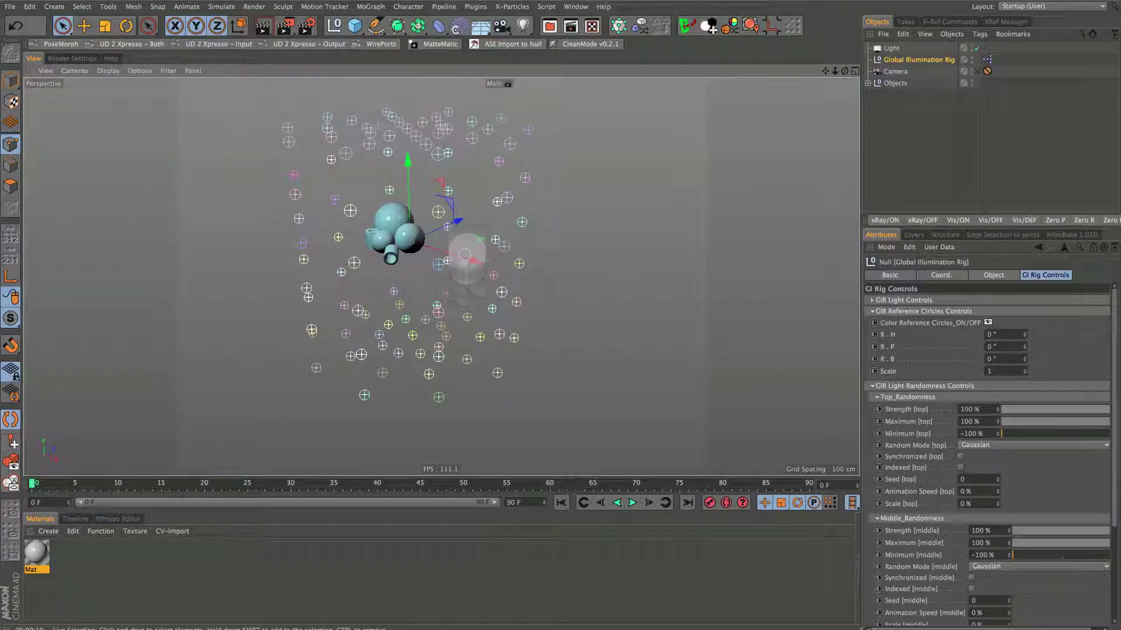
{"action": "left_click_drag", "start_coordinate": [463, 251], "coordinate": [515, 332], "text": "alt"}
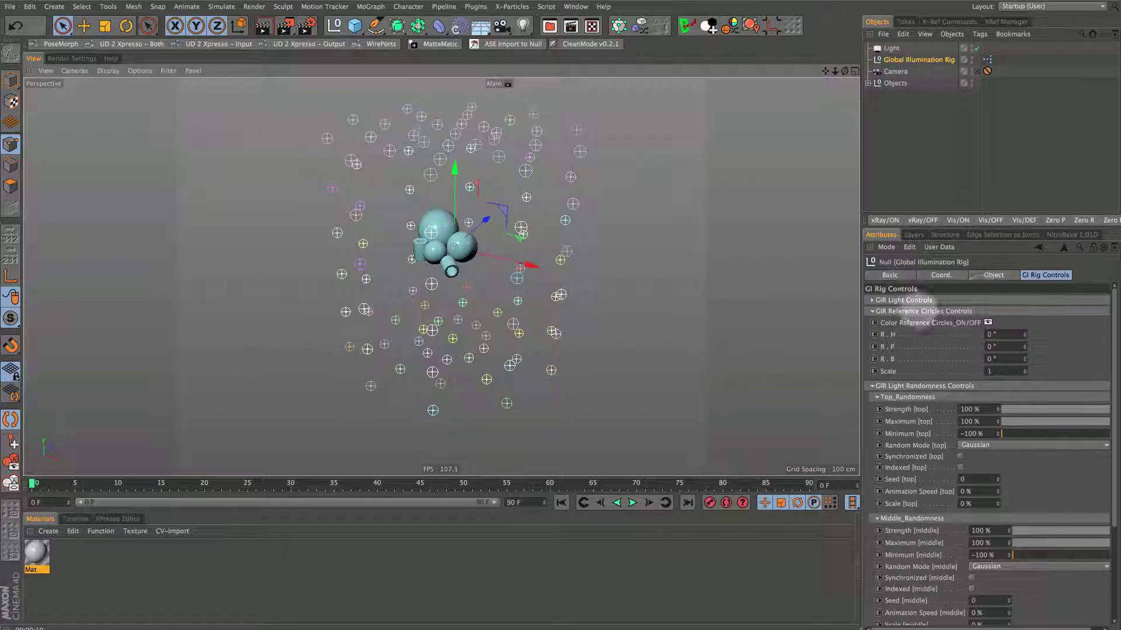
Colour the rig's top light blue (H 216°, S 63%) and orbit and zoom toward the spheres.
{"action": "left_click", "coordinate": [873, 300]}
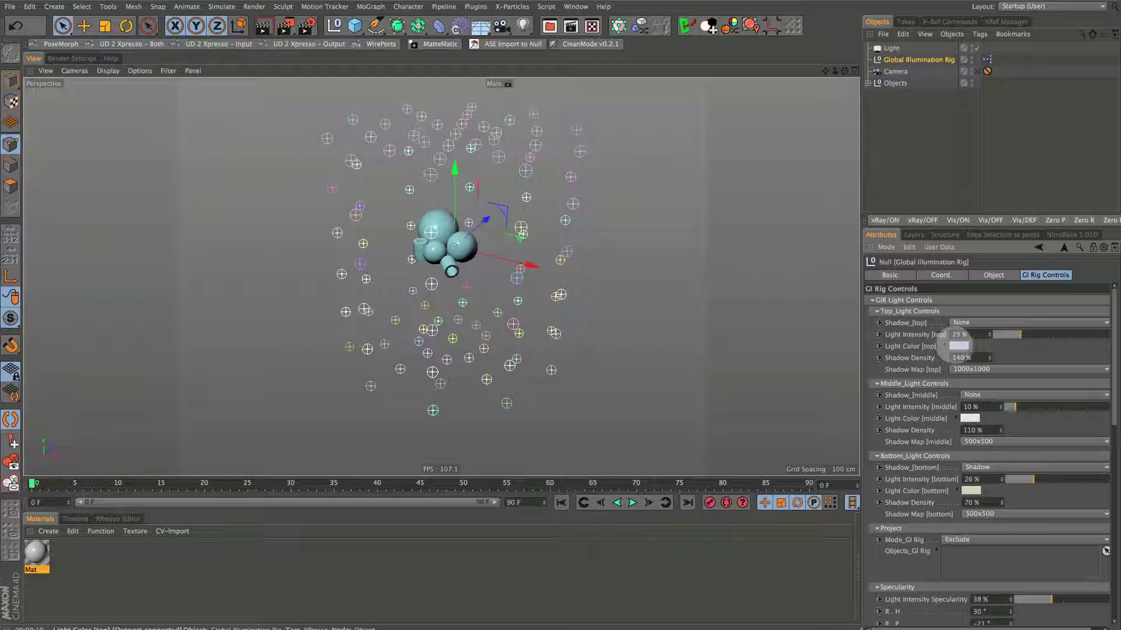
{"action": "left_click", "coordinate": [958, 345]}
{"action": "left_click", "coordinate": [994, 307]}
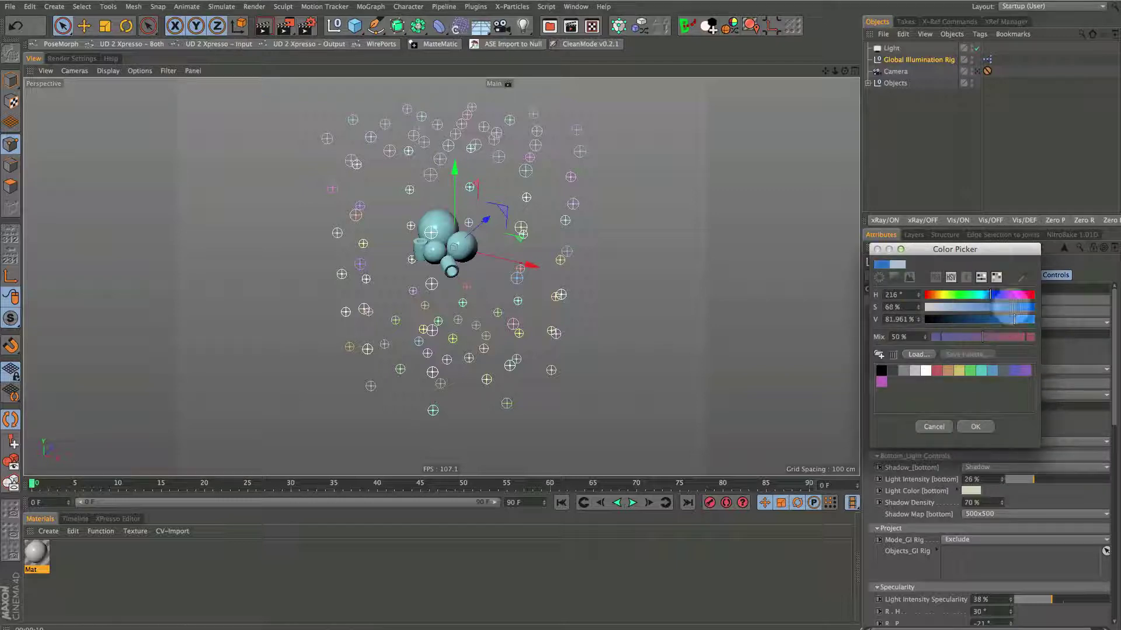
{"action": "left_click", "coordinate": [975, 427]}
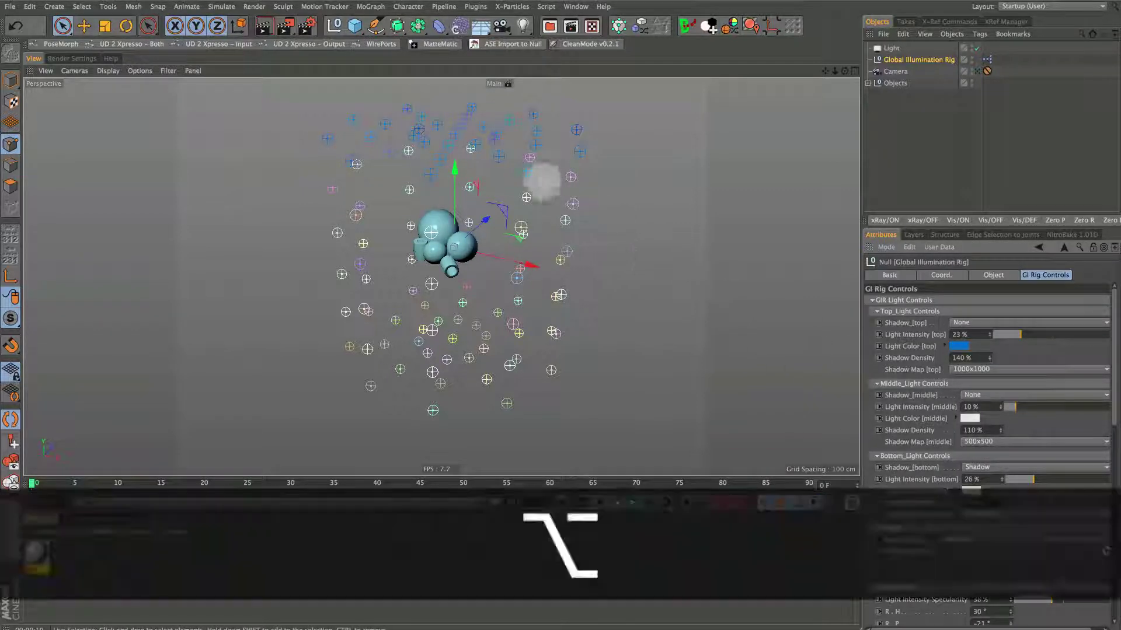
{"action": "left_click_drag", "start_coordinate": [541, 182], "coordinate": [543, 285], "text": "alt"}
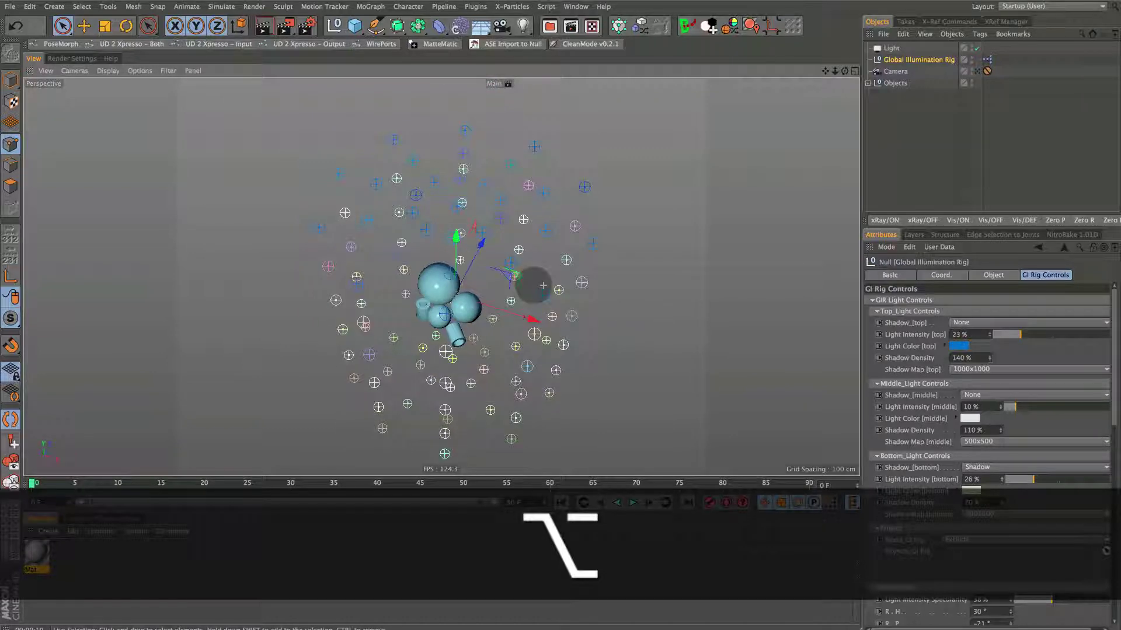
{"action": "right_click_drag", "start_coordinate": [550, 192], "coordinate": [601, 190], "text": "alt"}
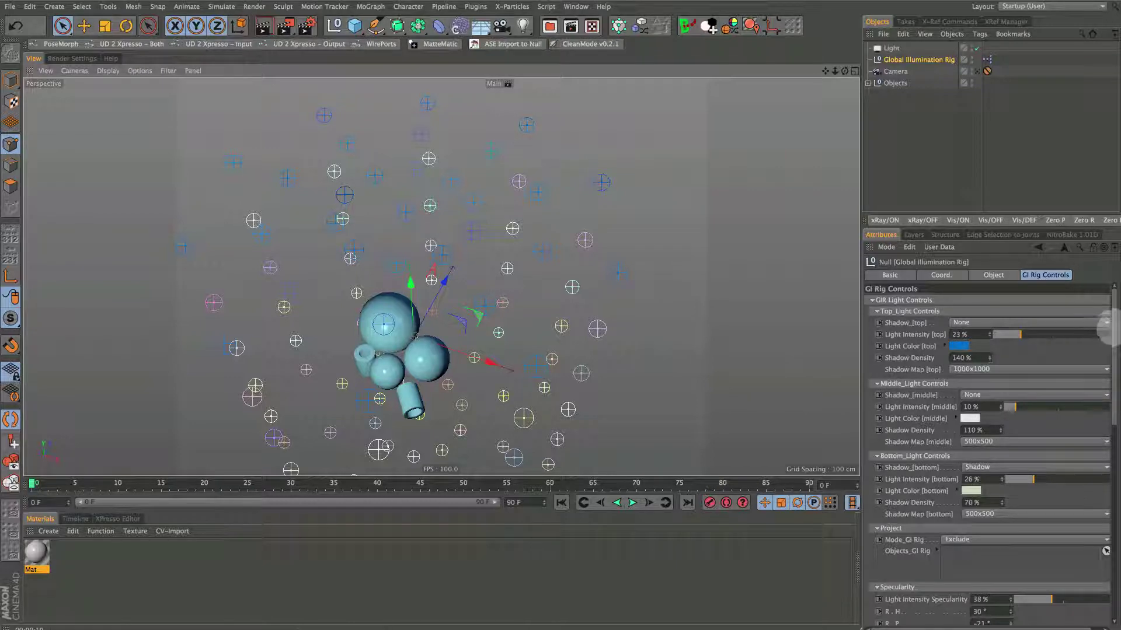
{"action": "left_click_drag", "start_coordinate": [1106, 327], "coordinate": [1107, 467]}
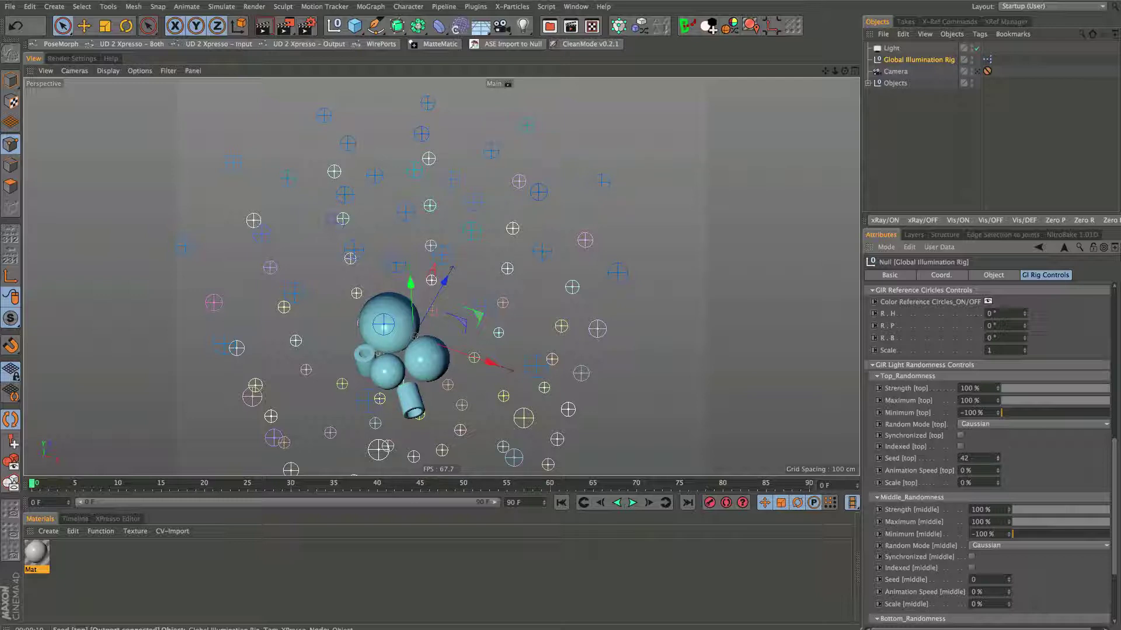
Try Turbulence, Gaussian and Sorted, then set the top random mode to Random.
{"action": "left_click", "coordinate": [1026, 423]}
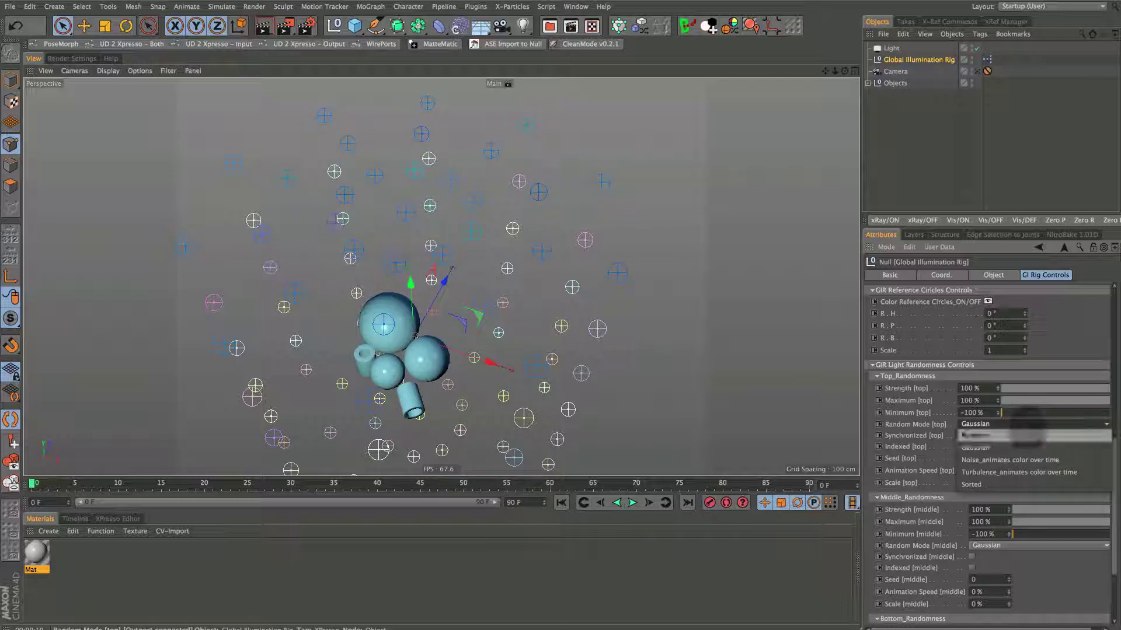
{"action": "left_click", "coordinate": [1019, 472]}
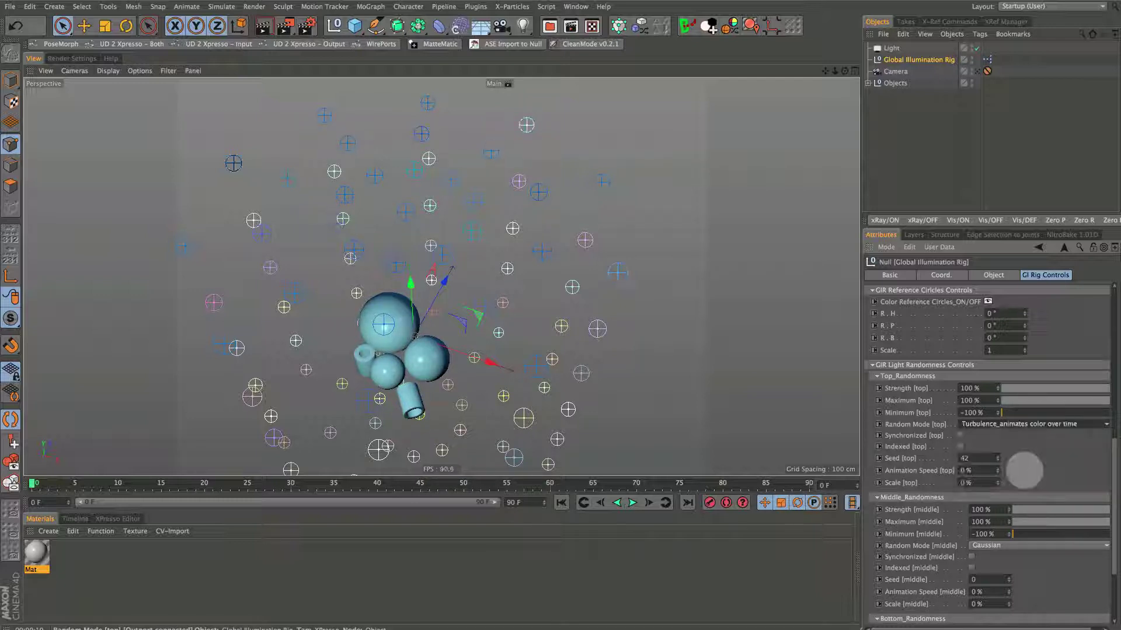
{"action": "left_click", "coordinate": [1021, 428]}
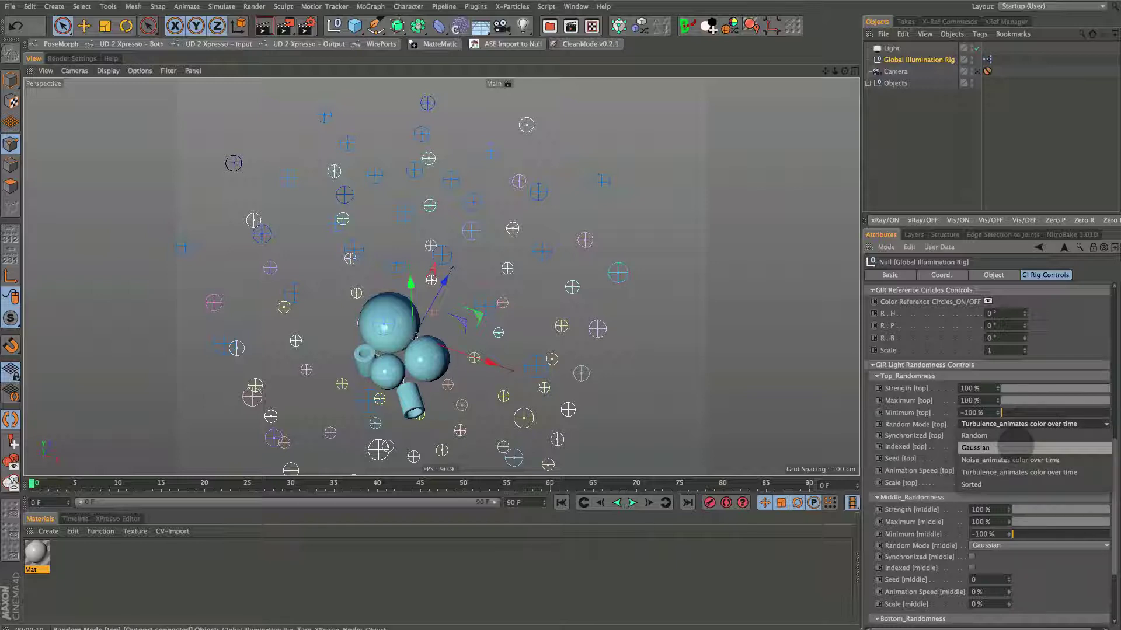
{"action": "left_click", "coordinate": [1015, 448]}
{"action": "left_click", "coordinate": [1021, 425]}
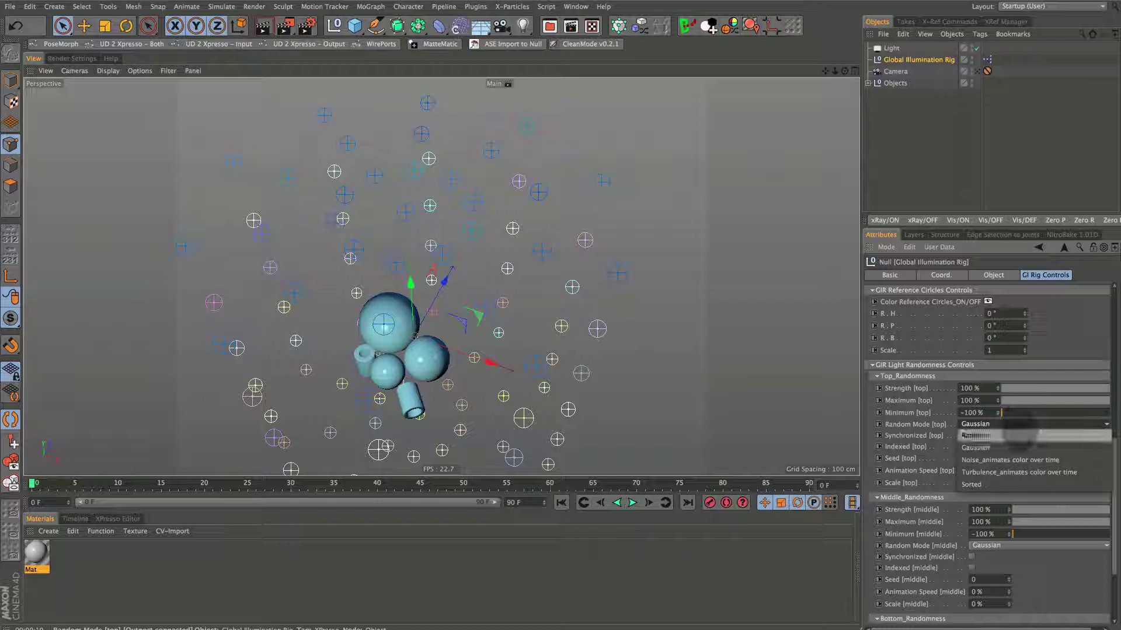
{"action": "left_click", "coordinate": [1016, 472]}
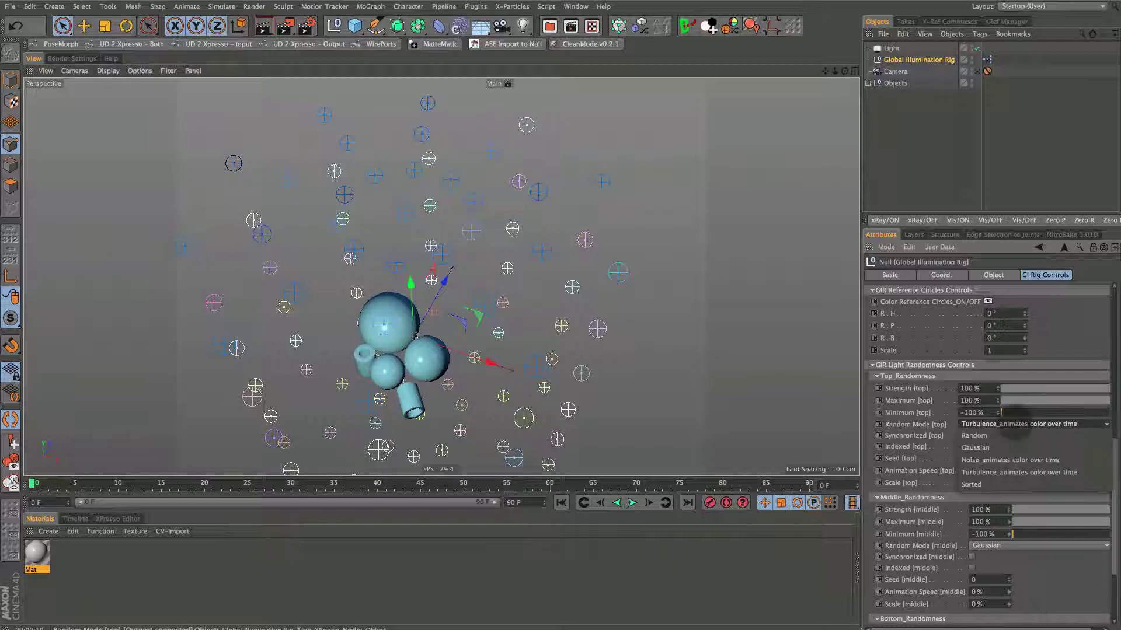
{"action": "left_click", "coordinate": [1016, 484]}
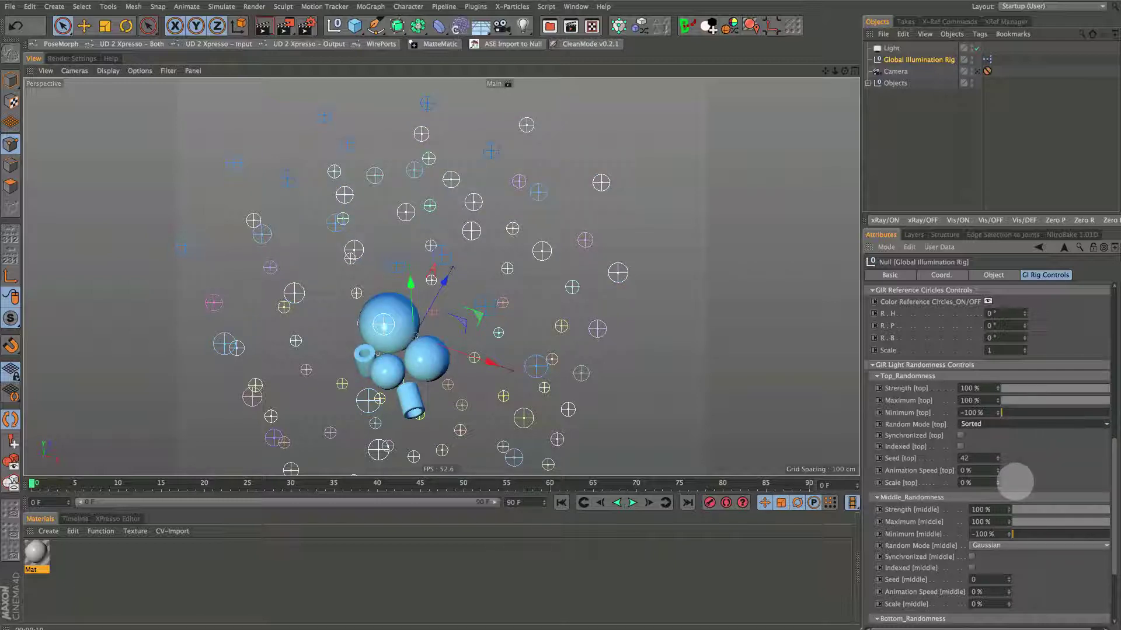
{"action": "left_click", "coordinate": [1018, 424]}
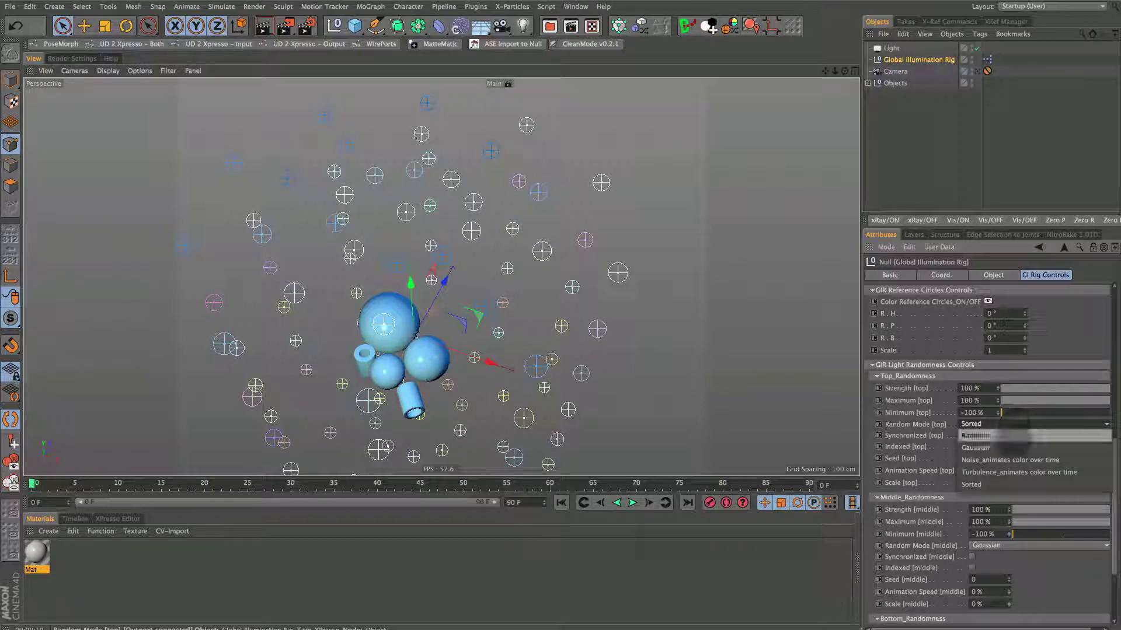
{"action": "left_click", "coordinate": [1013, 437]}
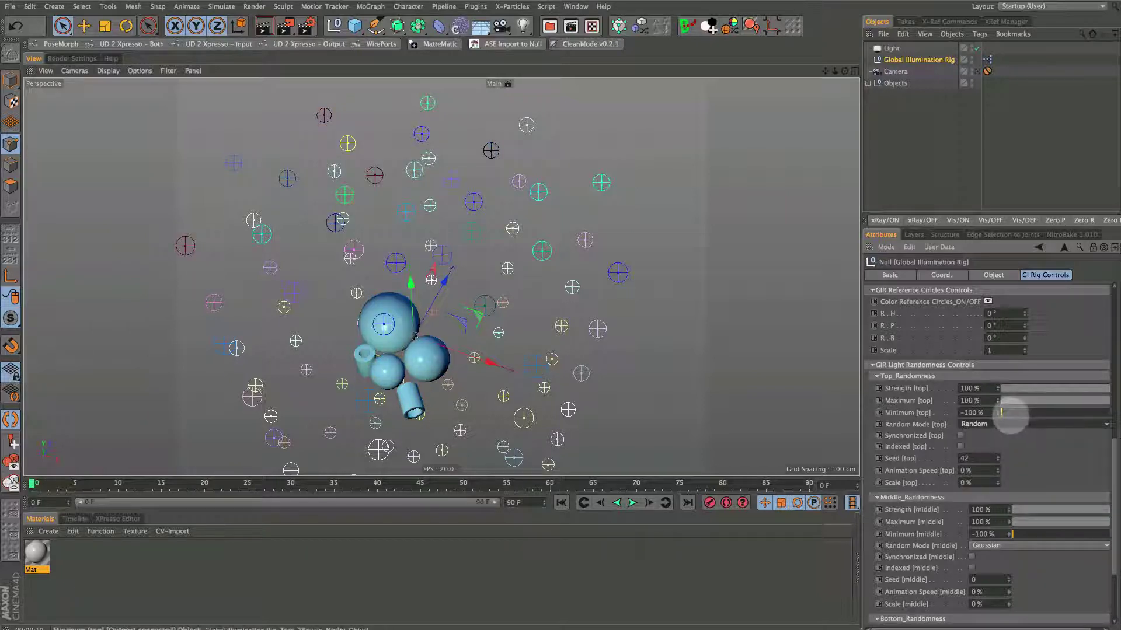
Raise the top randomness minimum from −100 %, checking the light circles, then collapse Top_Randomness.
{"action": "left_click_drag", "start_coordinate": [1004, 412], "coordinate": [1074, 427]}
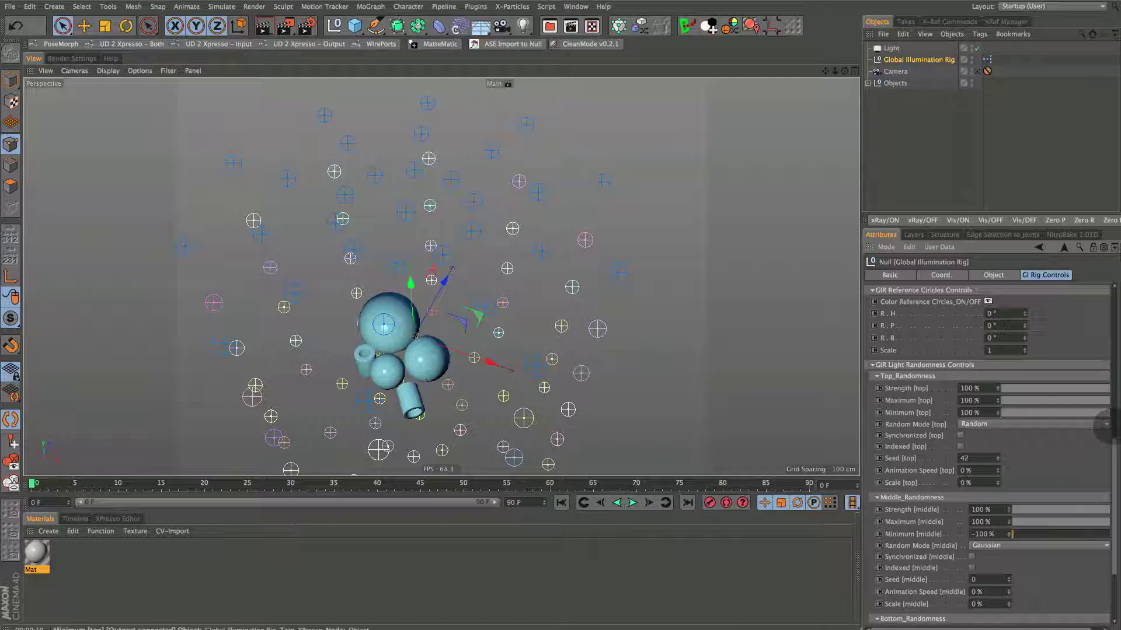
{"action": "left_click_drag", "start_coordinate": [563, 350], "coordinate": [552, 353], "text": "alt"}
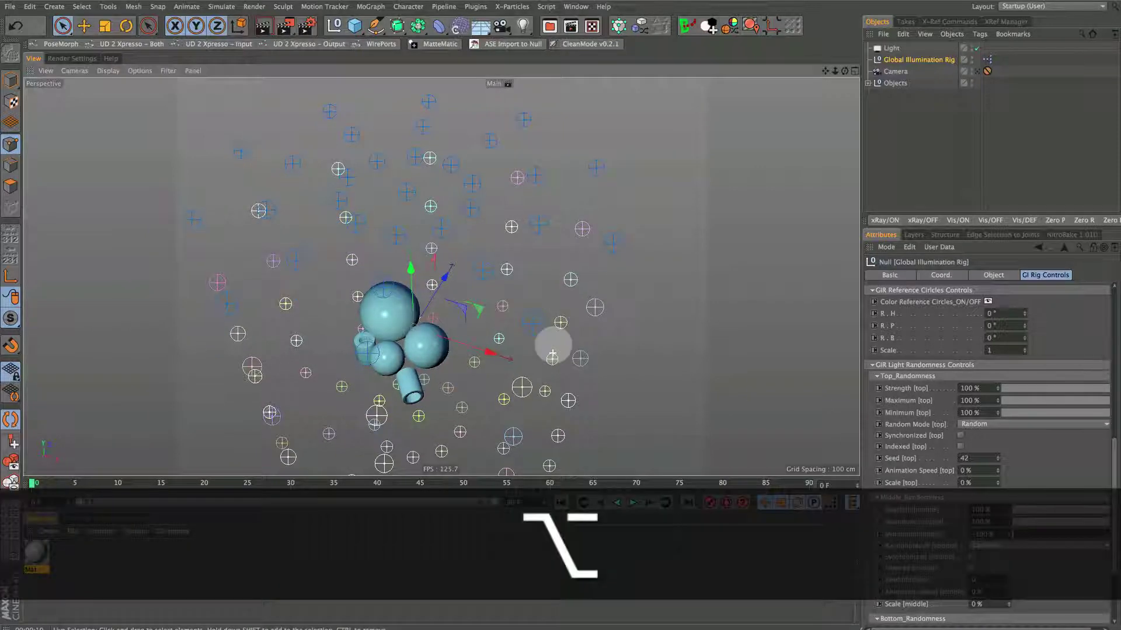
{"action": "left_click_drag", "start_coordinate": [1105, 413], "coordinate": [1037, 413]}
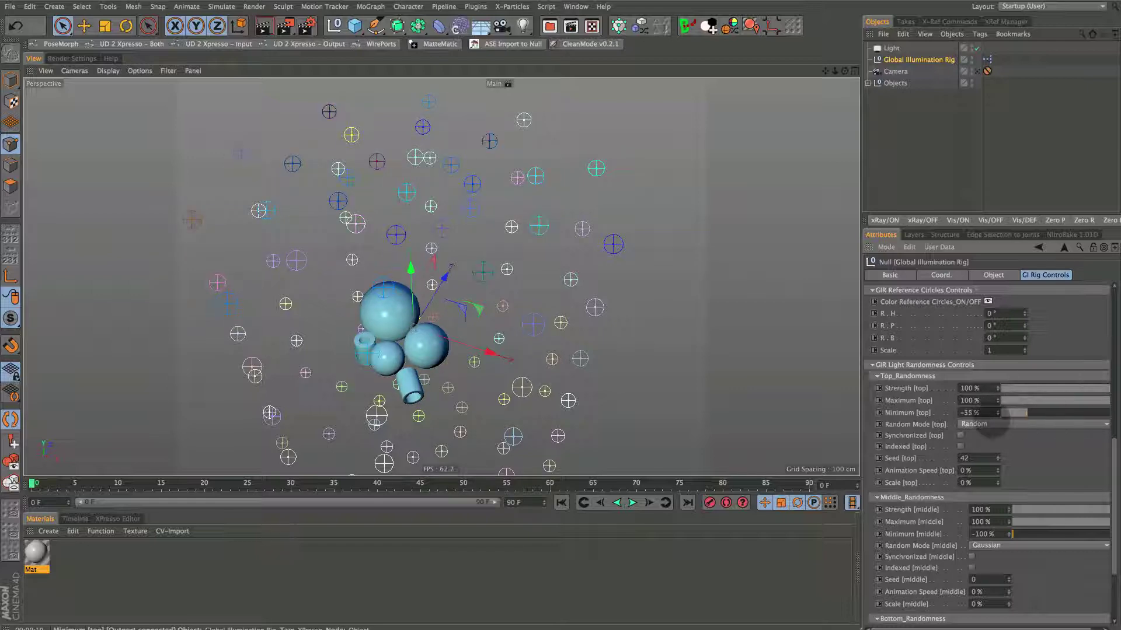
{"action": "left_click_drag", "start_coordinate": [562, 267], "coordinate": [374, 201], "text": "alt"}
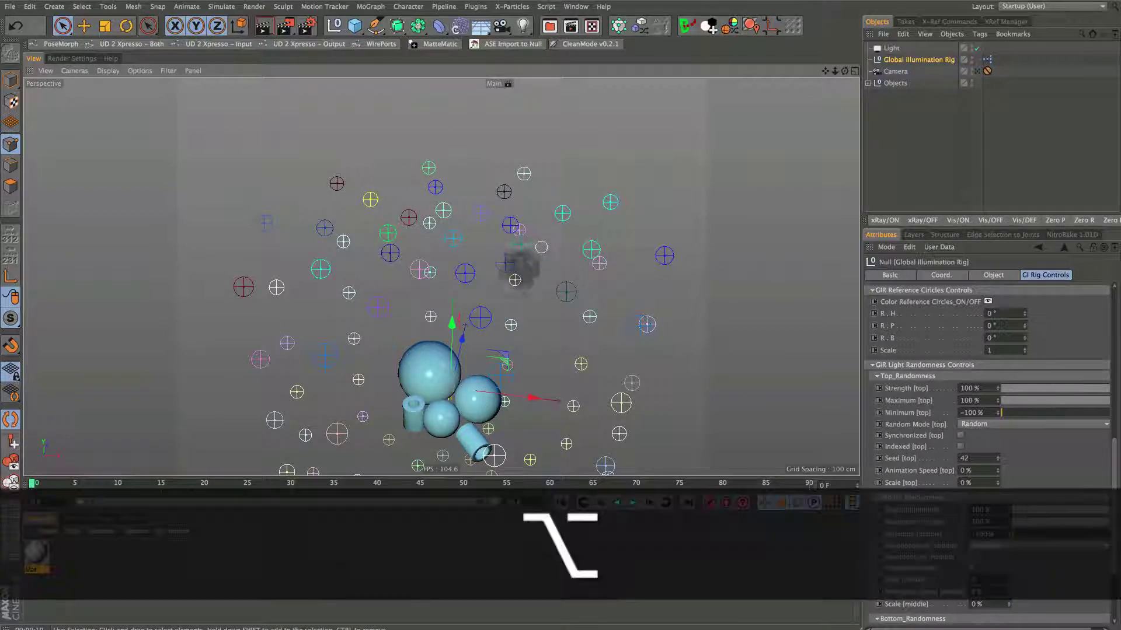
{"action": "left_click_drag", "start_coordinate": [540, 258], "coordinate": [576, 262], "text": "alt"}
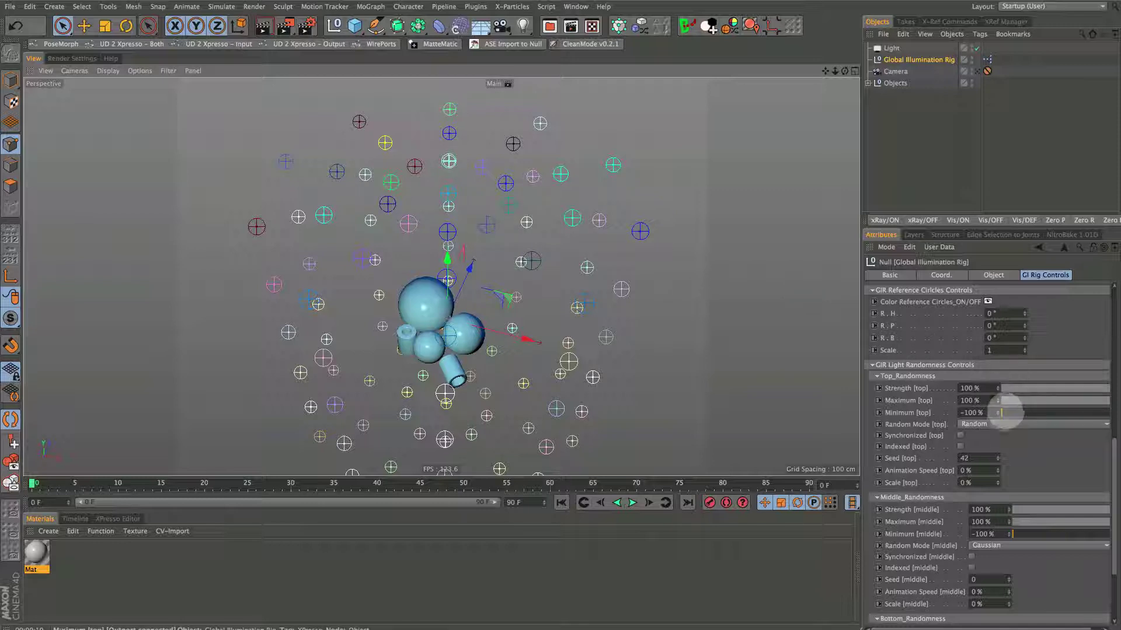
{"action": "left_click_drag", "start_coordinate": [999, 412], "coordinate": [1032, 415]}
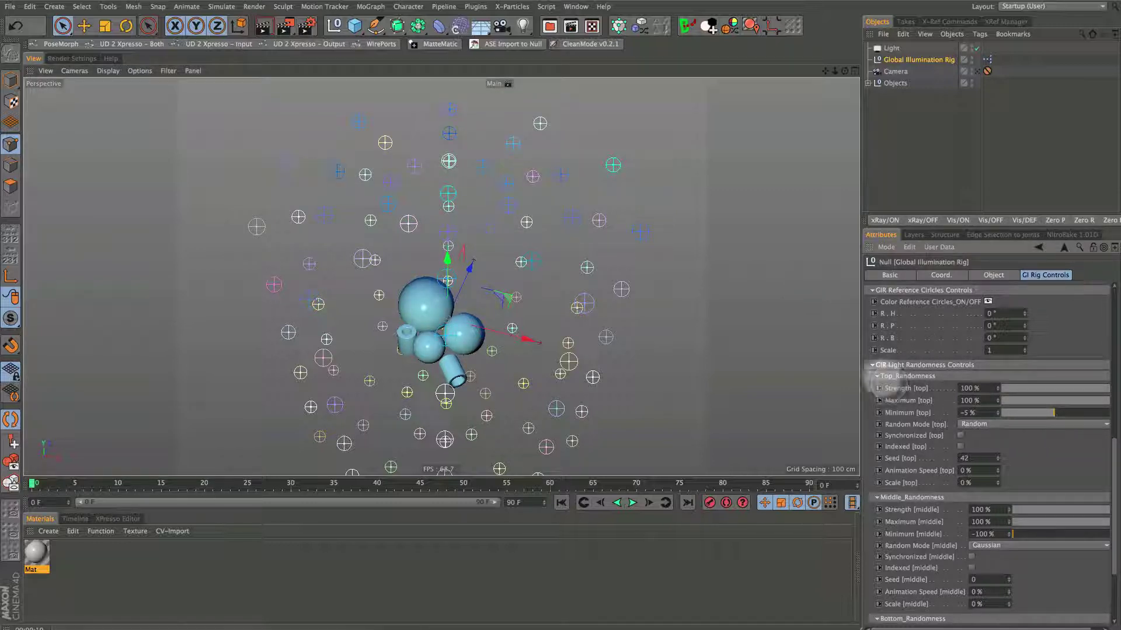
{"action": "left_click", "coordinate": [876, 376]}
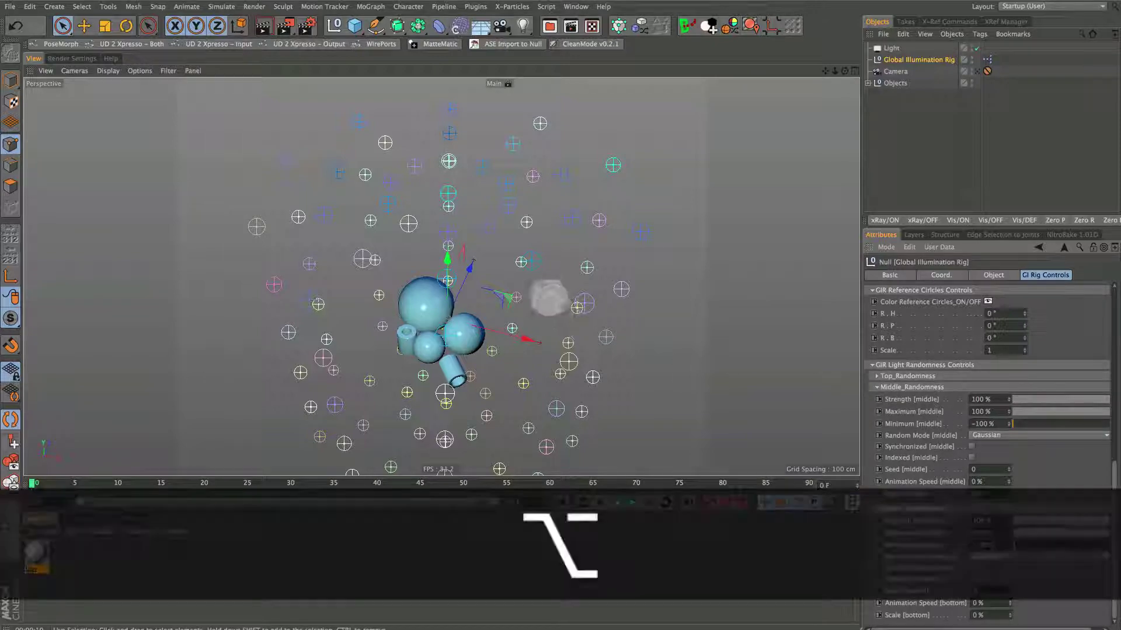
Raise the middle randomness minimum and readjust its maximum back up.
{"action": "left_click_drag", "start_coordinate": [548, 297], "coordinate": [525, 298], "text": "alt"}
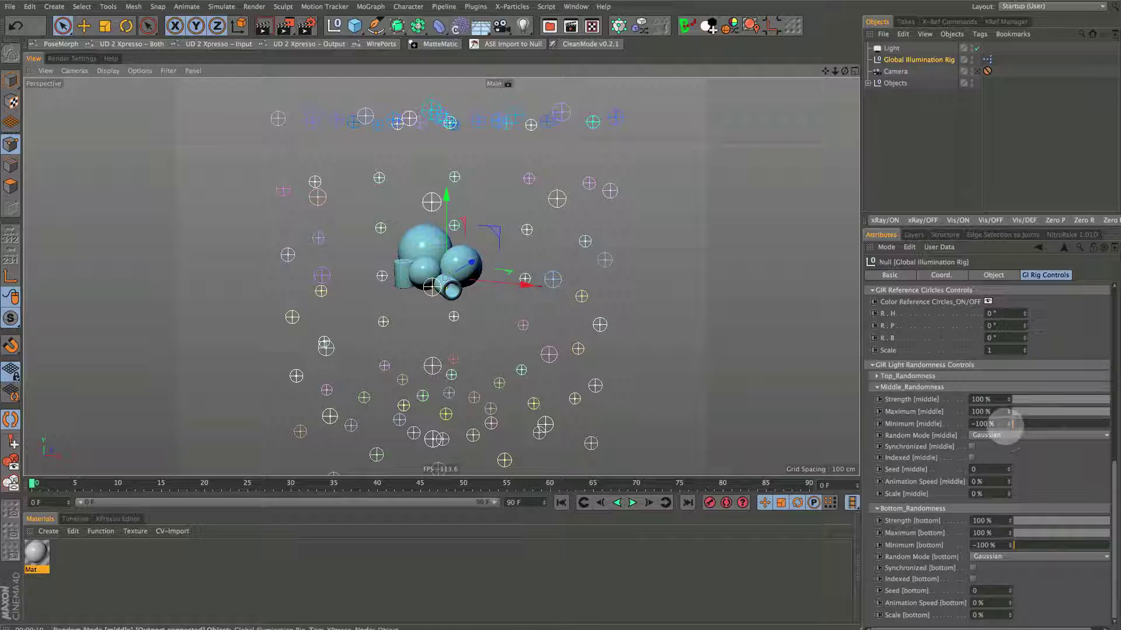
{"action": "left_click_drag", "start_coordinate": [1014, 424], "coordinate": [1060, 446]}
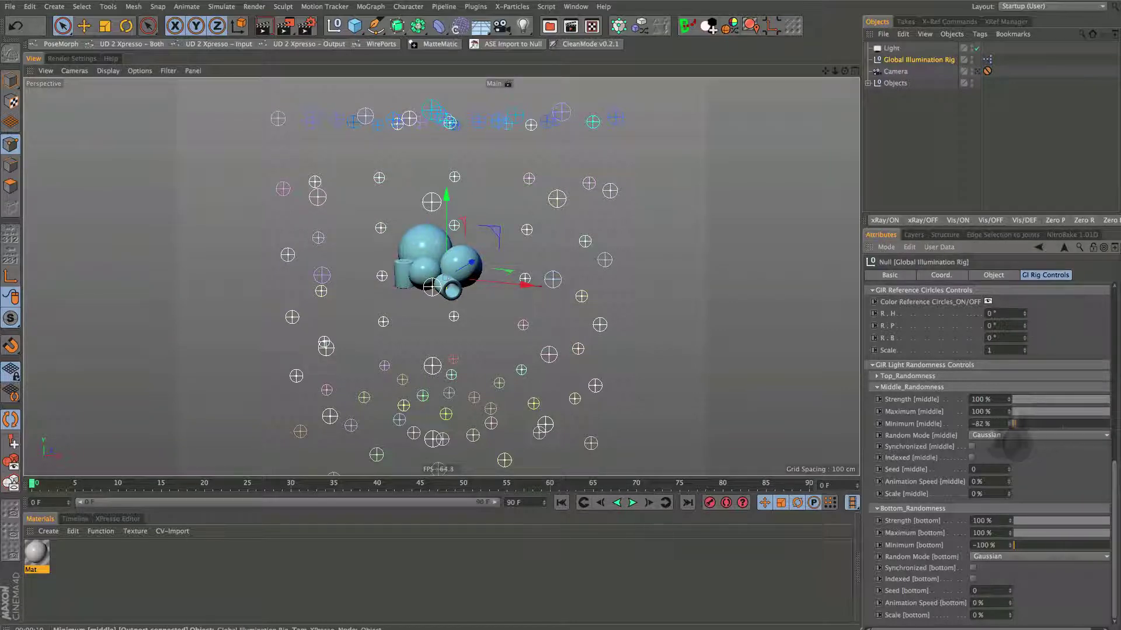
{"action": "left_click_drag", "start_coordinate": [1100, 412], "coordinate": [1050, 411]}
{"action": "left_click_drag", "start_coordinate": [1041, 411], "coordinate": [1105, 412]}
Set the middle random mode to Turbulence_animates color over time and collapse Middle_Randomness.
{"action": "left_click", "coordinate": [1015, 435]}
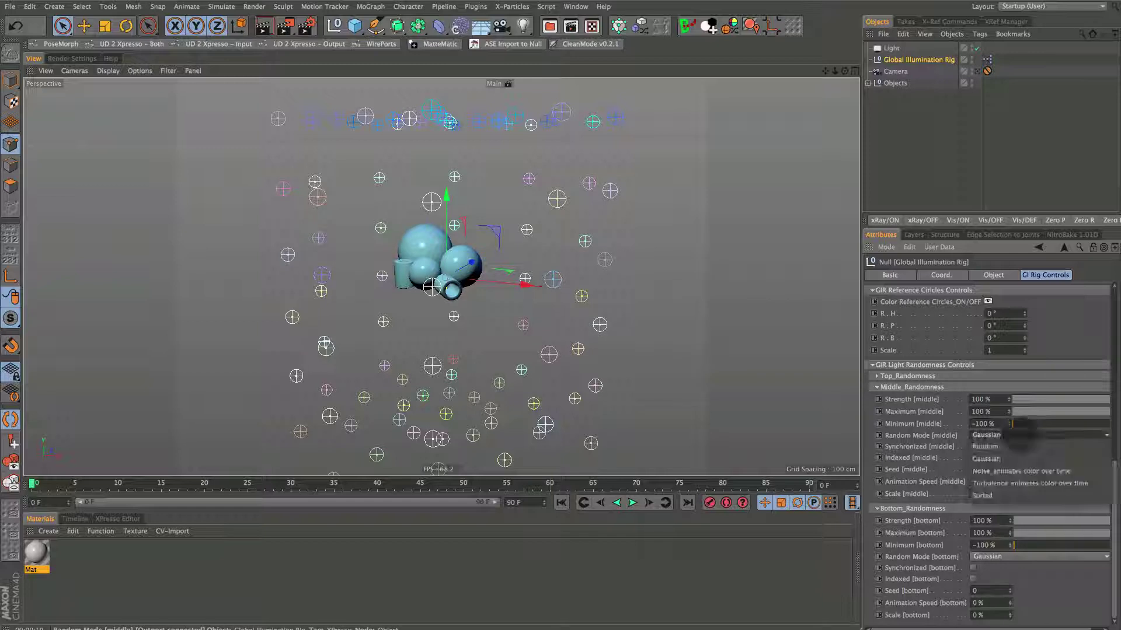
{"action": "left_click", "coordinate": [1021, 470]}
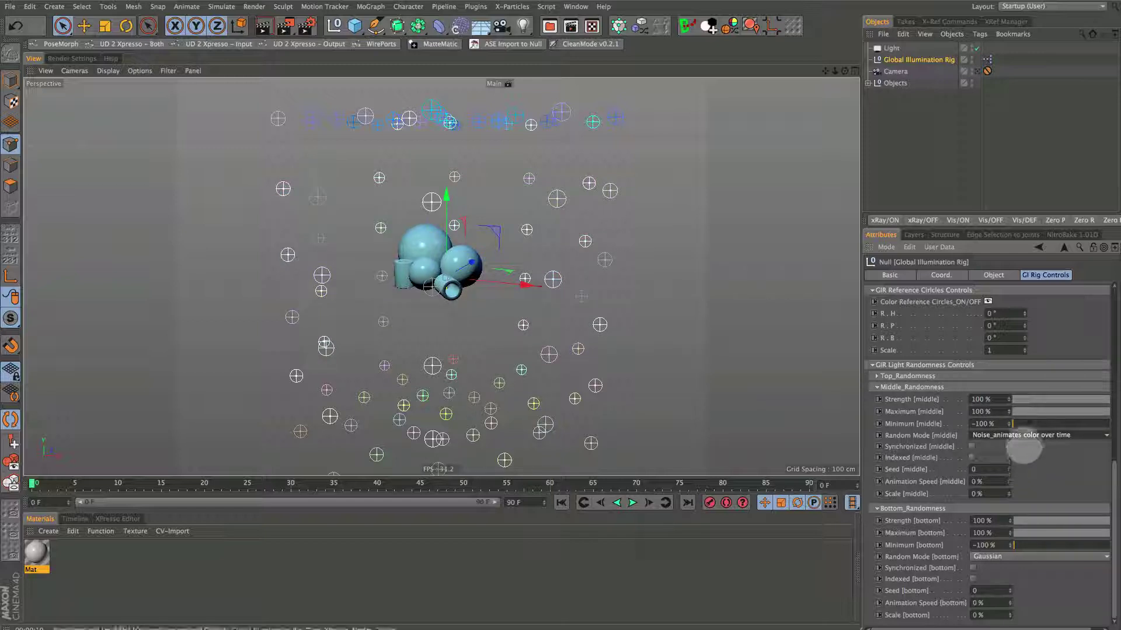
{"action": "left_click", "coordinate": [1021, 435]}
{"action": "left_click", "coordinate": [1015, 475]}
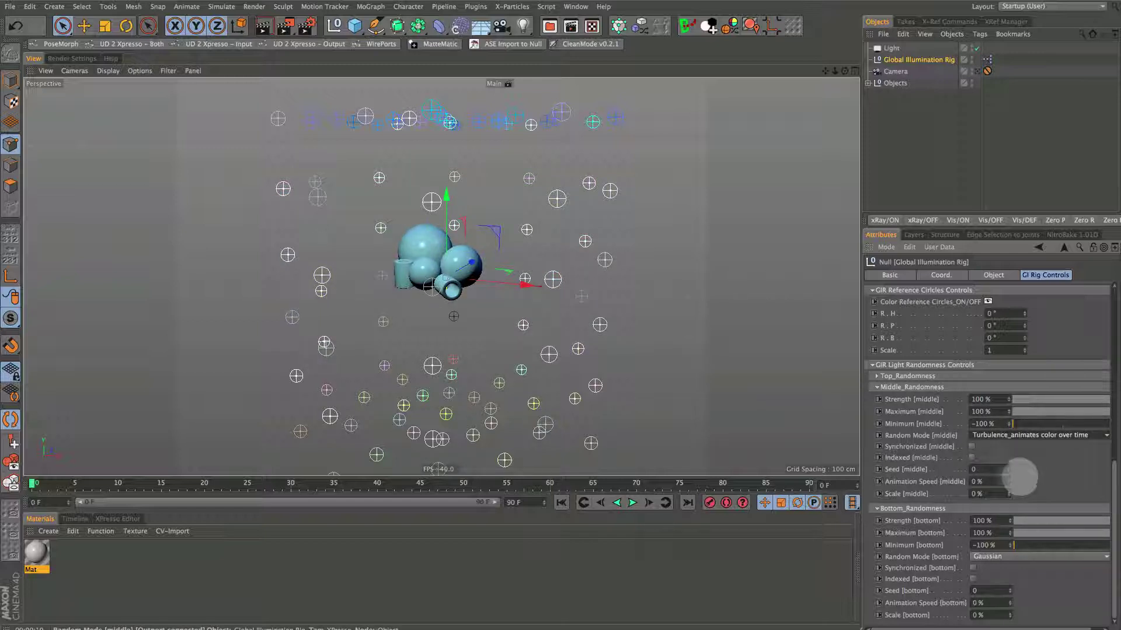
{"action": "left_click_drag", "start_coordinate": [604, 300], "coordinate": [545, 320], "text": "alt"}
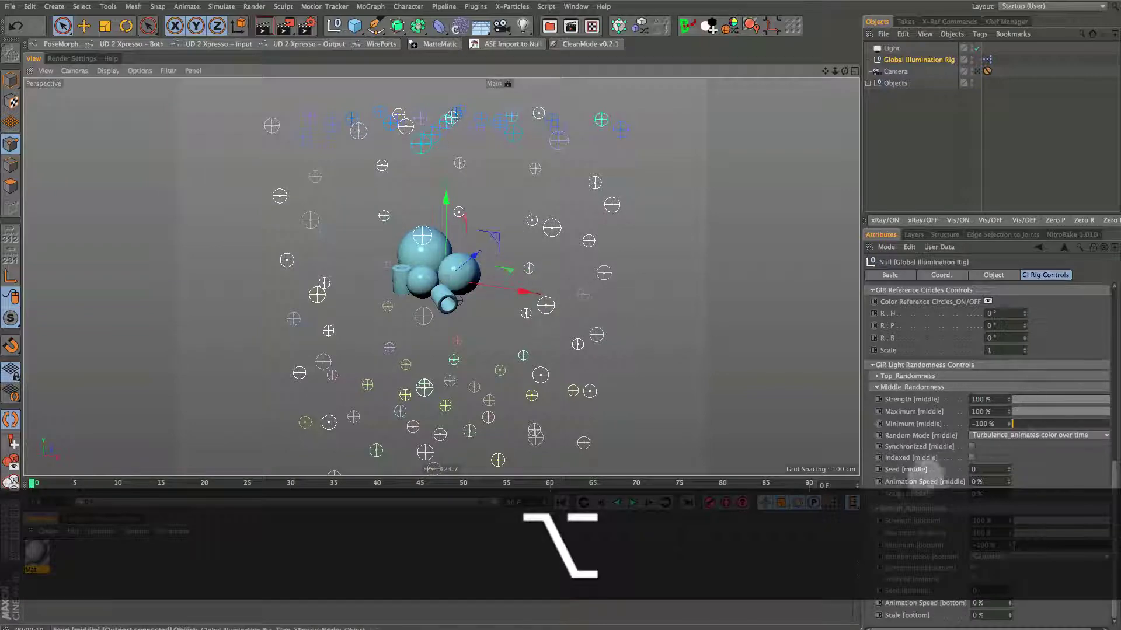
{"action": "left_click", "coordinate": [877, 387]}
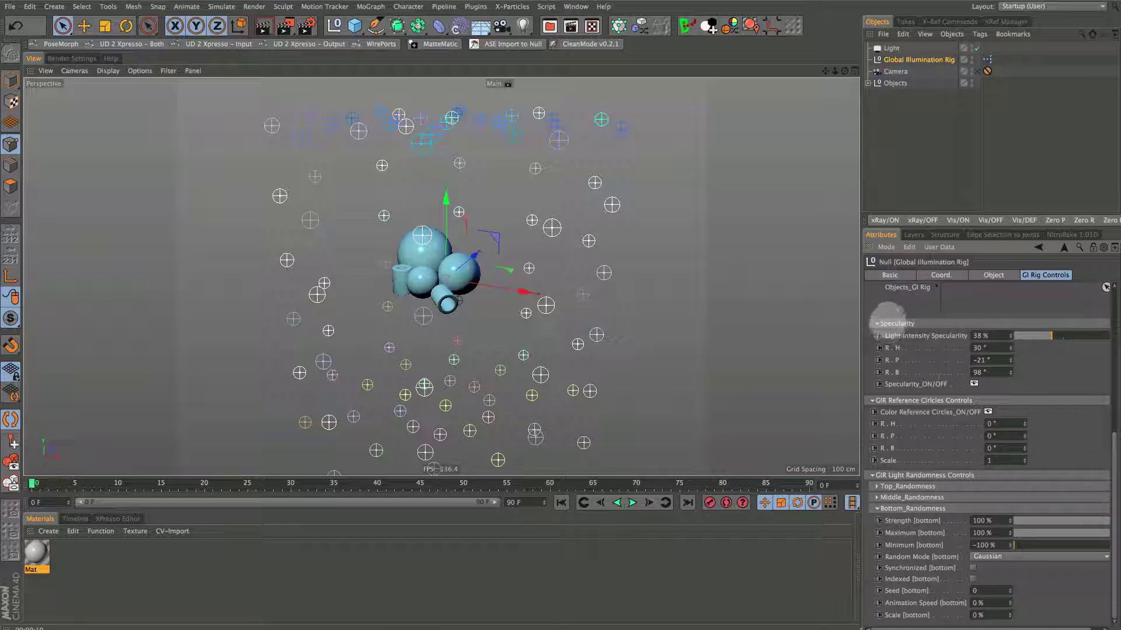
Collapse the Specularity section and the top, middle and bottom light control sections.
{"action": "left_click", "coordinate": [877, 323]}
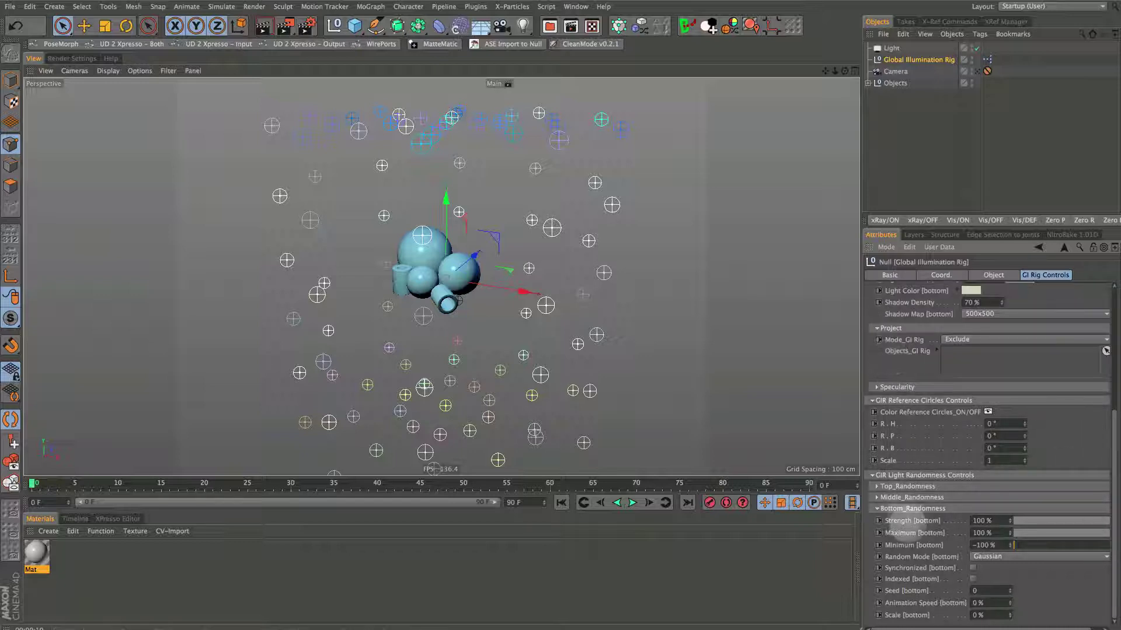
{"action": "scroll", "coordinate": [893, 518], "scroll_direction": "up", "scroll_amount": 5}
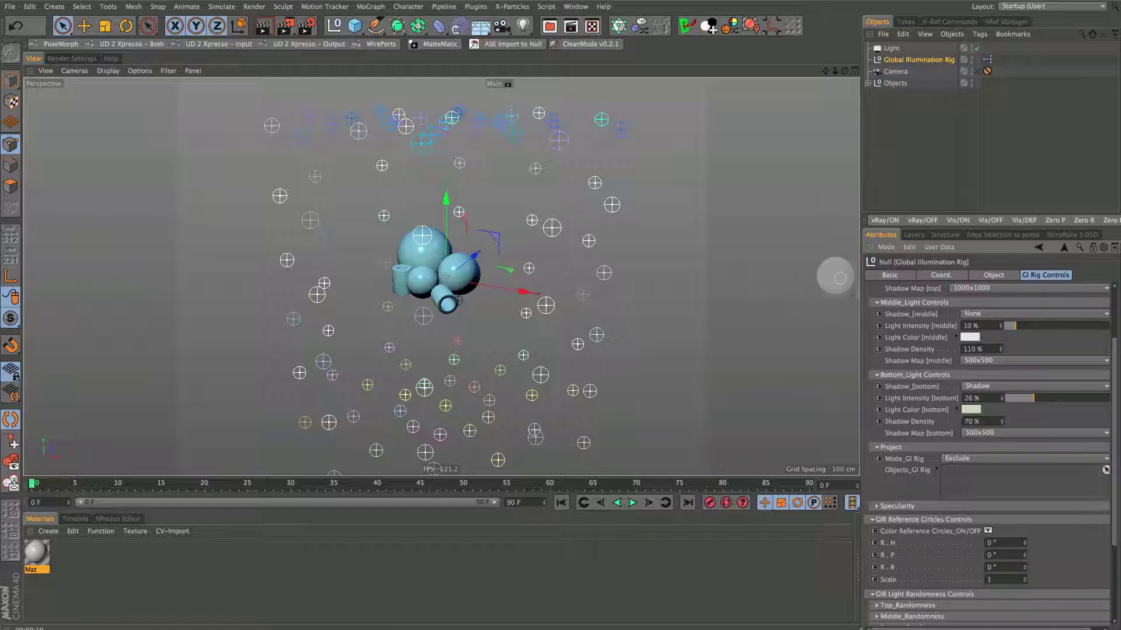
{"action": "left_click", "coordinate": [877, 302]}
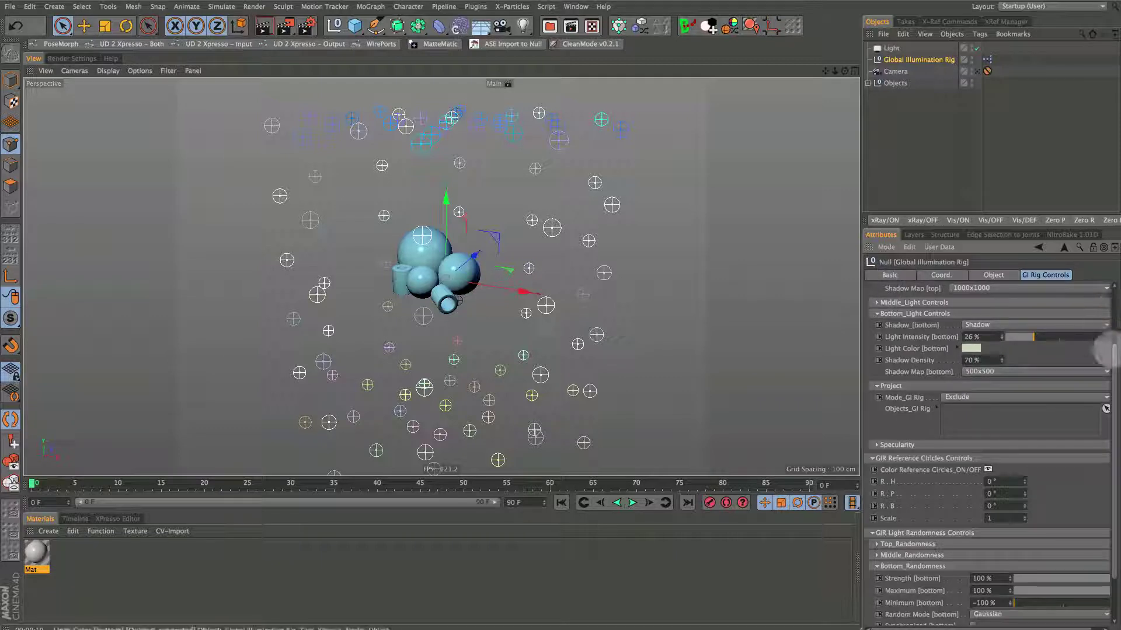
{"action": "scroll", "coordinate": [1105, 349], "scroll_direction": "up", "scroll_amount": 3}
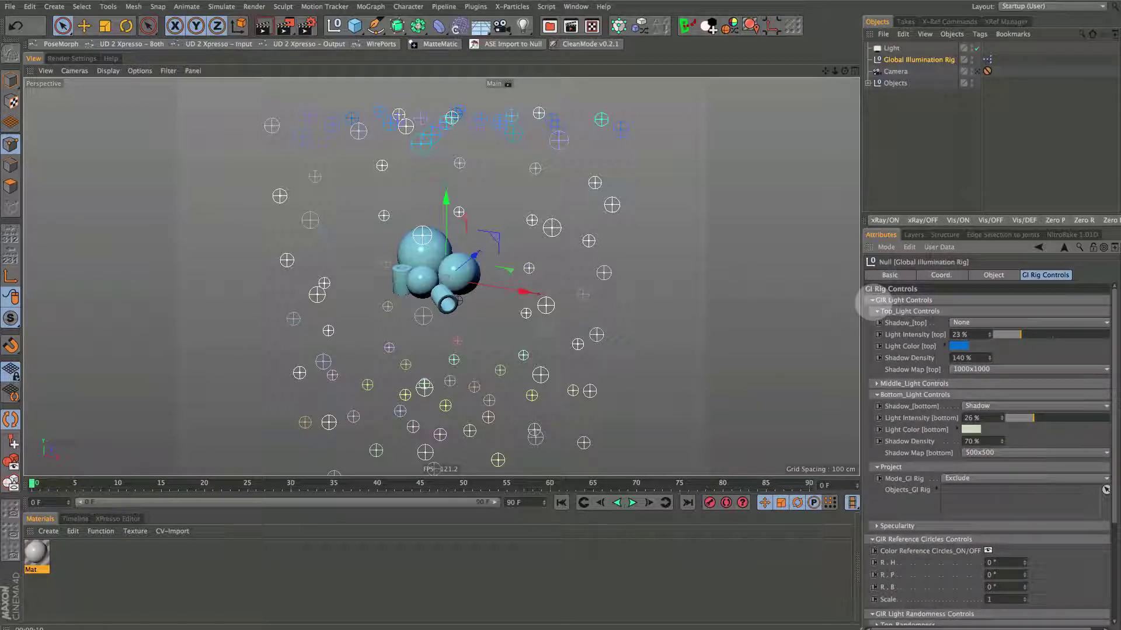
{"action": "left_click", "coordinate": [877, 312]}
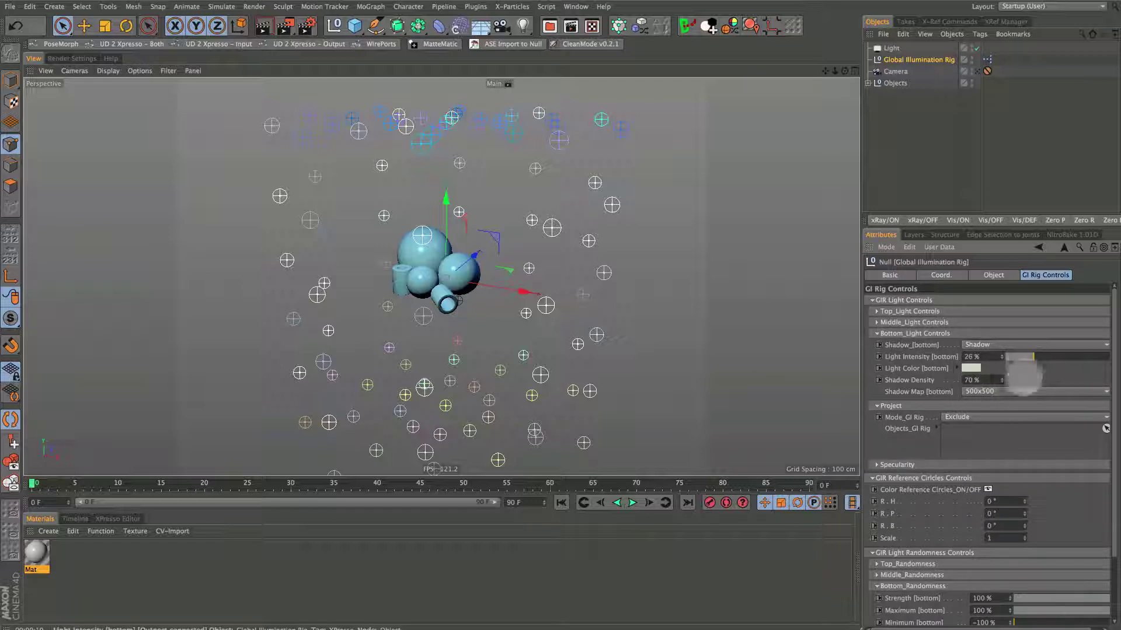
{"action": "left_click", "coordinate": [877, 333]}
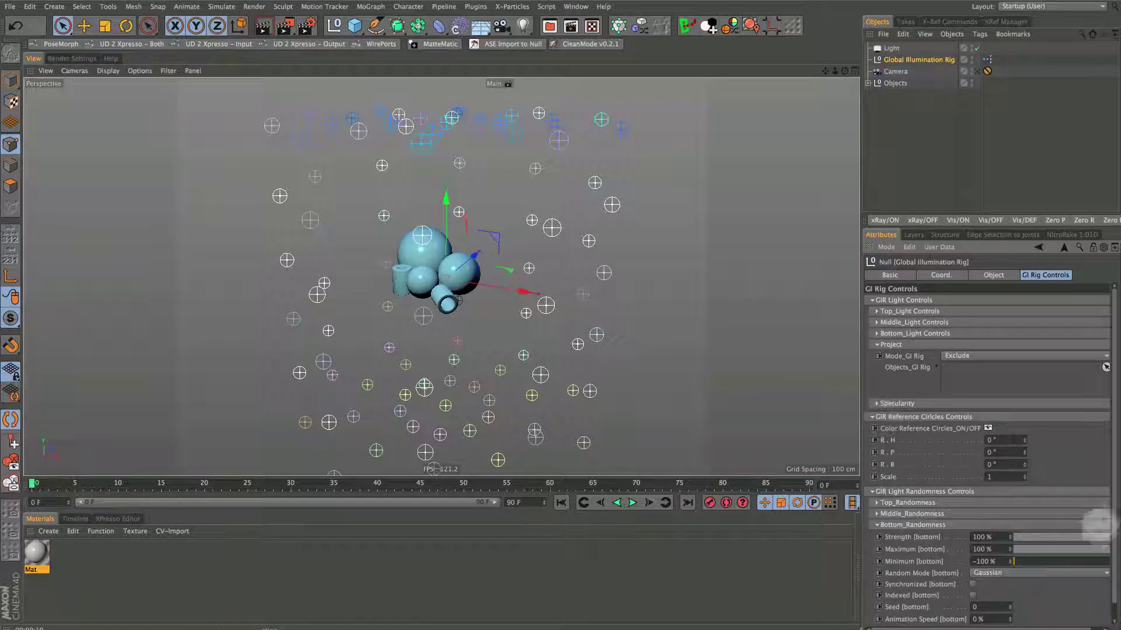
{"action": "scroll", "coordinate": [1100, 487], "scroll_direction": "down", "scroll_amount": 1}
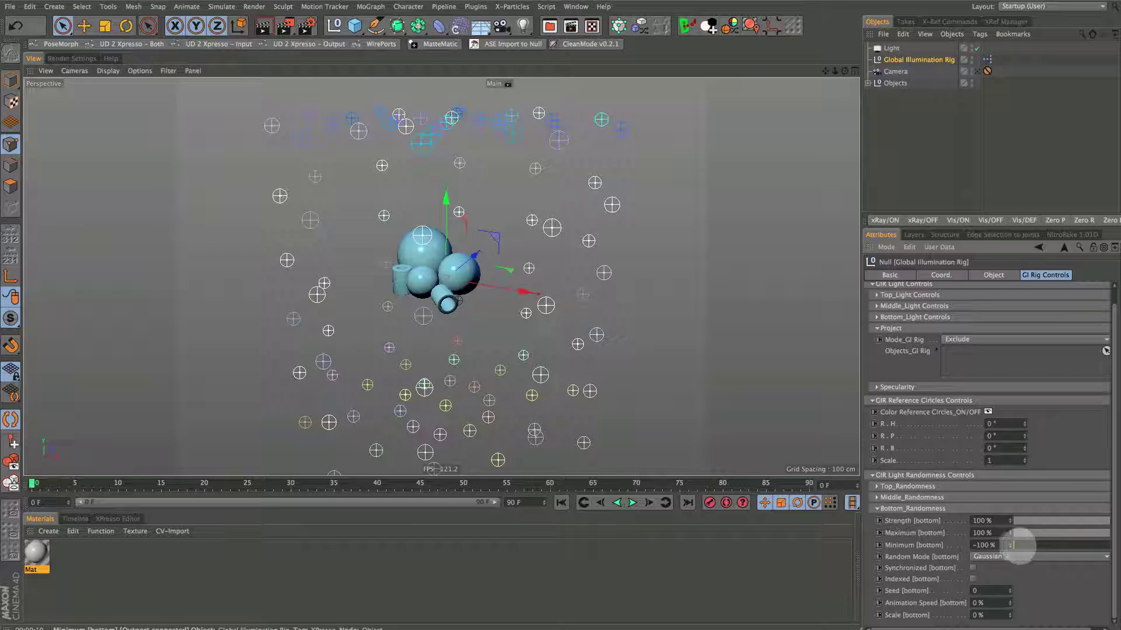
Adjust the bottom randomness minimum, lower its strength to 87%, then collapse the randomness groups.
{"action": "left_click_drag", "start_coordinate": [656, 405], "coordinate": [489, 359], "text": "alt"}
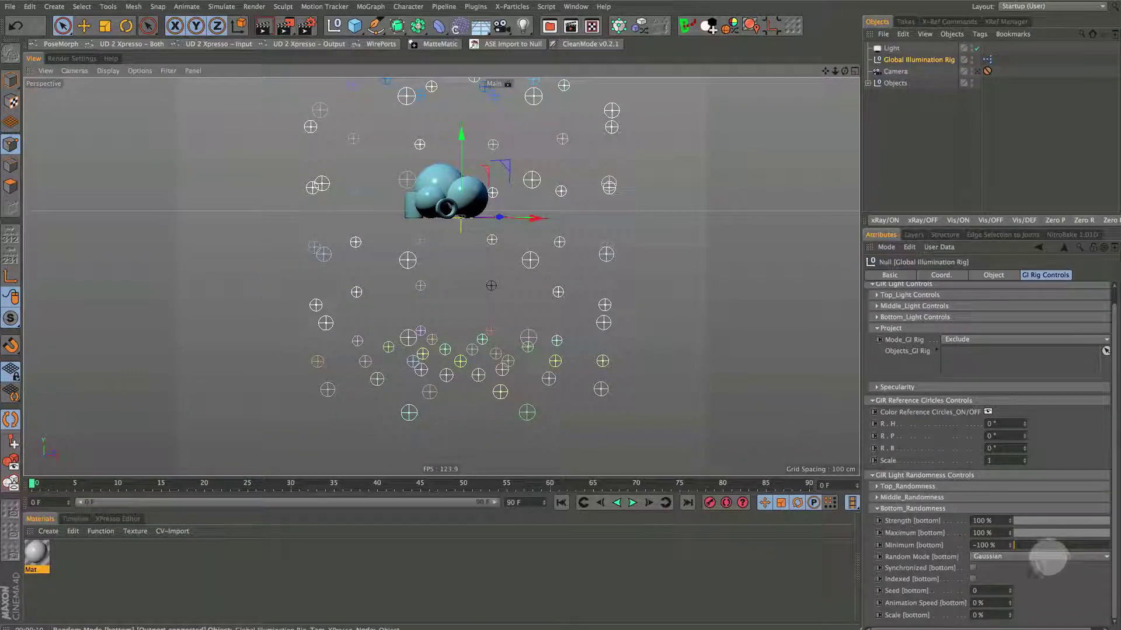
{"action": "left_click_drag", "start_coordinate": [1016, 545], "coordinate": [1054, 546]}
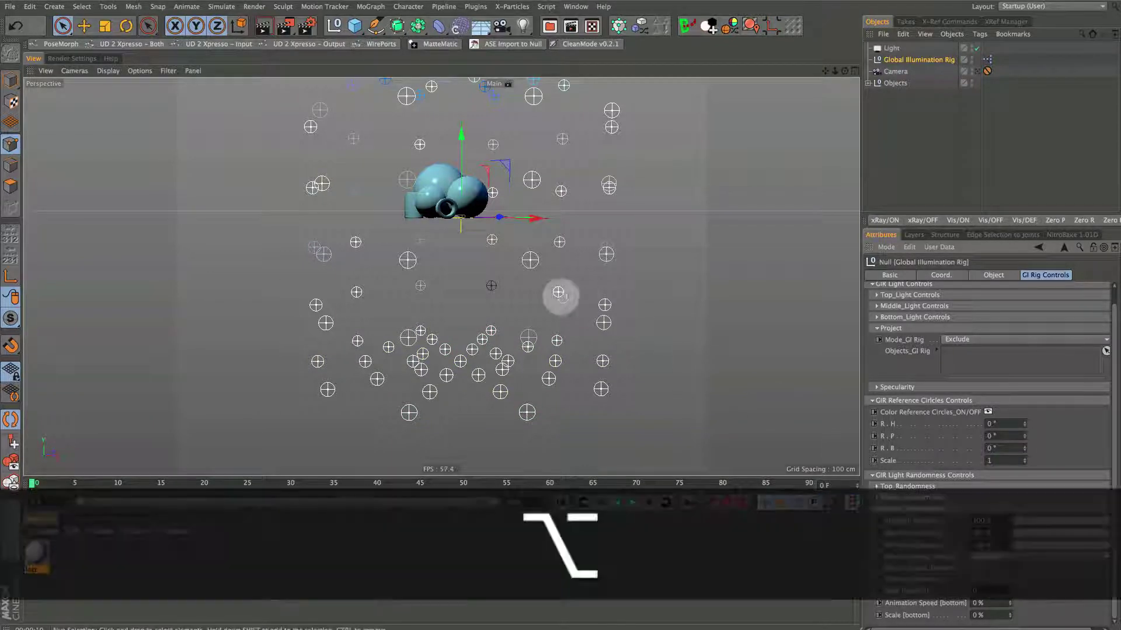
{"action": "left_click_drag", "start_coordinate": [560, 295], "coordinate": [502, 348], "text": "alt"}
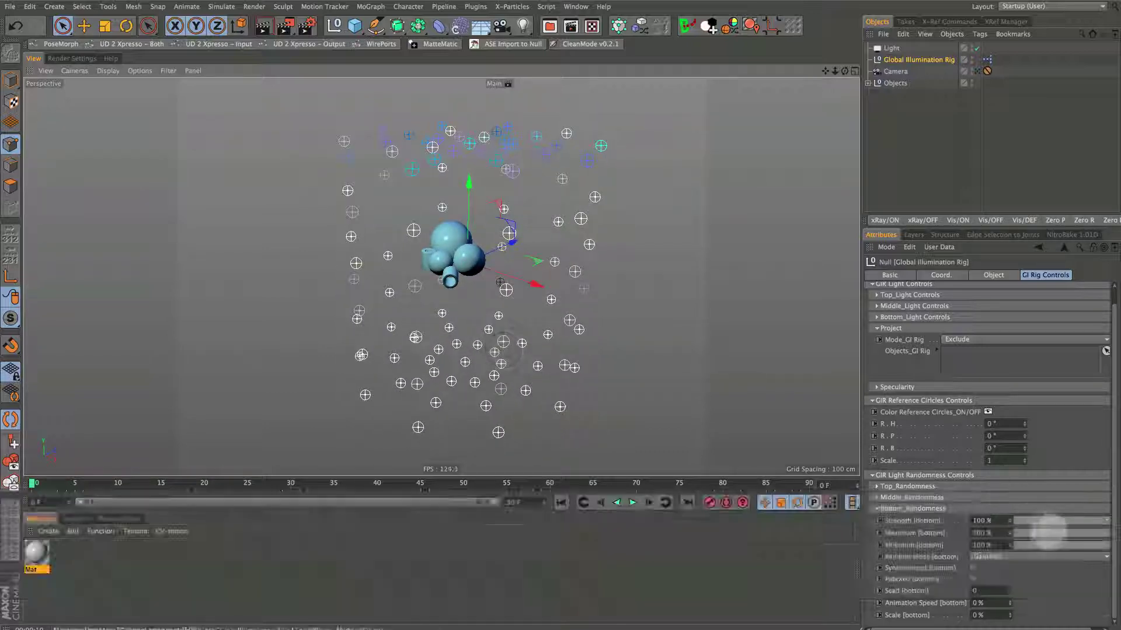
{"action": "left_click_drag", "start_coordinate": [1092, 545], "coordinate": [984, 544]}
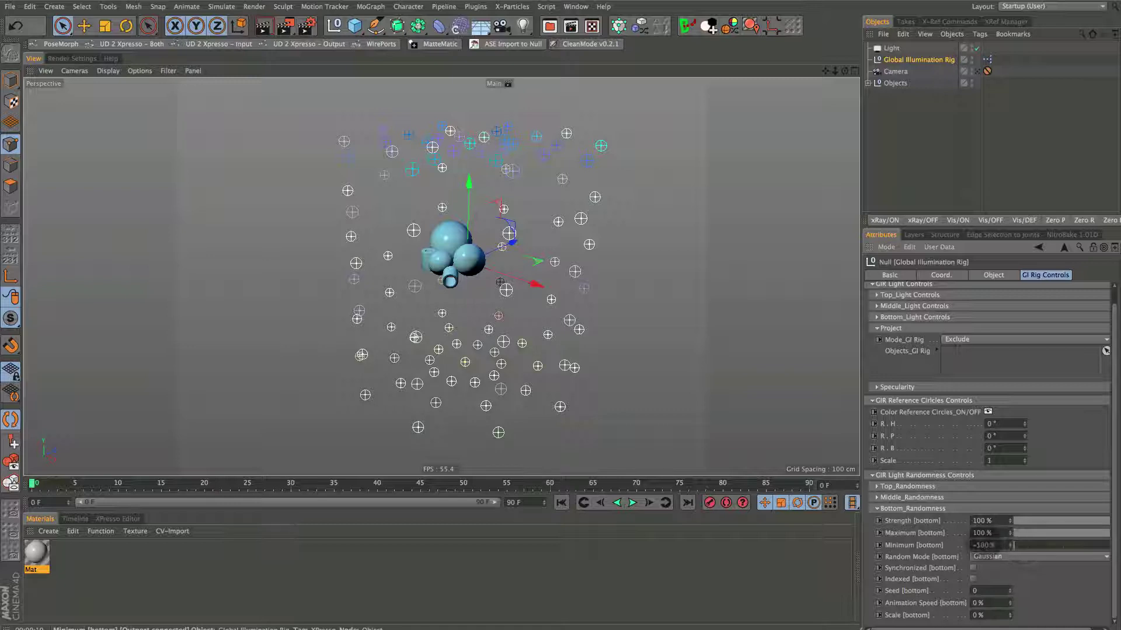
{"action": "mouse_move", "coordinate": [1065, 520]}
{"action": "left_mouse_down"}
{"action": "mouse_move", "coordinate": [1027, 519]}
{"action": "mouse_move", "coordinate": [1077, 520]}
{"action": "left_mouse_up"}
{"action": "left_click", "coordinate": [876, 508]}
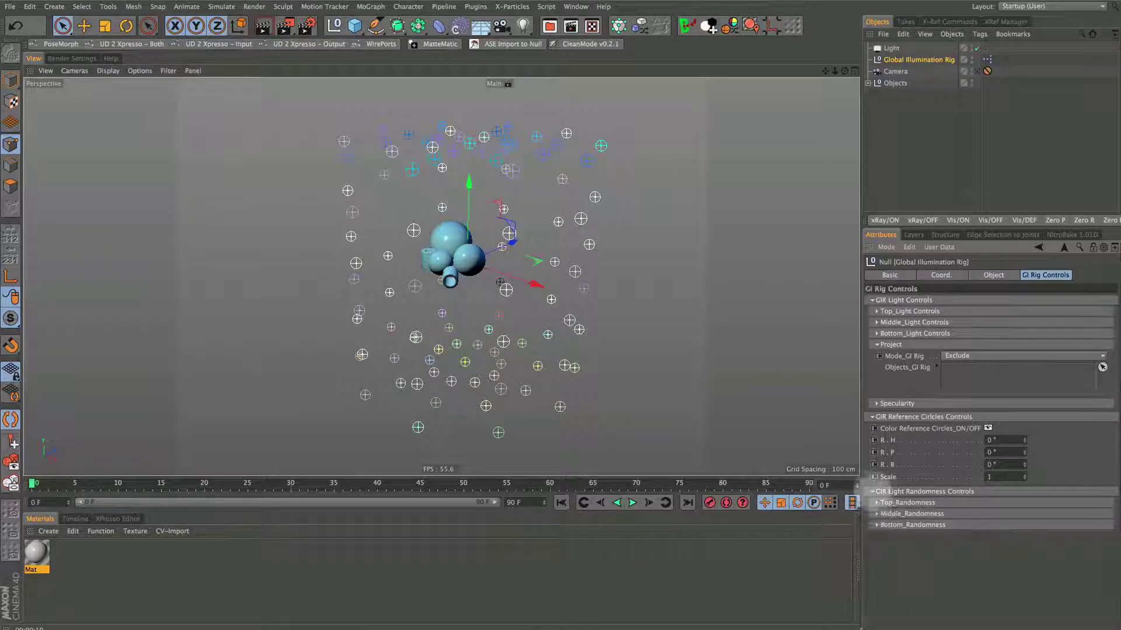
{"action": "left_click", "coordinate": [872, 491]}
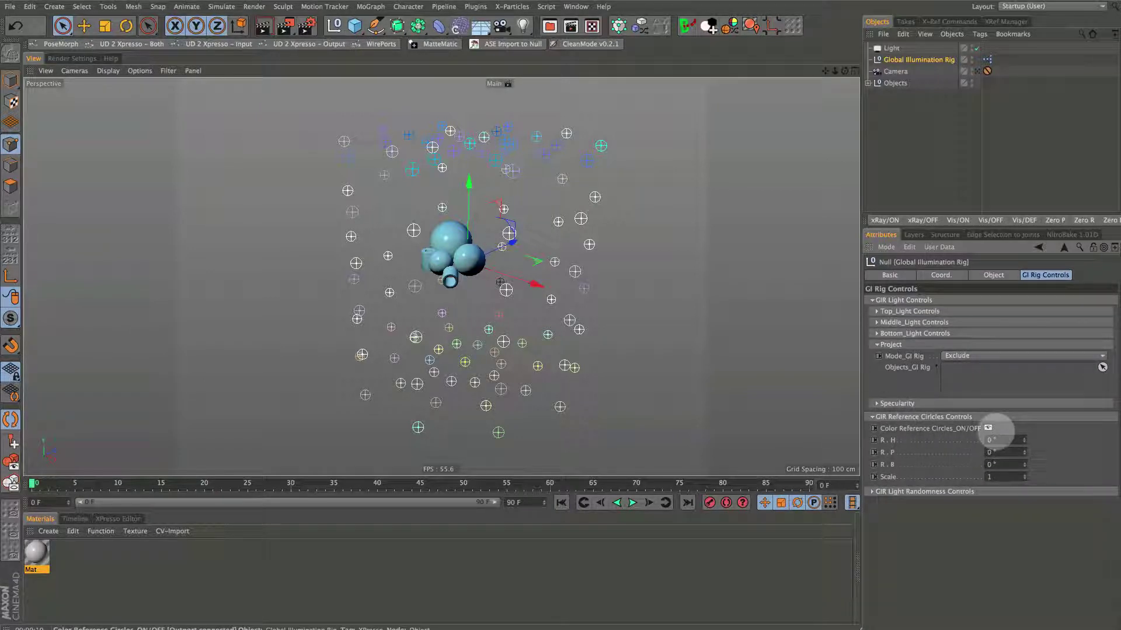
Hide the colour reference circles and set the top light's shadow to None.
{"action": "left_click_drag", "start_coordinate": [576, 323], "coordinate": [583, 321], "text": "alt"}
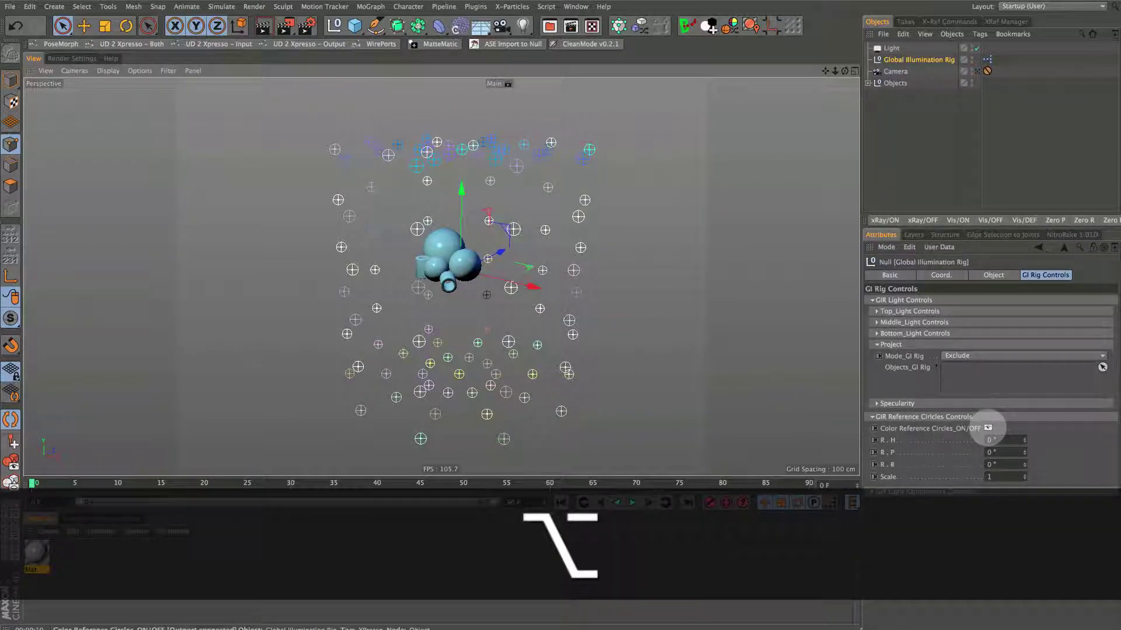
{"action": "left_click", "coordinate": [988, 428]}
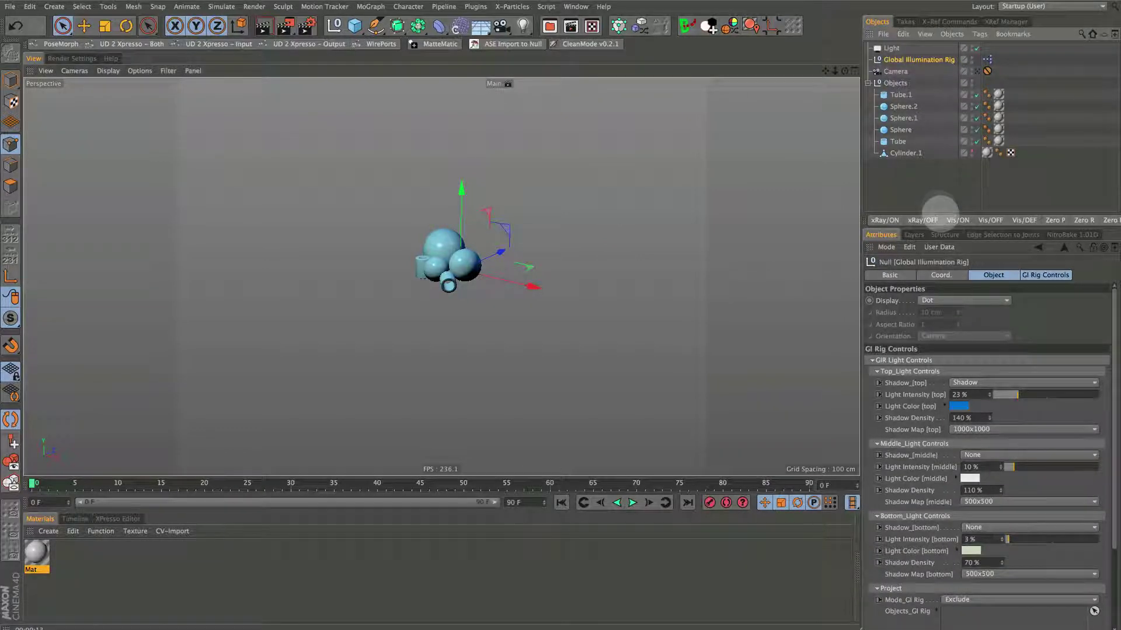
{"action": "left_click_drag", "start_coordinate": [937, 211], "coordinate": [937, 177]}
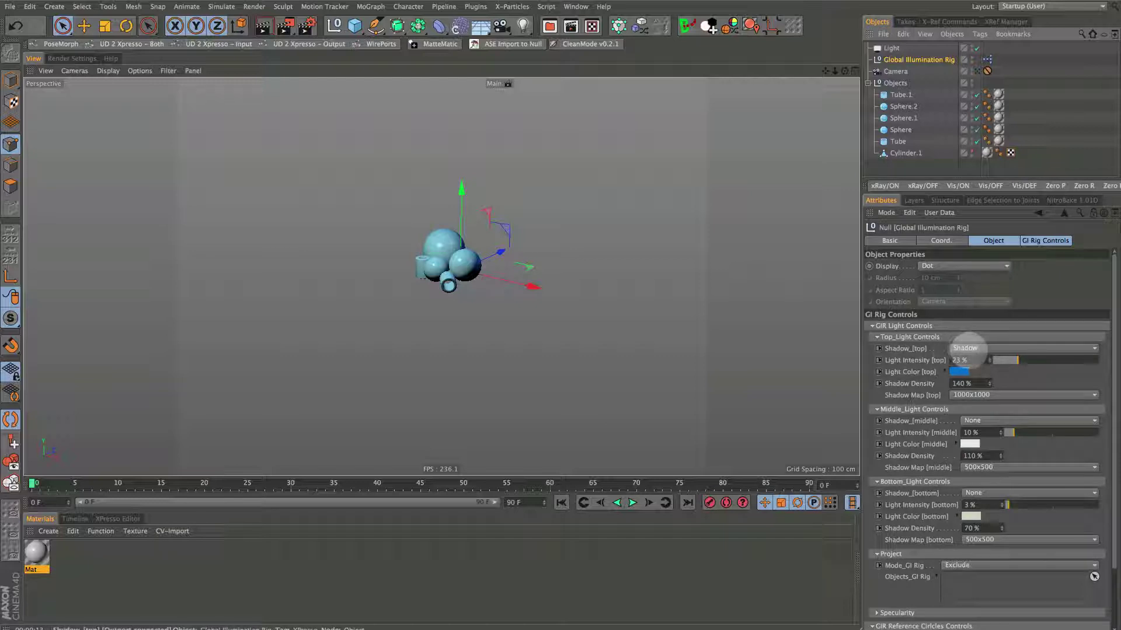
{"action": "left_click", "coordinate": [966, 348]}
{"action": "left_click", "coordinate": [963, 340]}
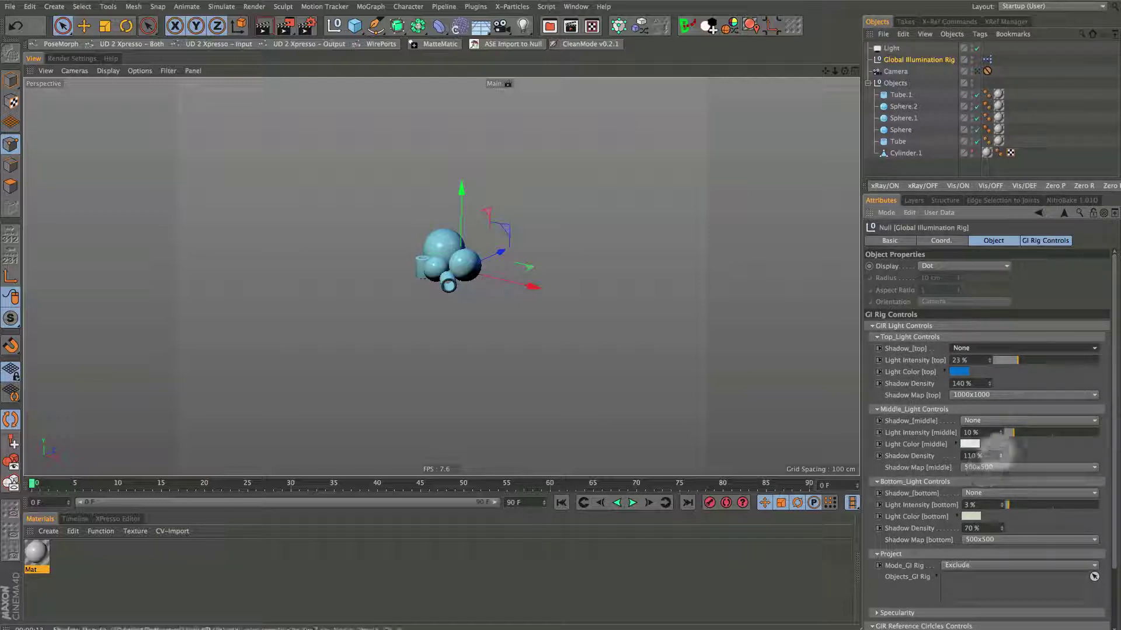
Switch the middle light's shadow on briefly, then return it to None.
{"action": "left_click", "coordinate": [990, 420]}
{"action": "left_click", "coordinate": [991, 430]}
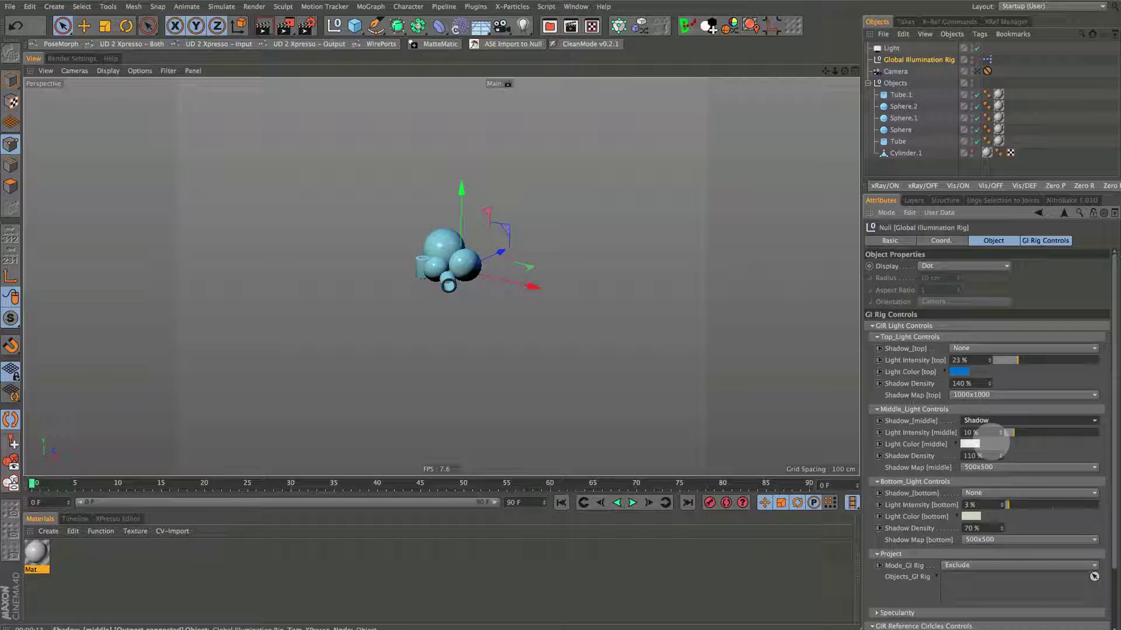
{"action": "left_click", "coordinate": [986, 421]}
{"action": "left_click", "coordinate": [986, 407]}
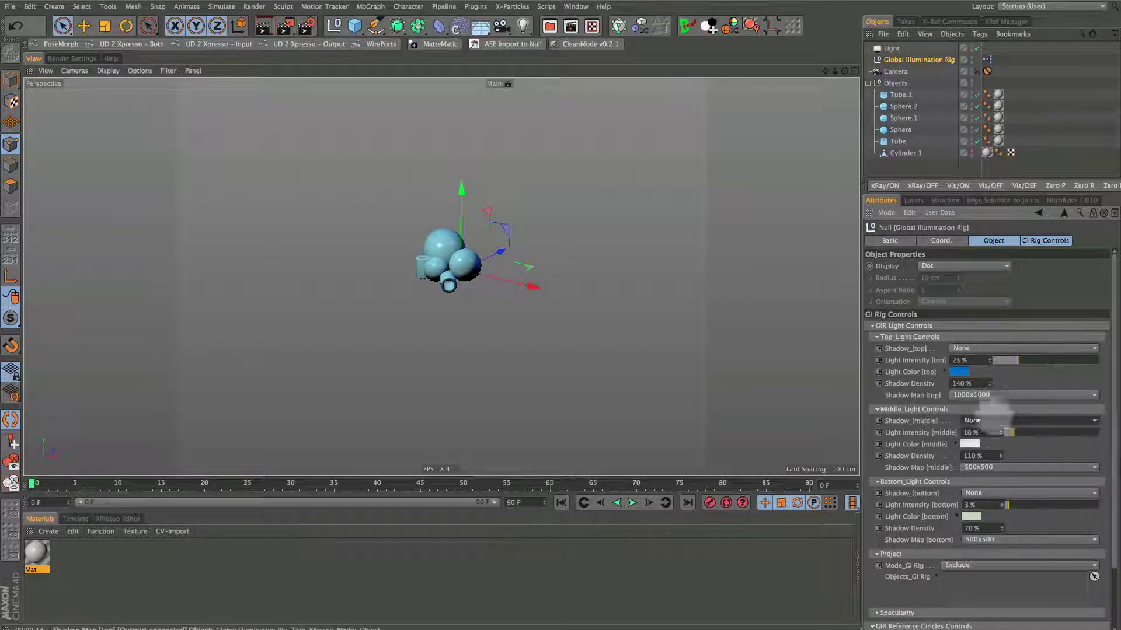
Keep the middle shadow map at 500x500 and switch the viewport to the scene camera.
{"action": "left_click", "coordinate": [996, 467]}
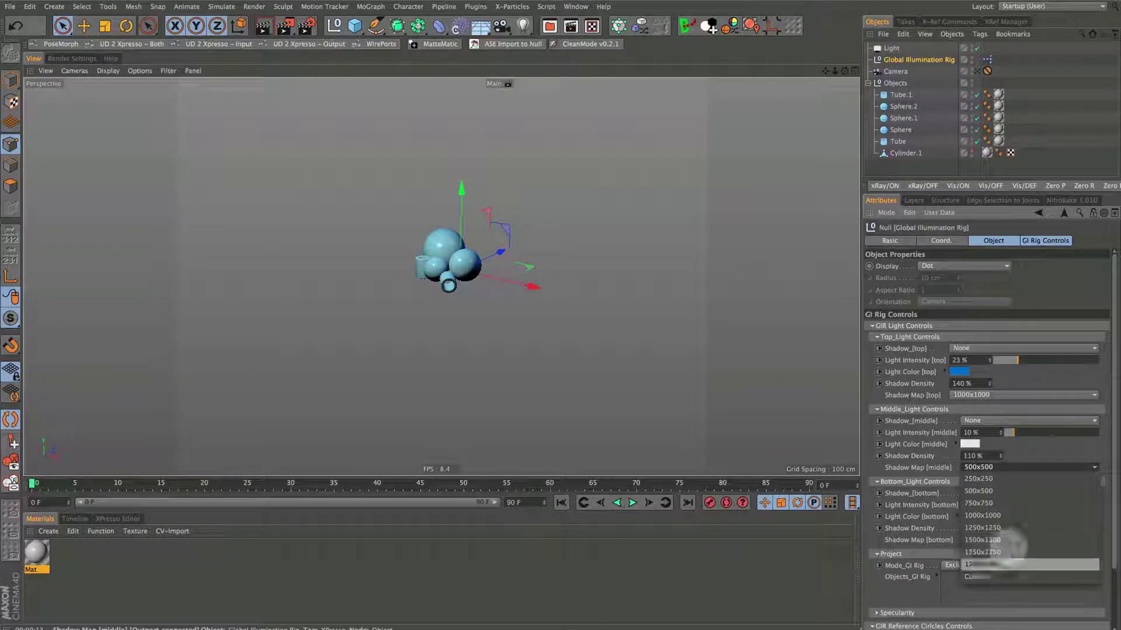
{"action": "left_click", "coordinate": [1074, 445]}
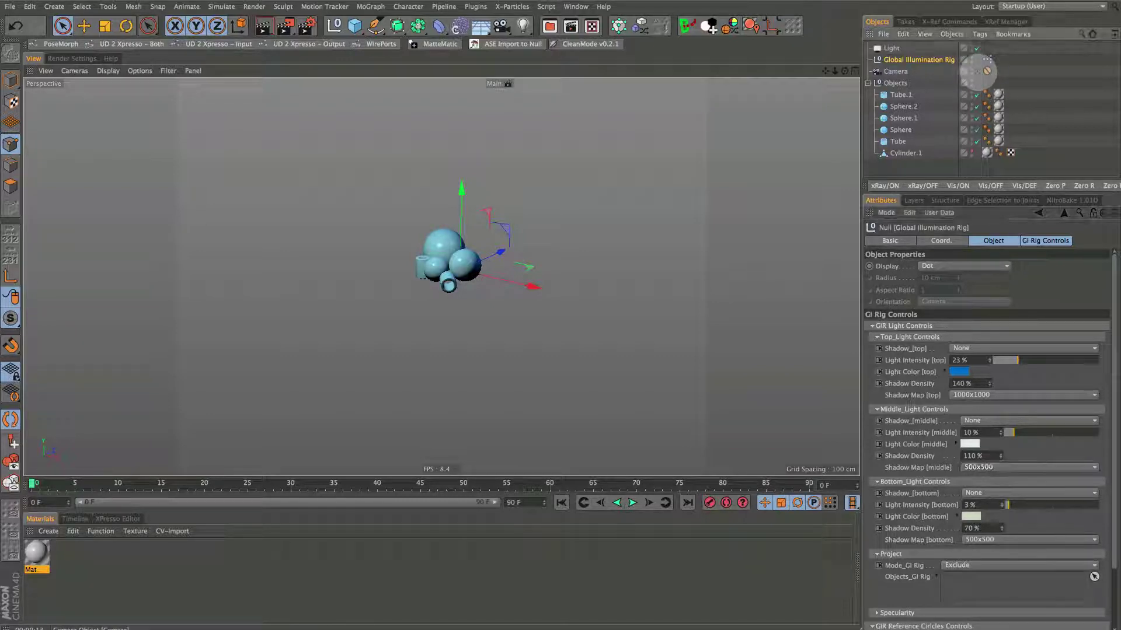
{"action": "left_click", "coordinate": [978, 71]}
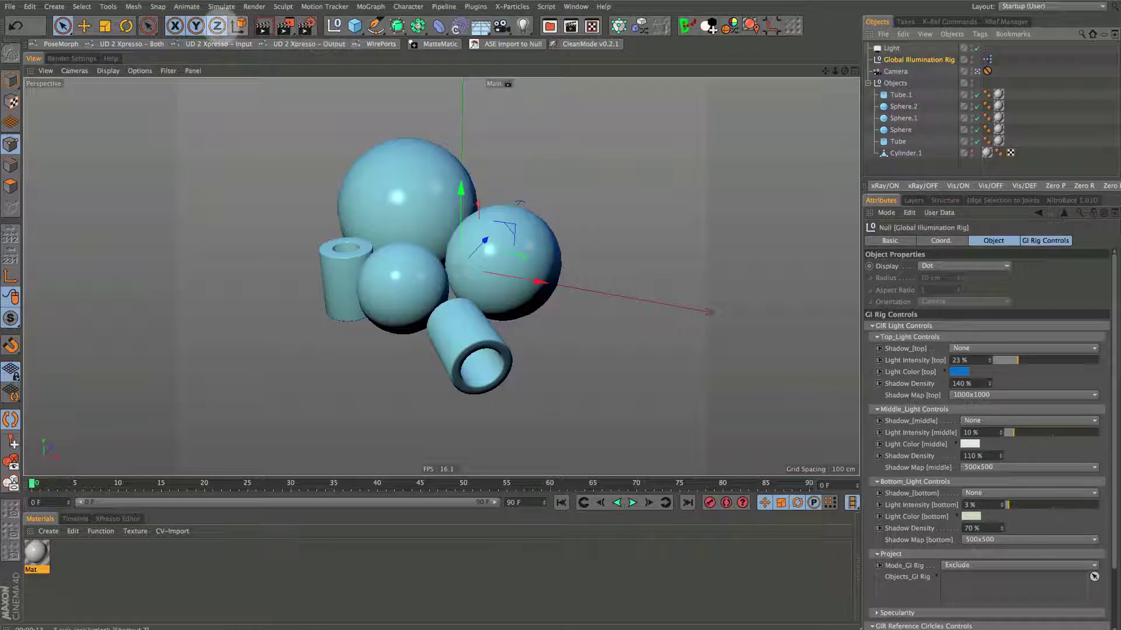
Render the camera view, then set the top light's shadow back to Shadow.
{"action": "left_click", "coordinate": [263, 25]}
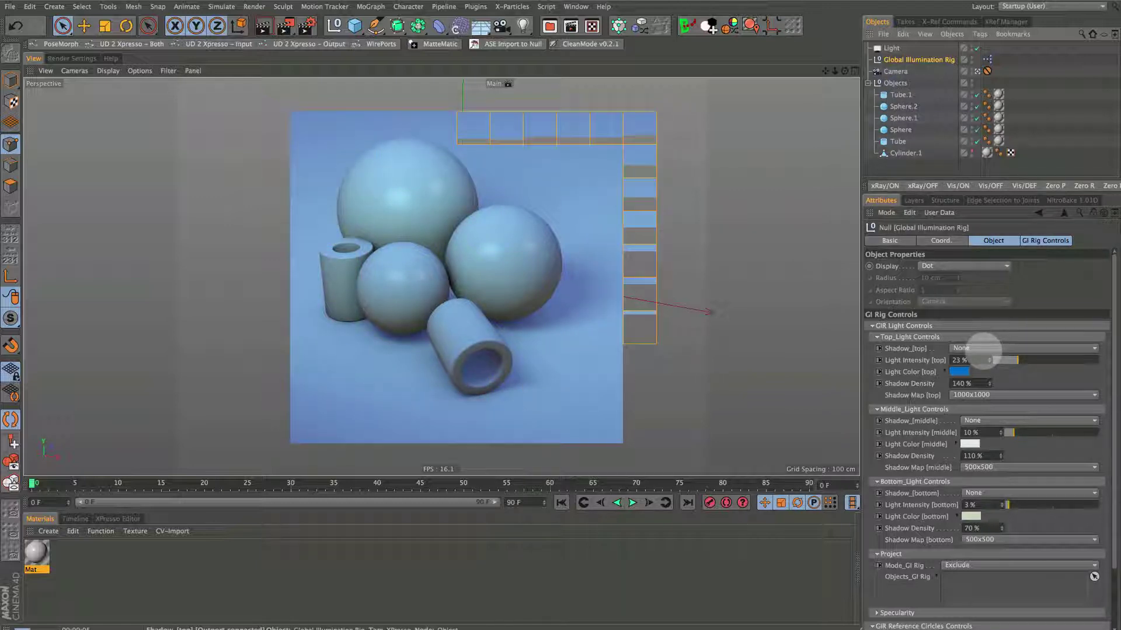
{"action": "left_click", "coordinate": [984, 348]}
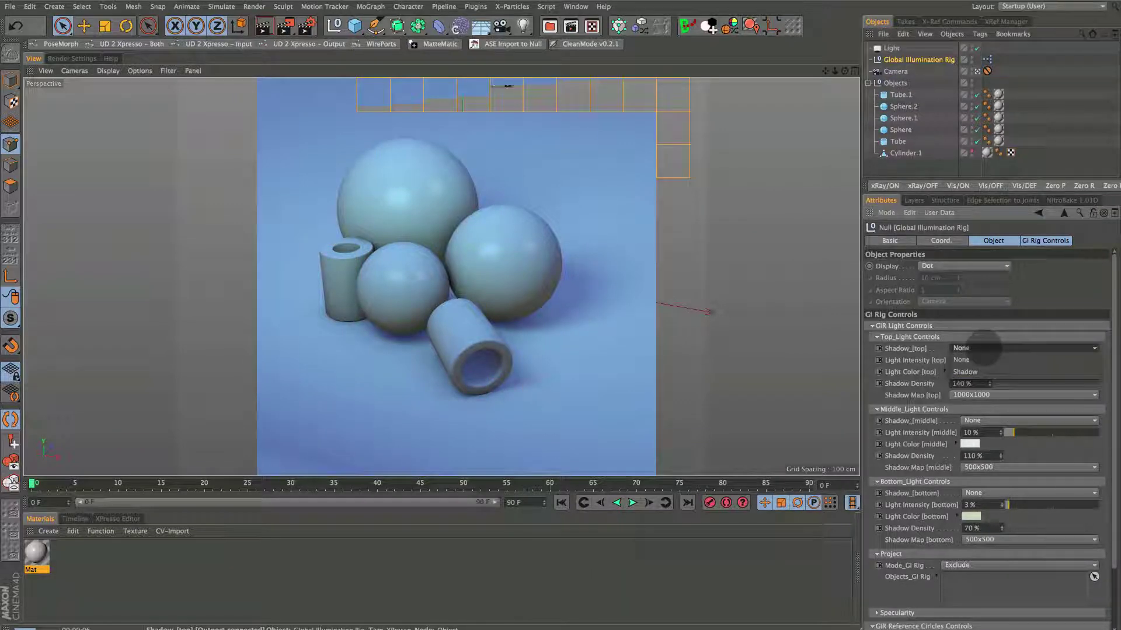
{"action": "left_click", "coordinate": [965, 372]}
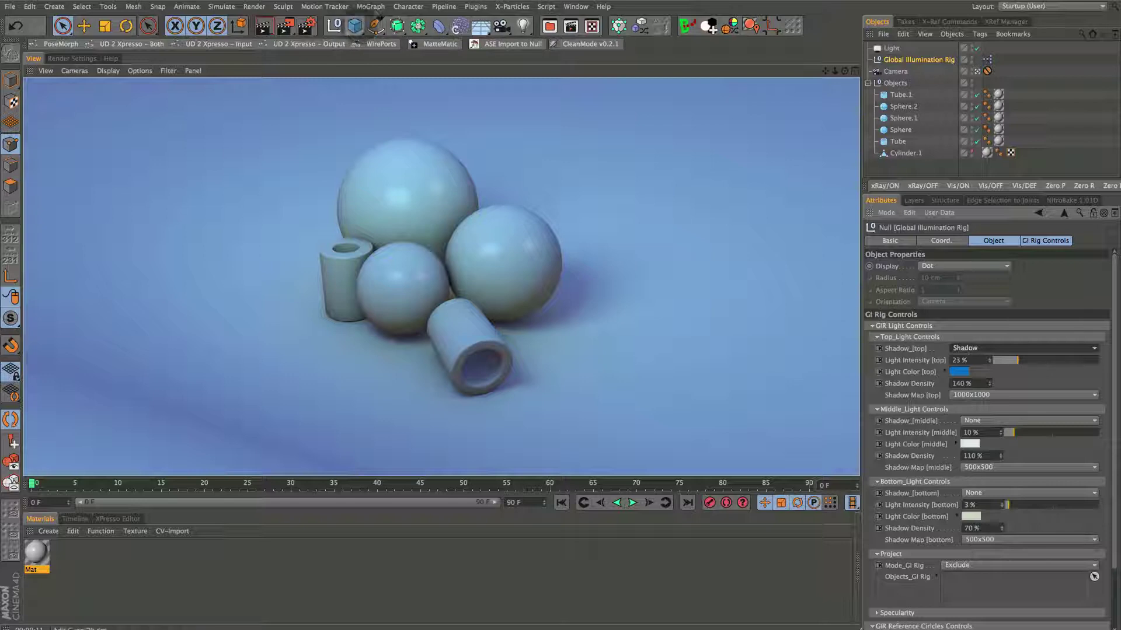
Add a Cylinder floor with 3500 cm radius, 1500 cm height and a 750 cm cap fillet.
{"action": "left_click_drag", "start_coordinate": [355, 26], "coordinate": [601, 43]}
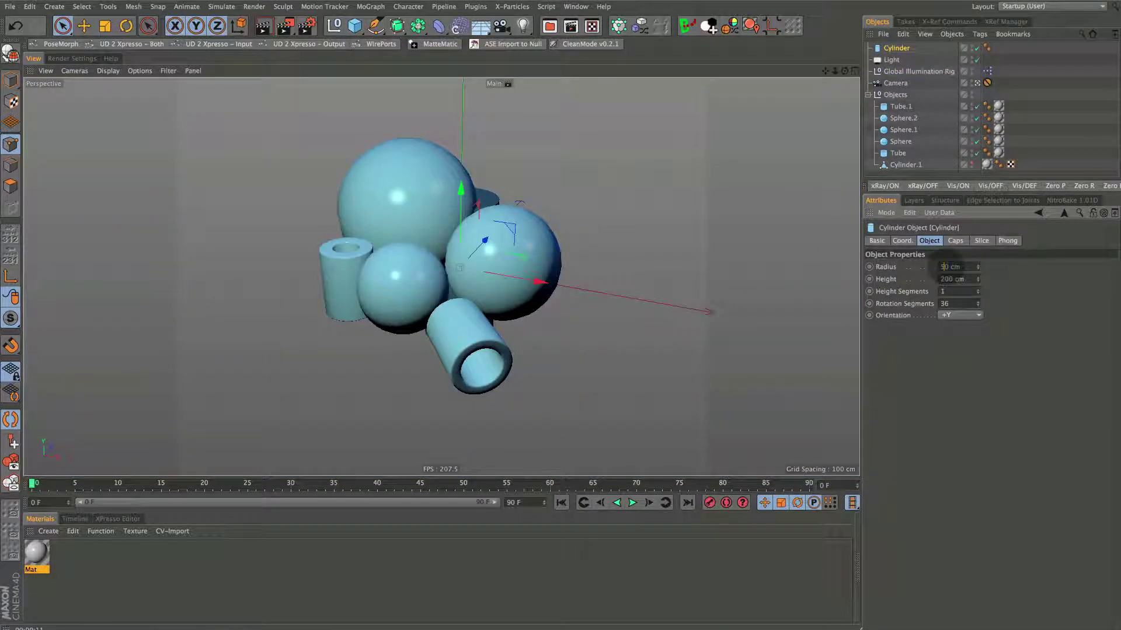
{"action": "type", "text": "35"}
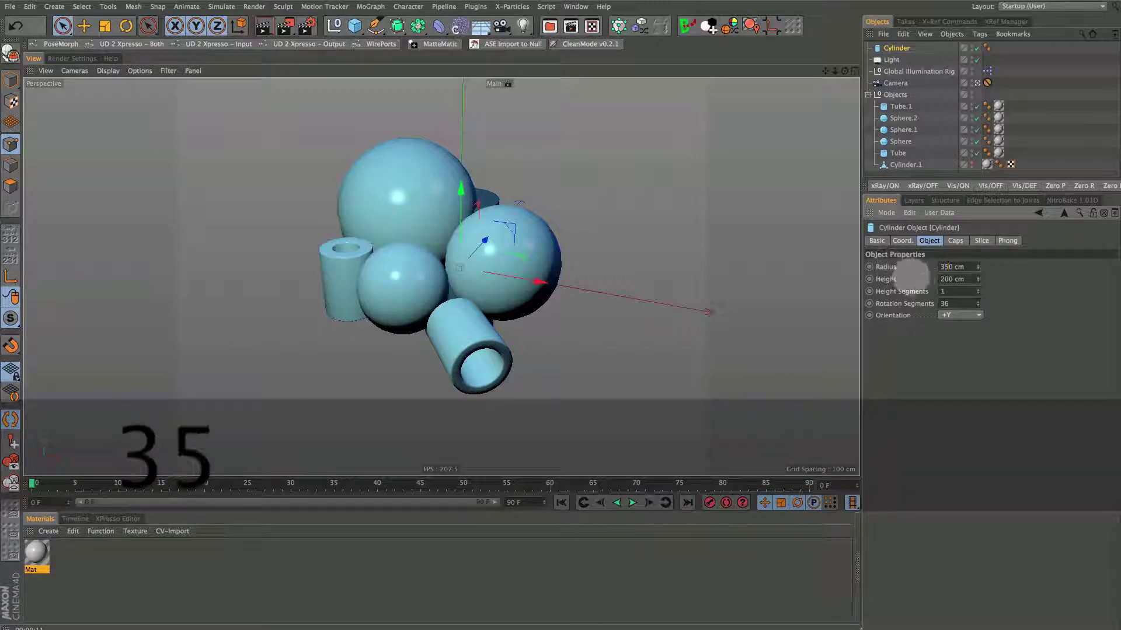
{"action": "type", "text": "0"}
{"action": "key", "text": "Return"}
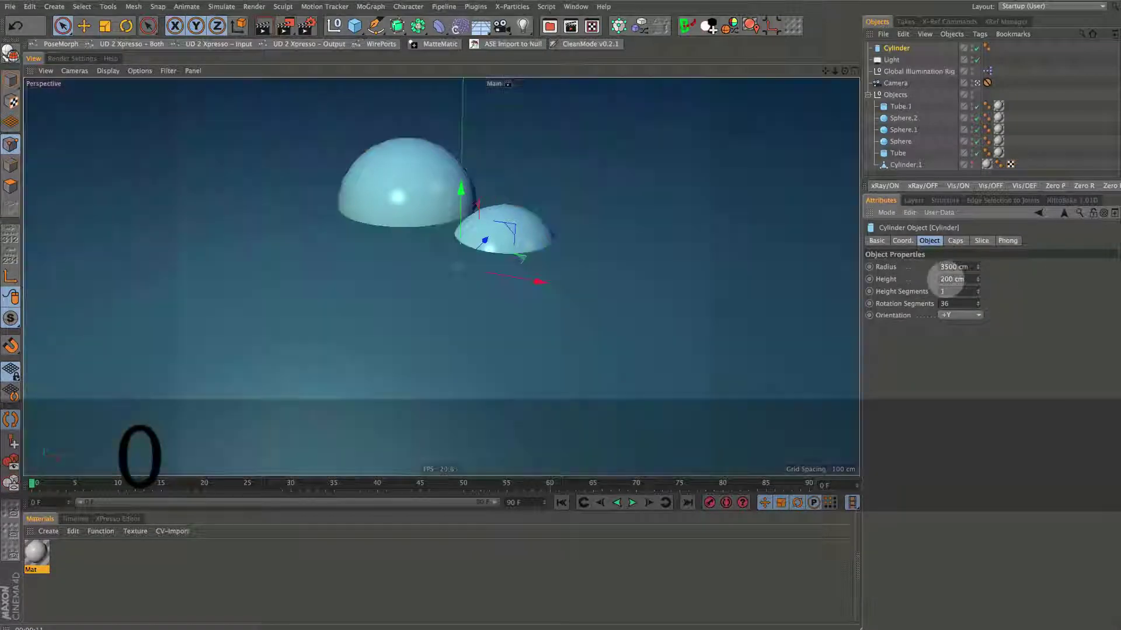
{"action": "type", "text": "15"}
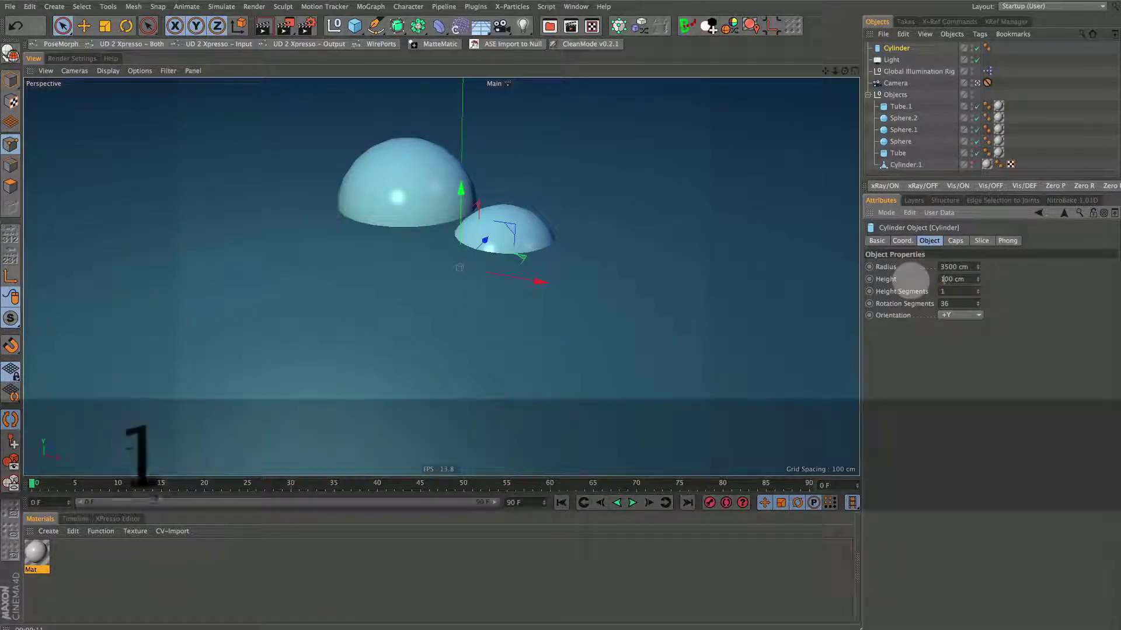
{"action": "key", "text": "Return"}
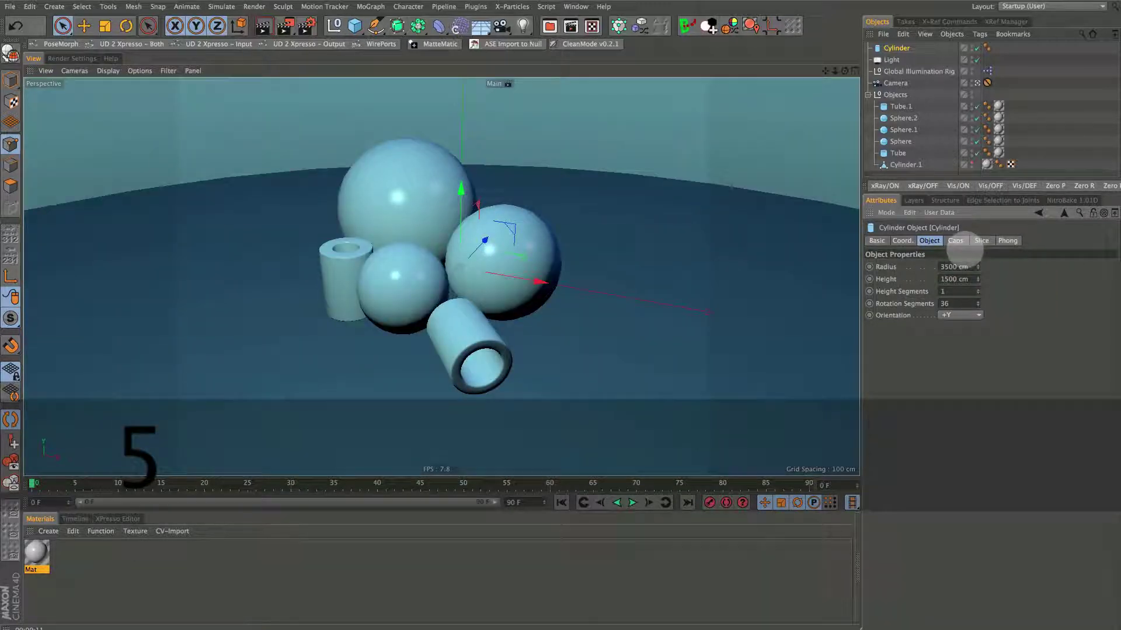
{"action": "left_click", "coordinate": [955, 240]}
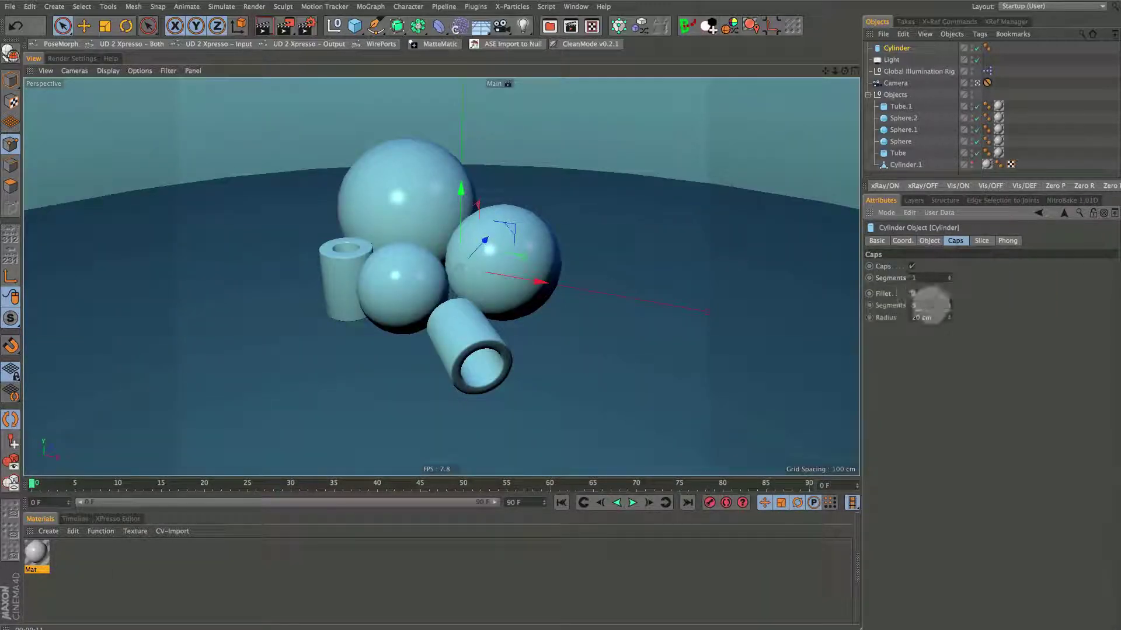
{"action": "left_click", "coordinate": [911, 294]}
{"action": "left_click_drag", "start_coordinate": [950, 321], "coordinate": [950, 283]}
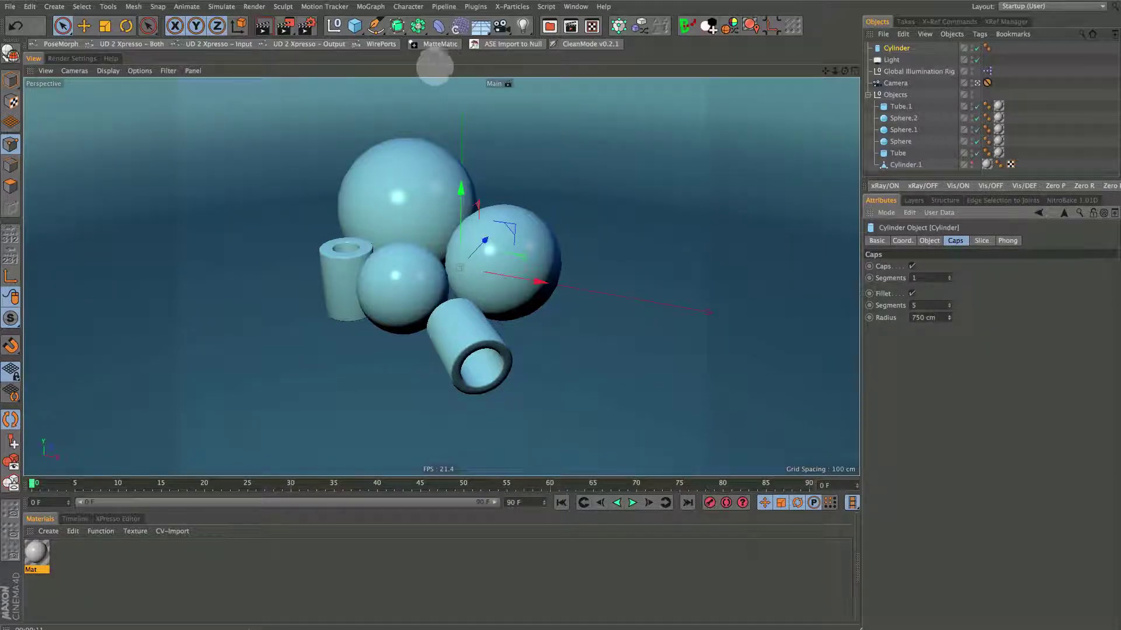
{"action": "left_click", "coordinate": [266, 26]}
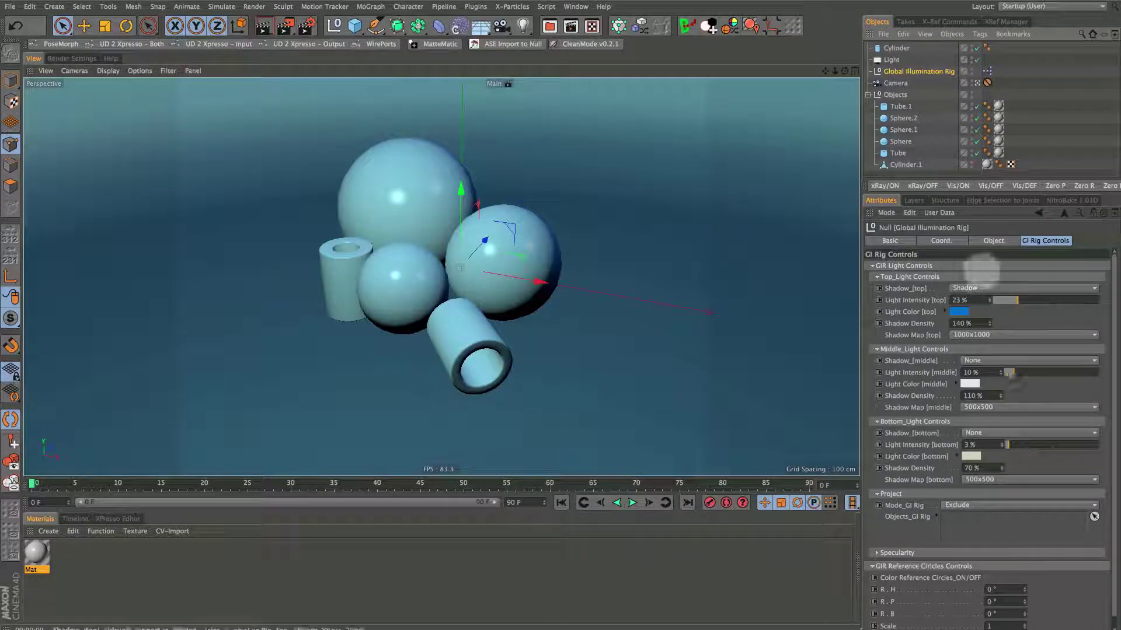
{"action": "left_click", "coordinate": [263, 26]}
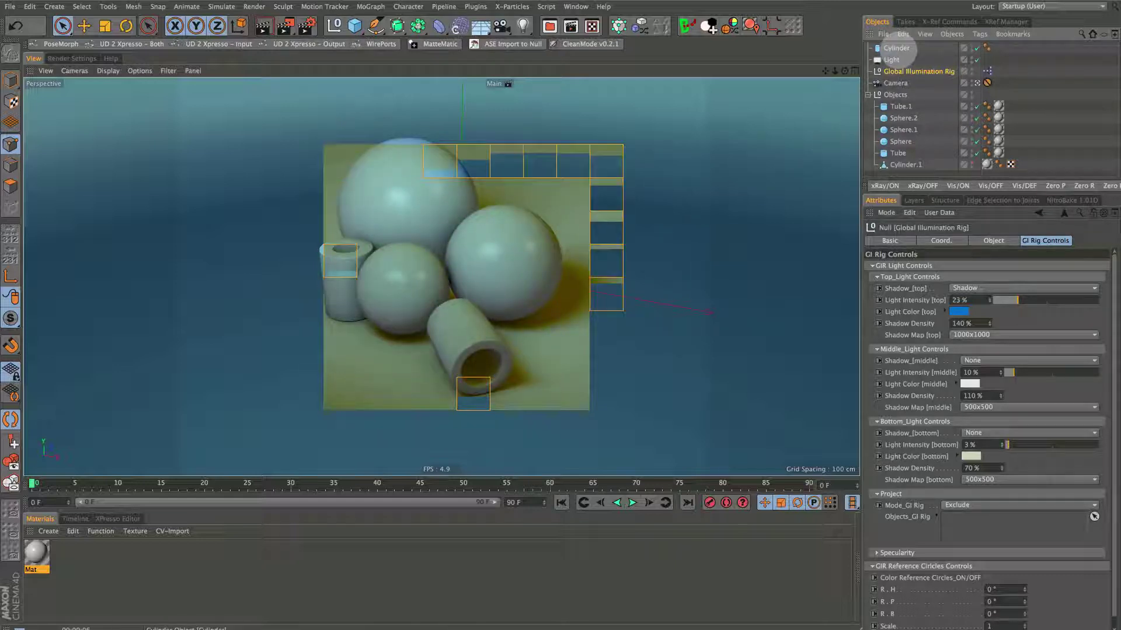
{"action": "left_click", "coordinate": [897, 48]}
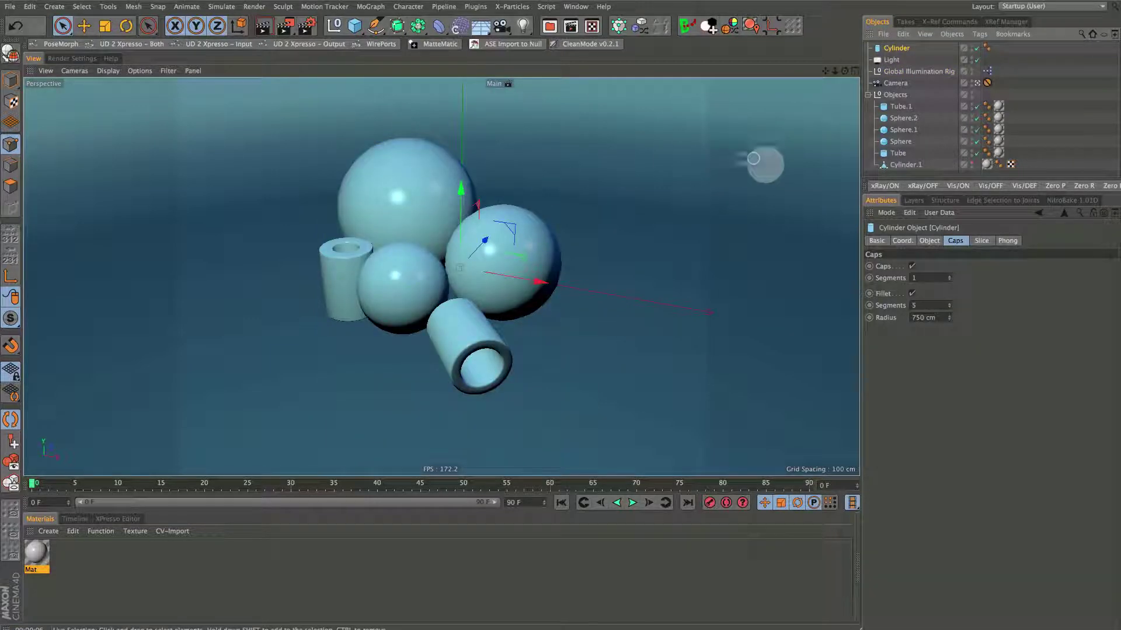
Put the Cylinder floor into the Global Illumination Rig's Exclude object list.
{"action": "left_click", "coordinate": [921, 71]}
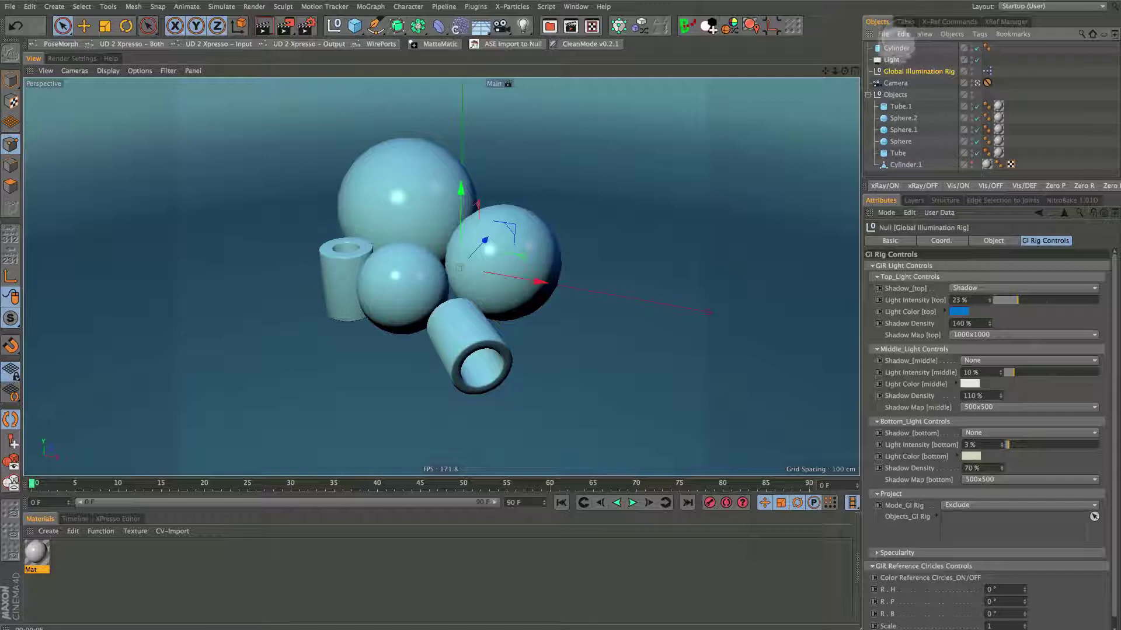
{"action": "left_click_drag", "start_coordinate": [896, 48], "coordinate": [957, 519]}
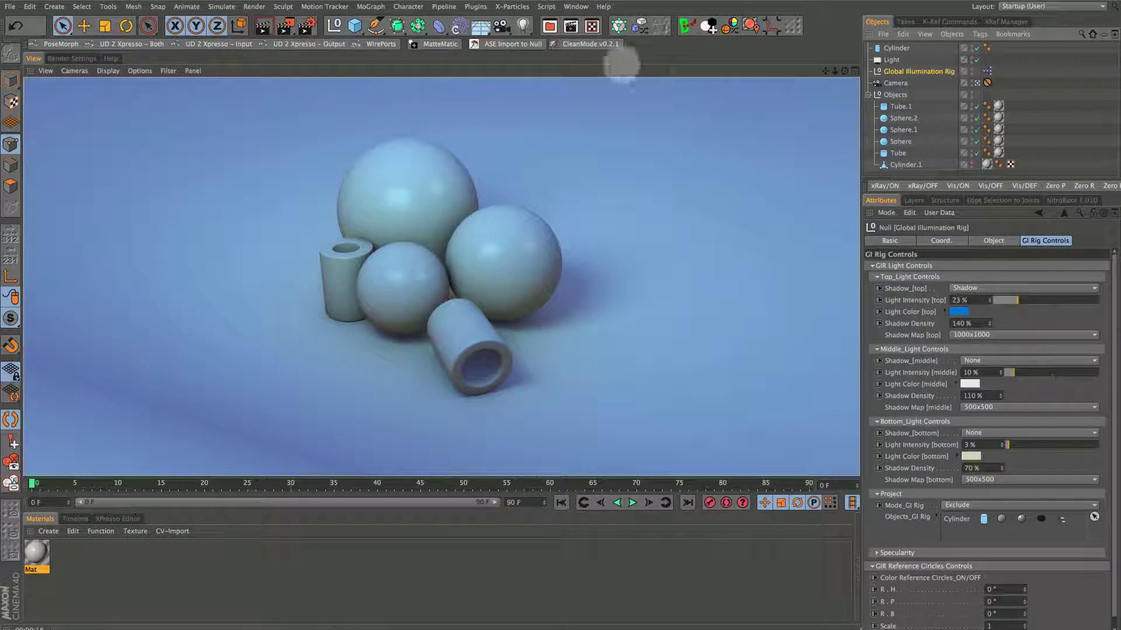
Merge a fresh Global Illumination Rig preset, delete the old rig, and render.
{"action": "left_click", "coordinate": [548, 26]}
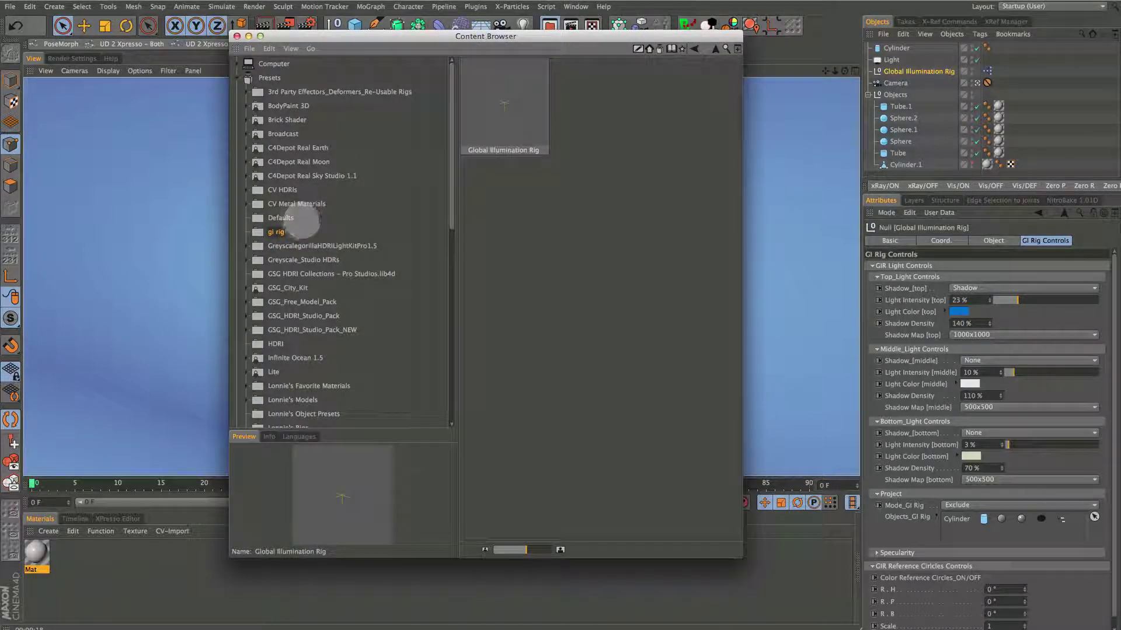
{"action": "double_click", "coordinate": [474, 133]}
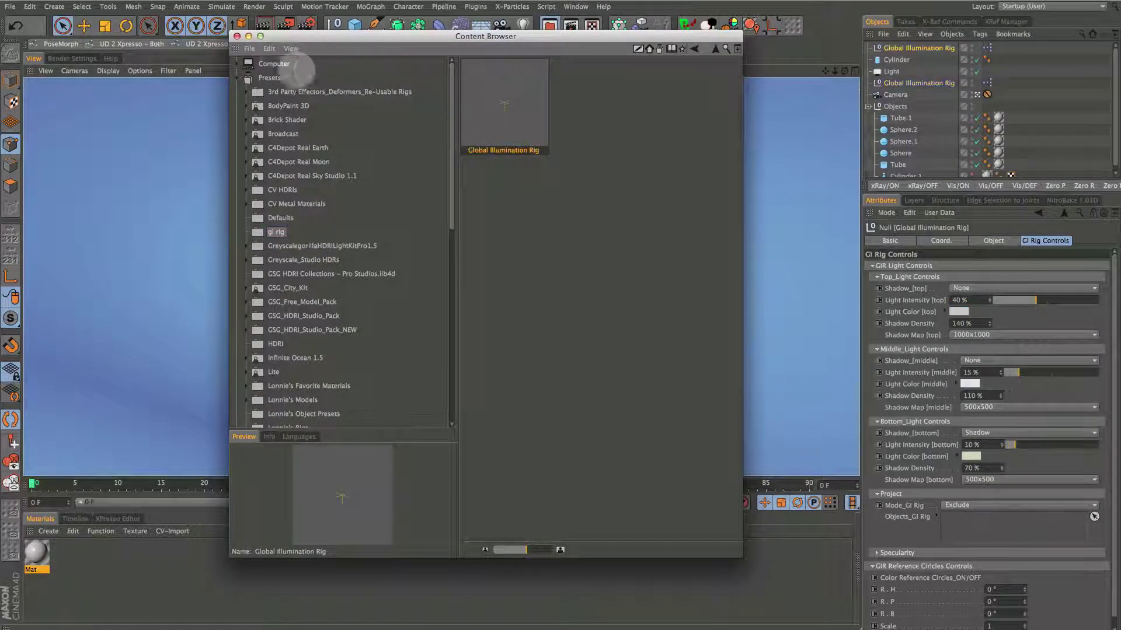
{"action": "left_click", "coordinate": [237, 36]}
{"action": "left_click", "coordinate": [930, 82]}
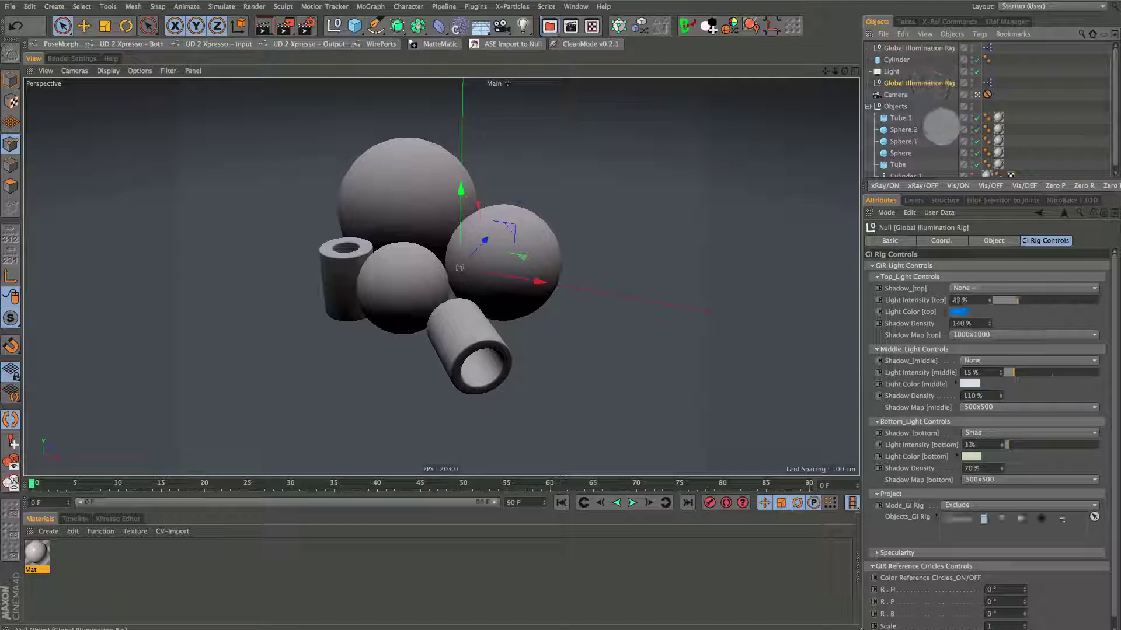
{"action": "key", "text": "Delete"}
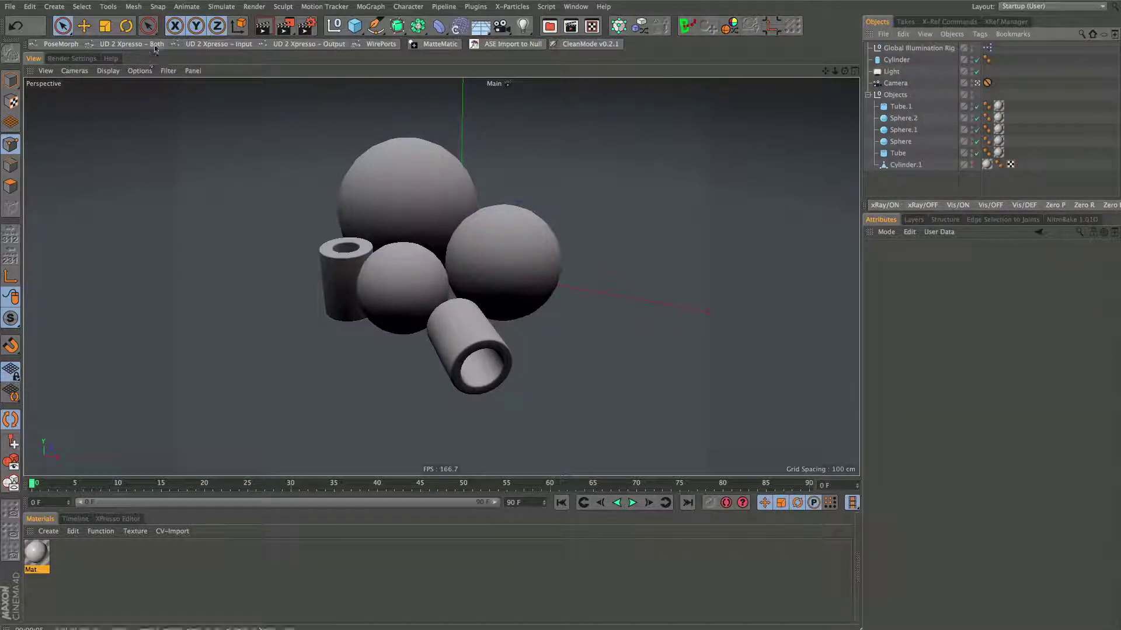
{"action": "key", "text": "ctrl+r"}
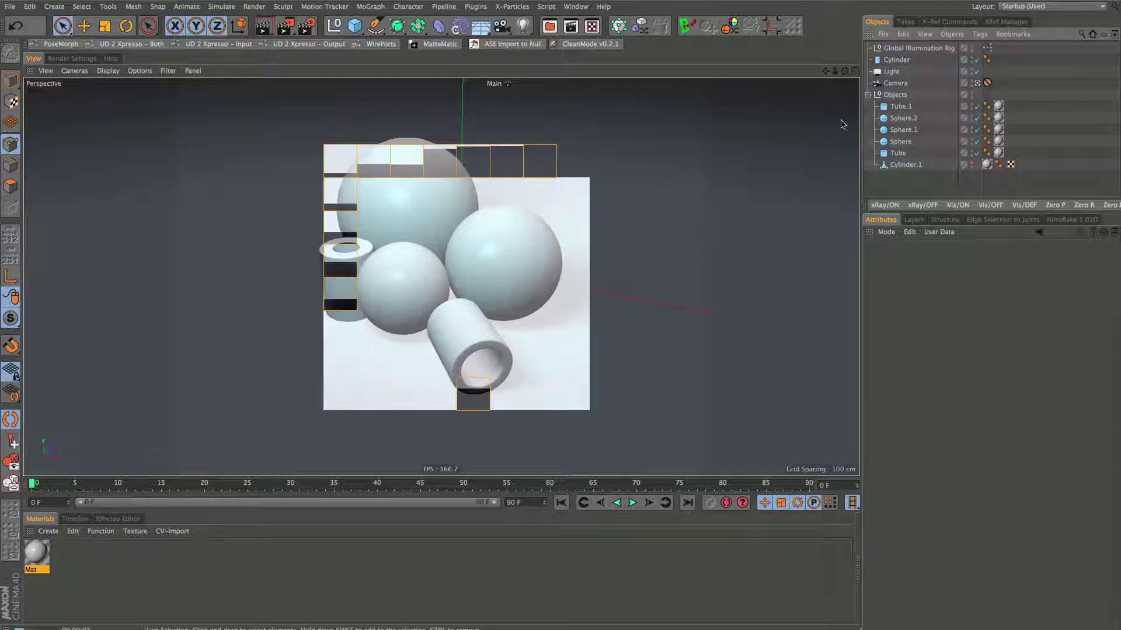
Make the Light object's colour pure white (saturation 0%) and re-render the view.
{"action": "left_click", "coordinate": [892, 71]}
{"action": "left_click_drag", "start_coordinate": [1019, 349], "coordinate": [969, 349]}
{"action": "left_click", "coordinate": [272, 31]}
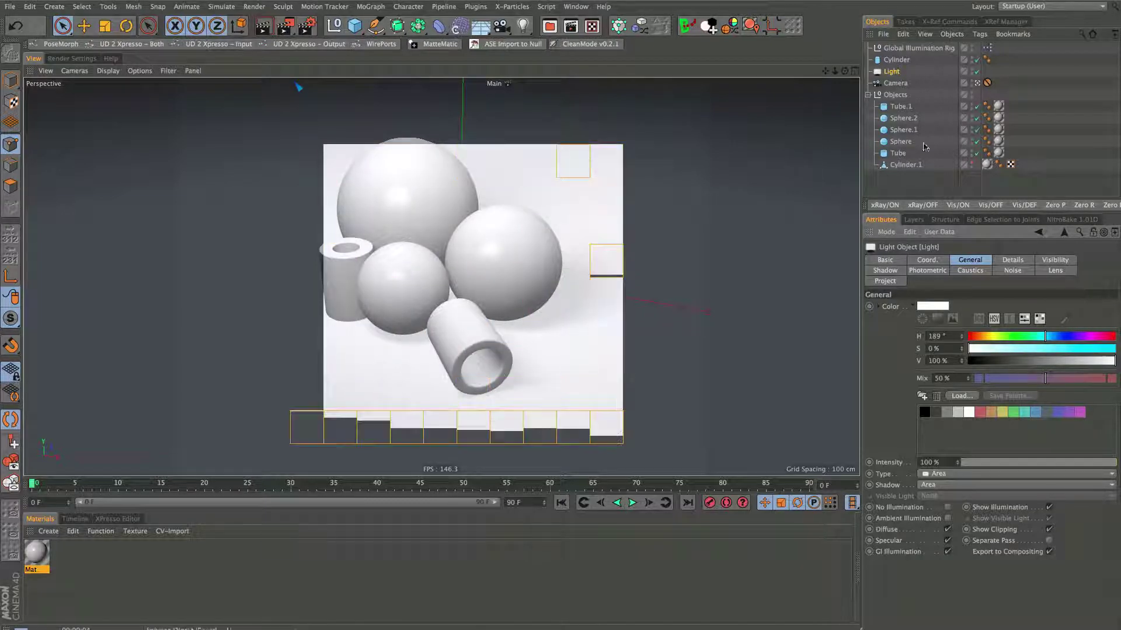
With the GI rig selected, enable Ambient Occlusion in the render settings.
{"action": "left_click", "coordinate": [907, 49]}
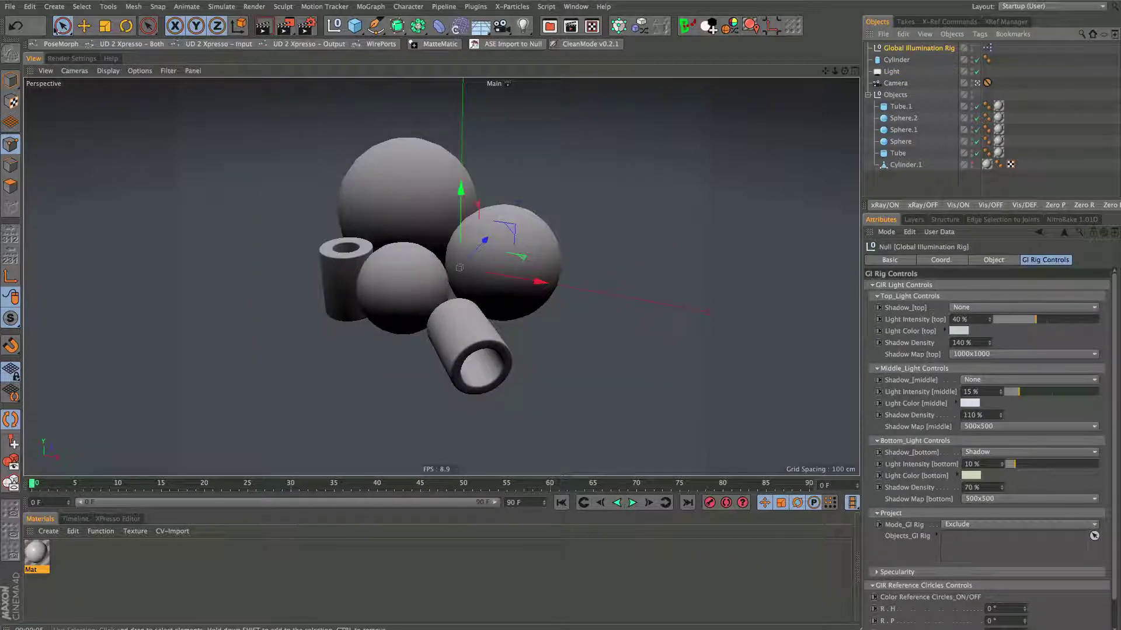
{"action": "left_click", "coordinate": [62, 59]}
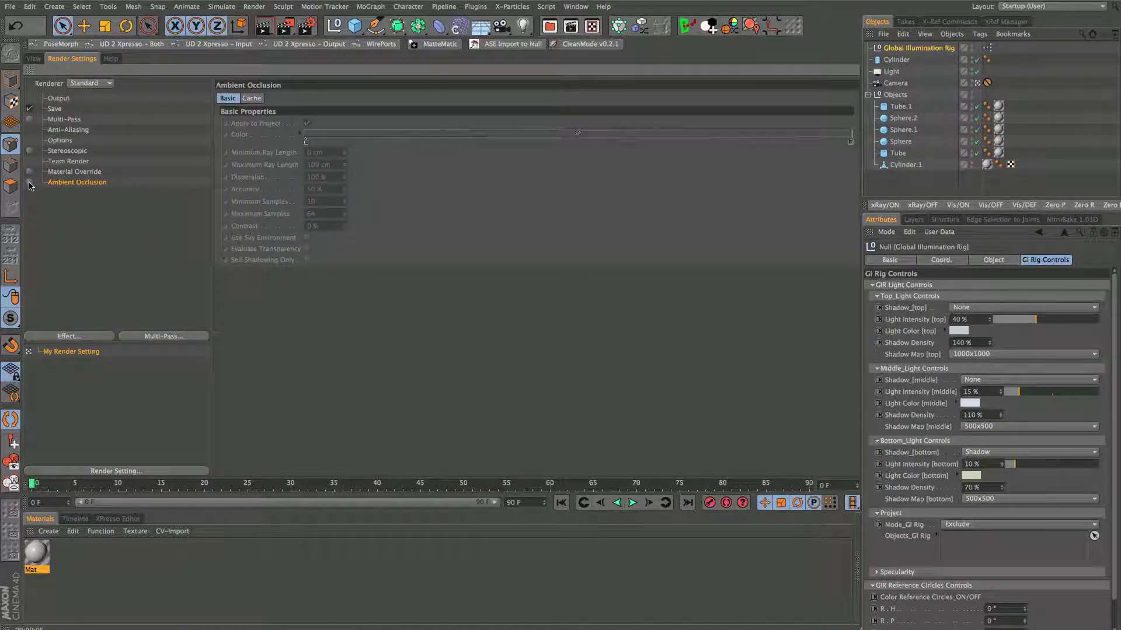
{"action": "left_click", "coordinate": [29, 183]}
{"action": "left_click", "coordinate": [33, 59]}
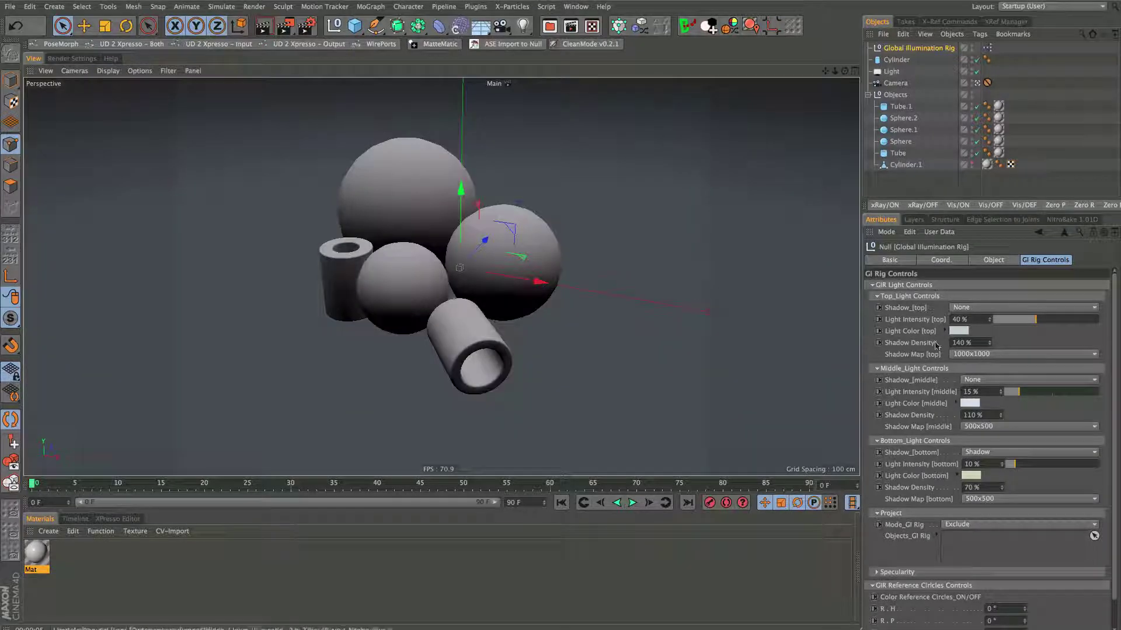
Set the top light's shadow to Shadow and render a preview.
{"action": "left_click", "coordinate": [992, 308]}
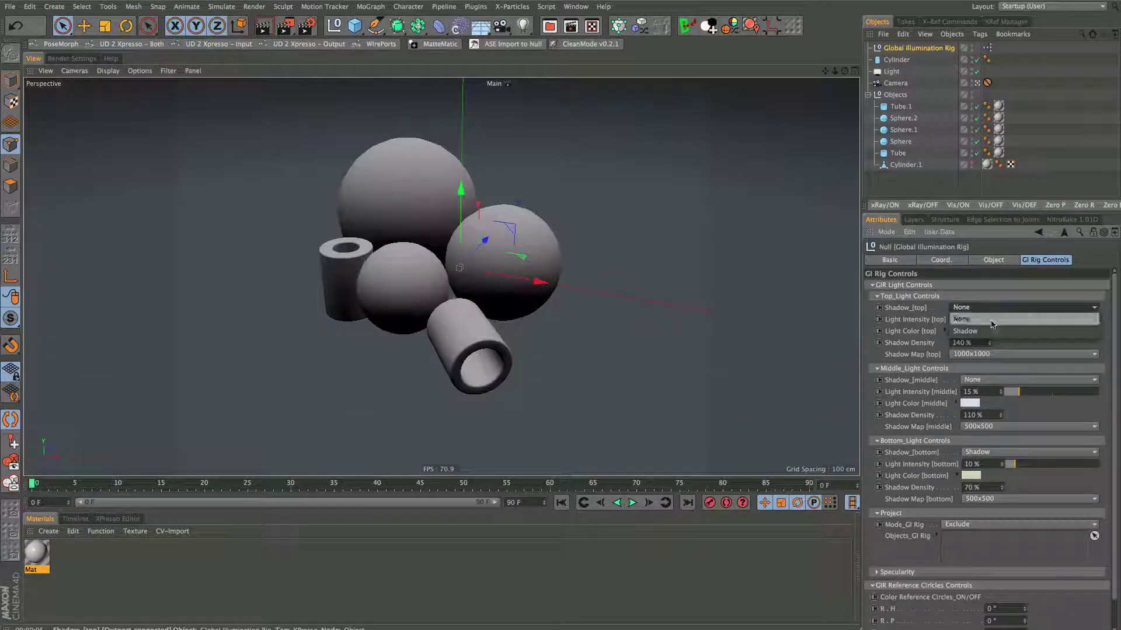
{"action": "left_click", "coordinate": [975, 331]}
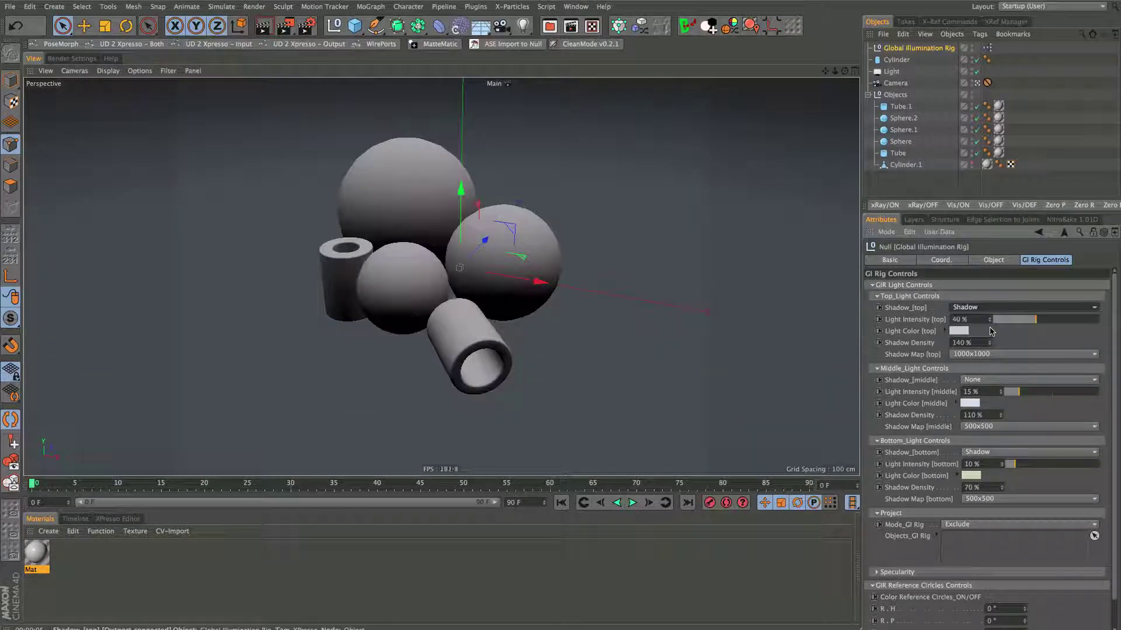
{"action": "left_click", "coordinate": [273, 27]}
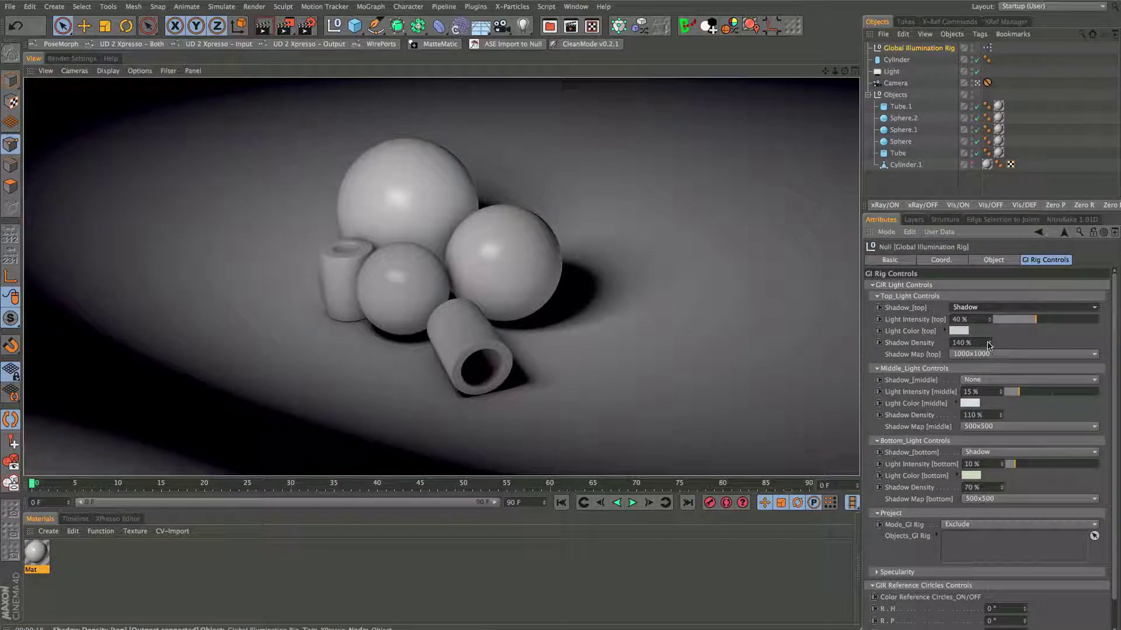
Turn off bottom light shadows, set top shadow density to 75%, and re-render.
{"action": "left_click_drag", "start_coordinate": [989, 343], "coordinate": [989, 381]}
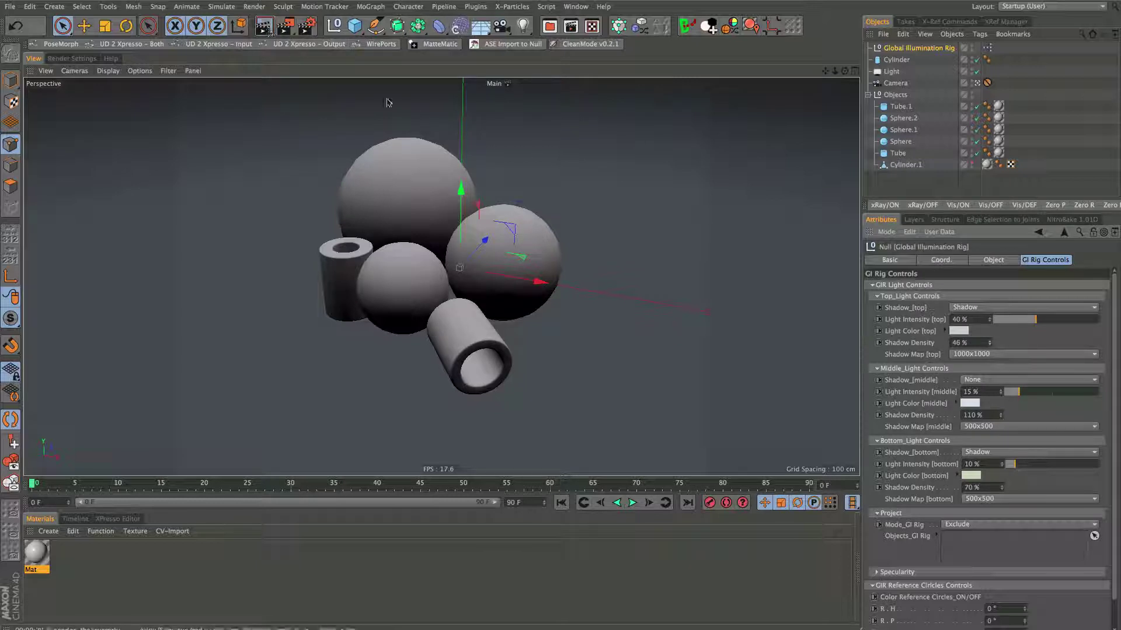
{"action": "left_click", "coordinate": [1016, 453]}
{"action": "left_click", "coordinate": [1015, 464]}
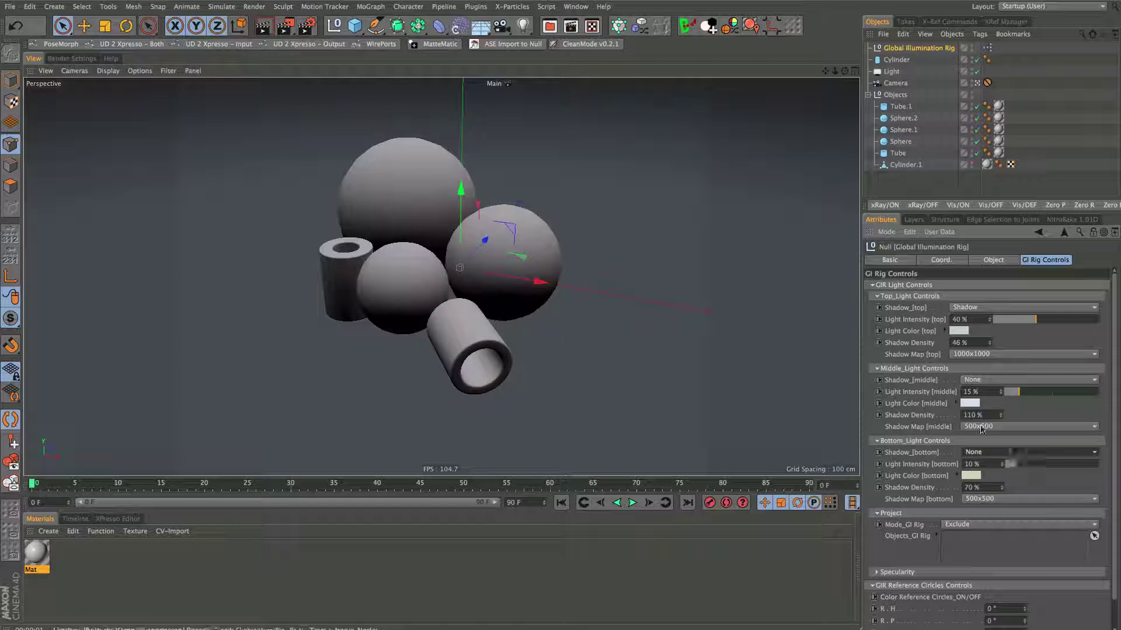
{"action": "left_click", "coordinate": [262, 26]}
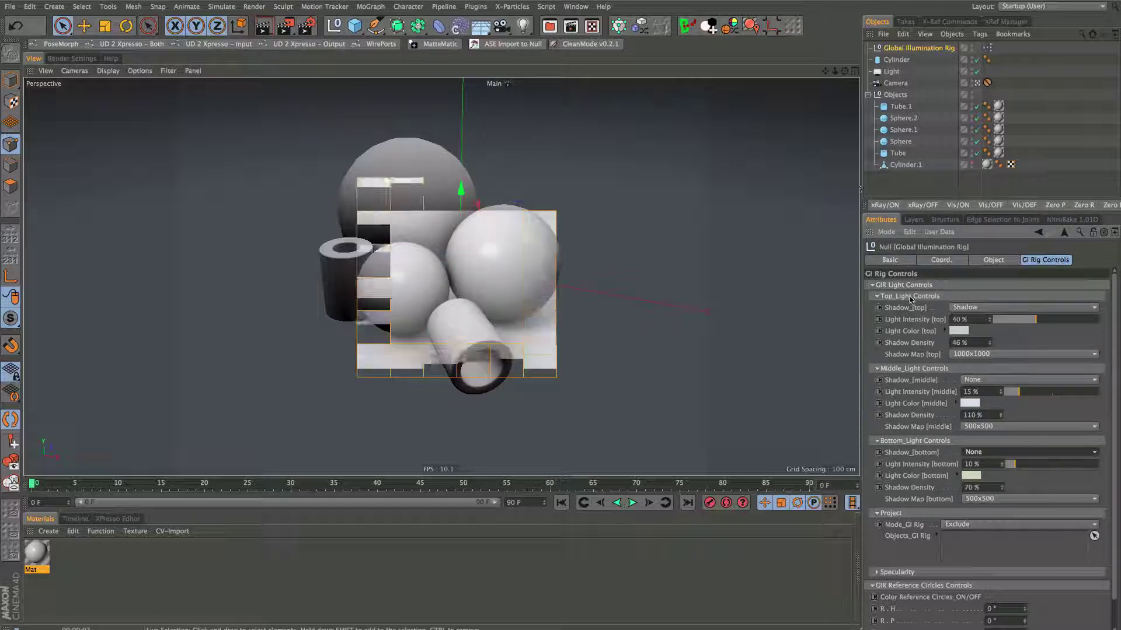
{"action": "left_click_drag", "start_coordinate": [989, 343], "coordinate": [988, 327]}
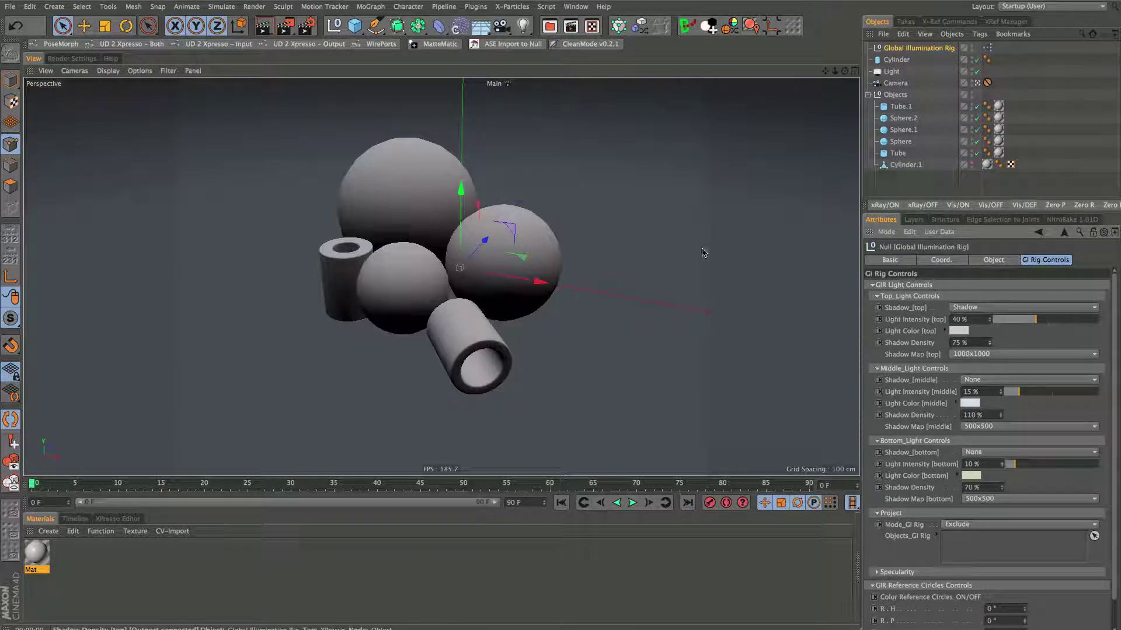
{"action": "left_click", "coordinate": [263, 26]}
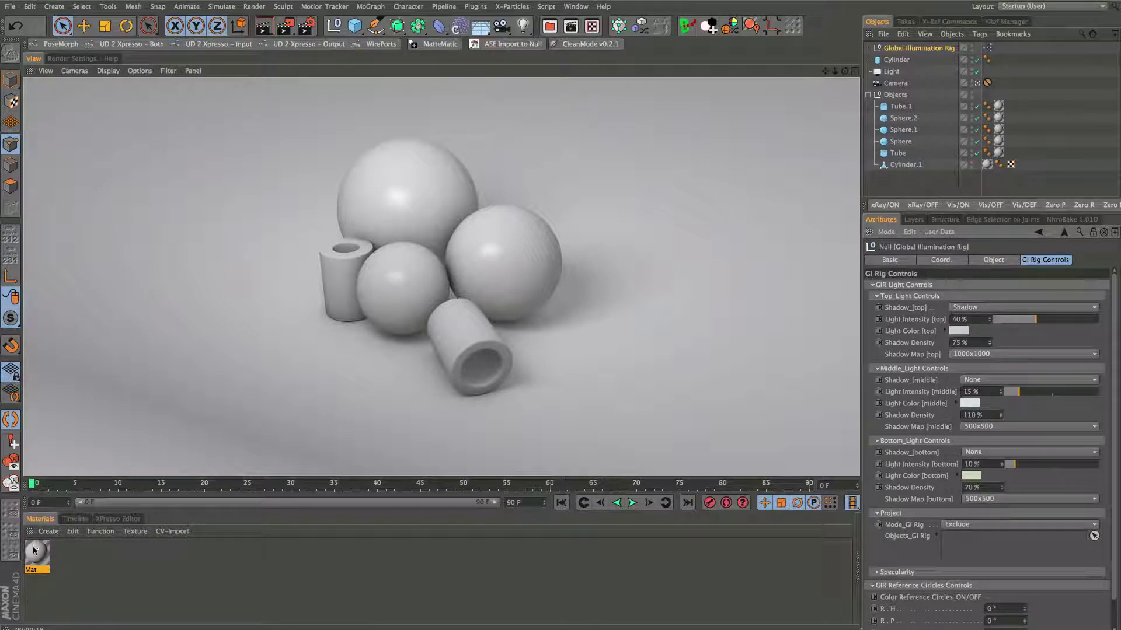
Duplicate the Mat material, apply the copy to the objects, and hide the Cylinder.
{"action": "left_click_drag", "start_coordinate": [32, 546], "coordinate": [32, 566], "text": "ctrl"}
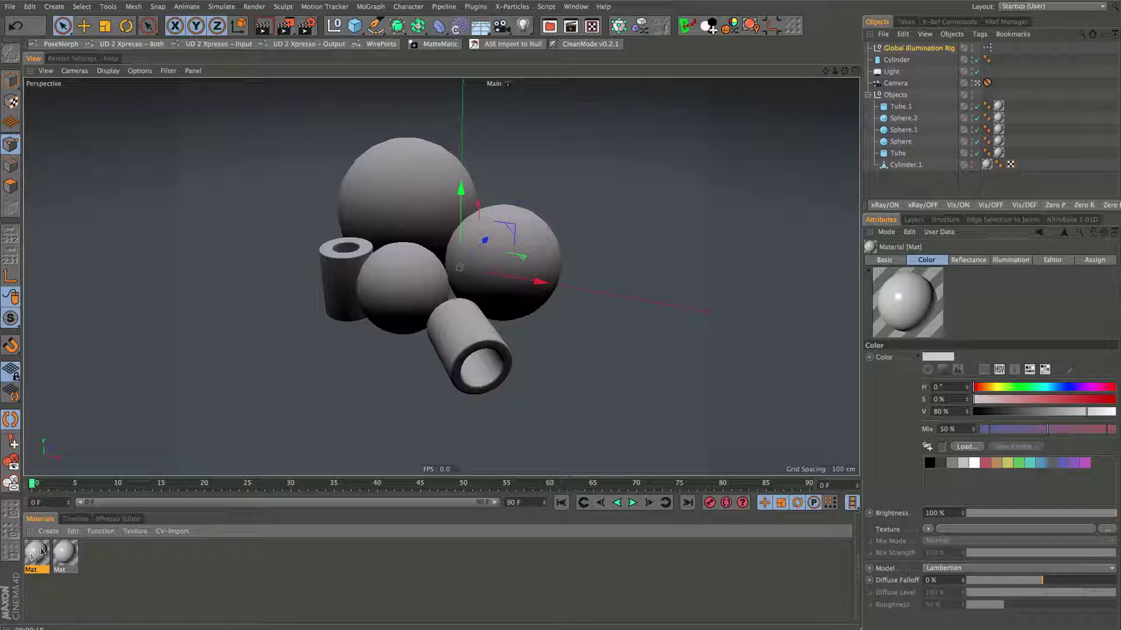
{"action": "left_click_drag", "start_coordinate": [796, 138], "coordinate": [961, 161]}
{"action": "left_click", "coordinate": [977, 60]}
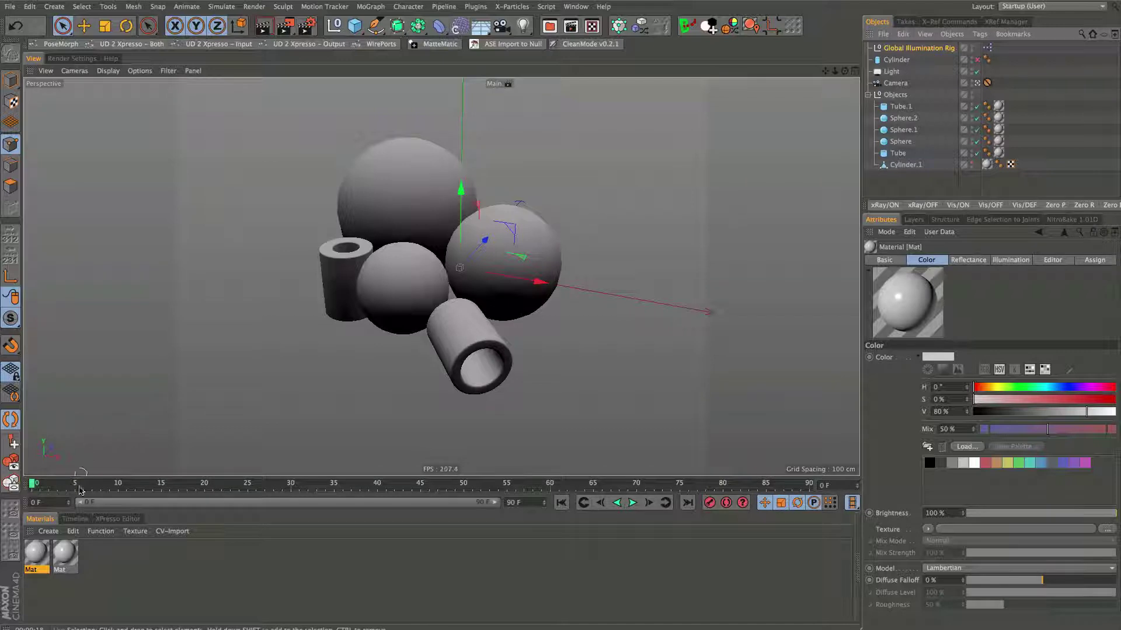
{"action": "left_click", "coordinate": [66, 557]}
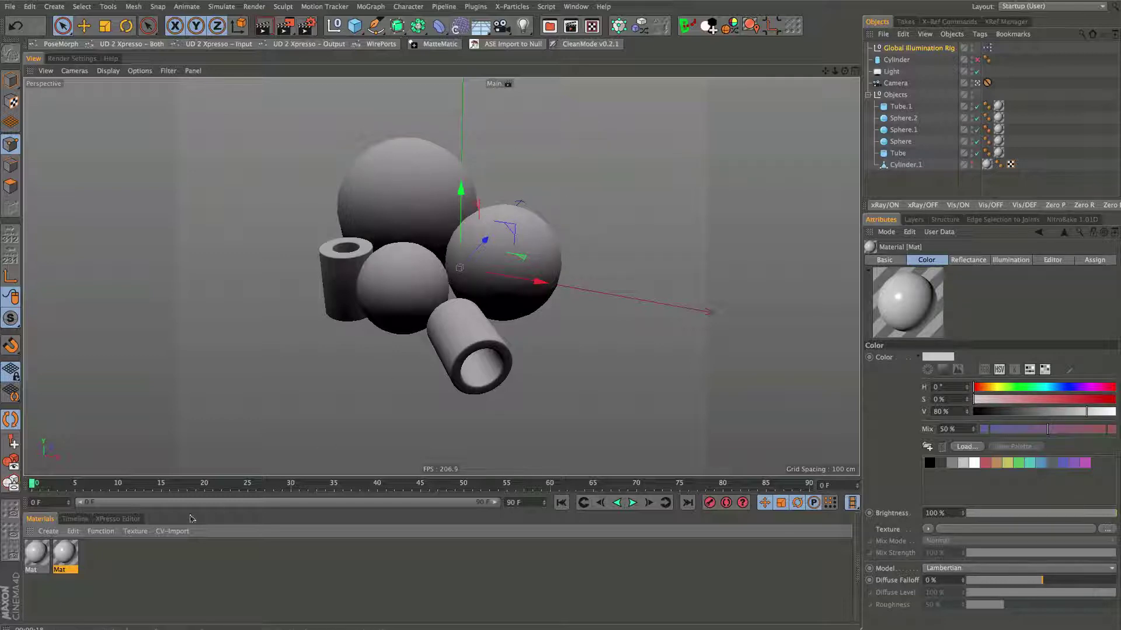
Enable Luminance on the copy with a pale pink colour (V 80%, S 19%) at 15% brightness.
{"action": "left_click", "coordinate": [888, 261]}
{"action": "left_click", "coordinate": [917, 392]}
{"action": "left_click", "coordinate": [927, 259]}
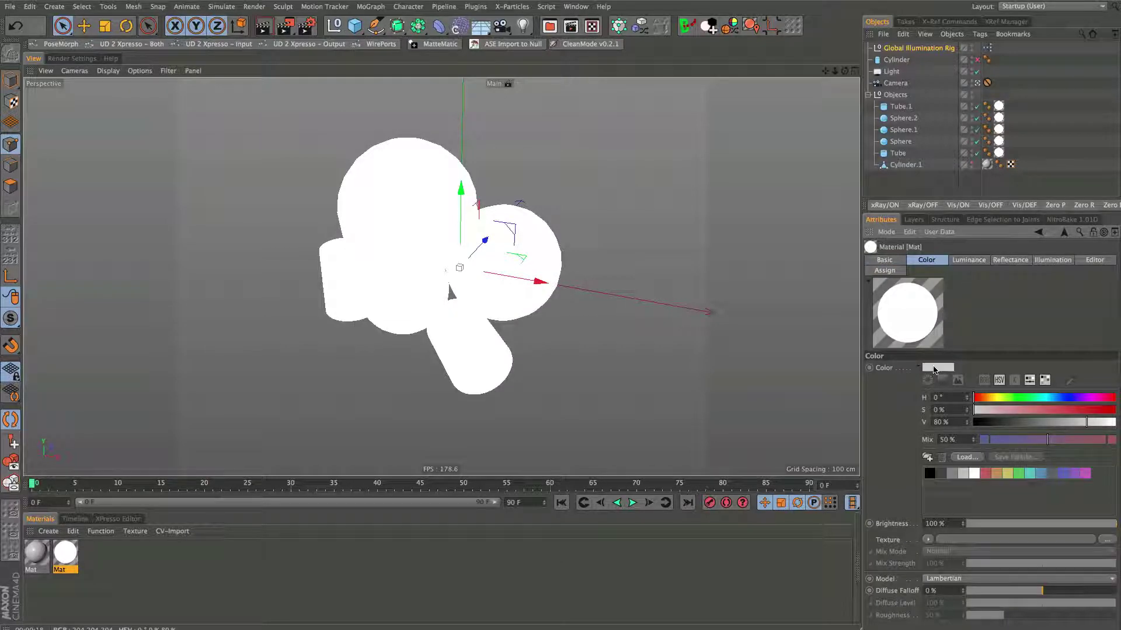
{"action": "left_click", "coordinate": [972, 261]}
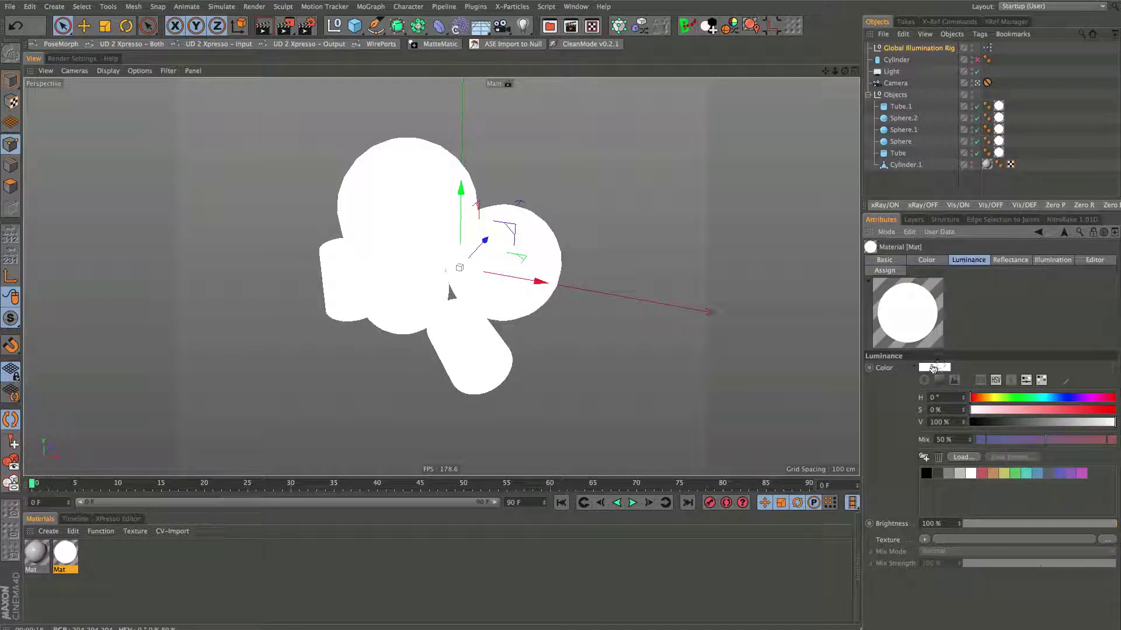
{"action": "left_click_drag", "start_coordinate": [963, 422], "coordinate": [976, 419]}
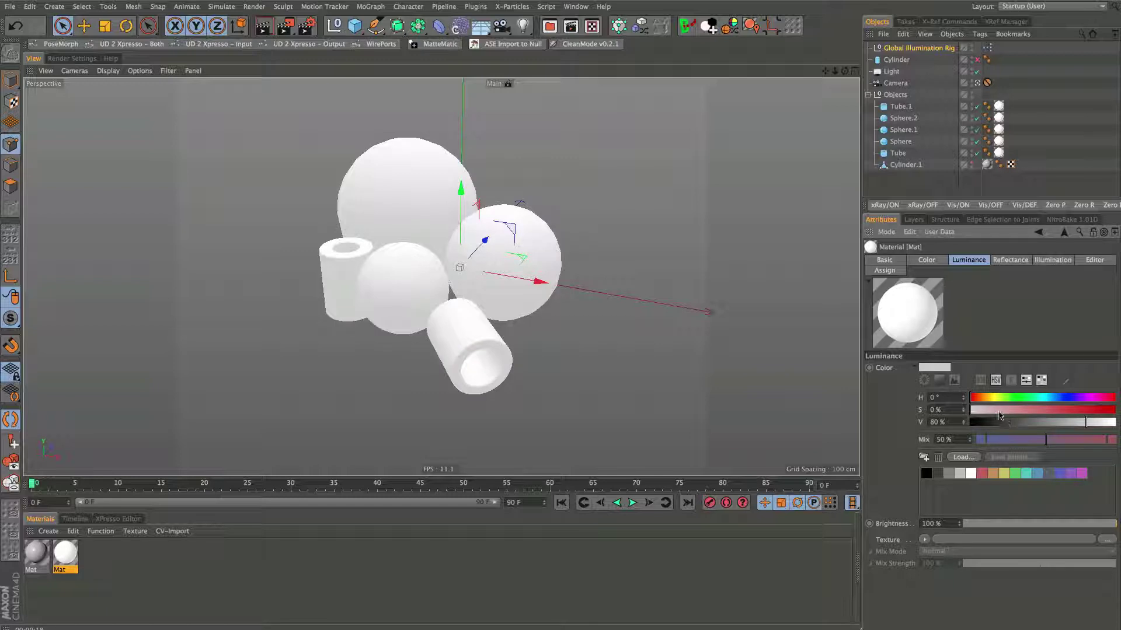
{"action": "left_click", "coordinate": [1000, 411]}
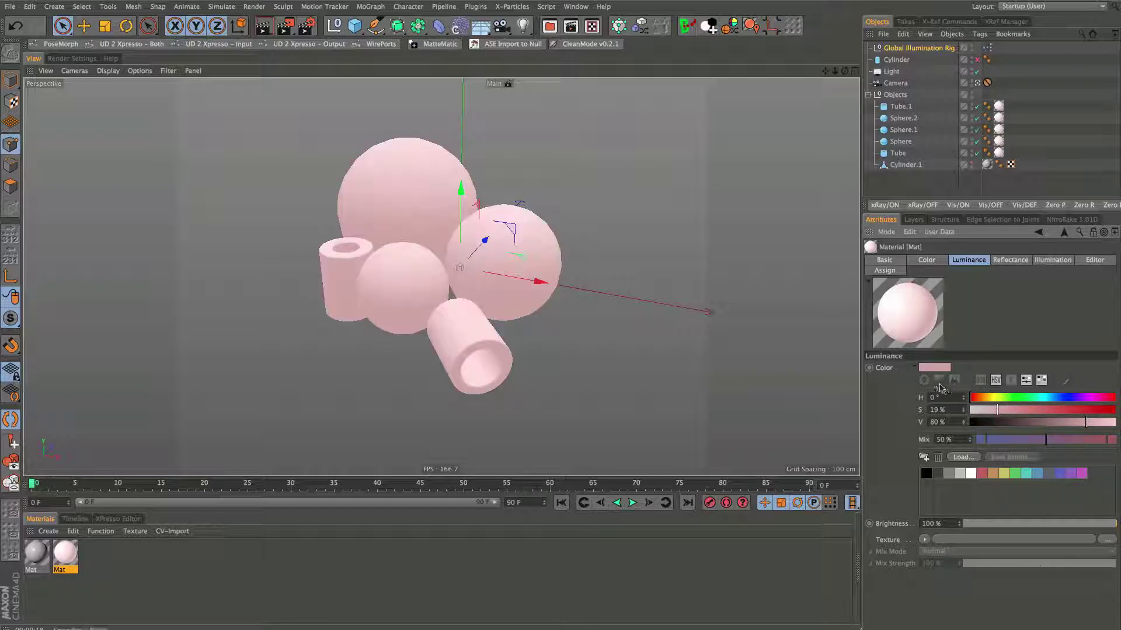
{"action": "left_click_drag", "start_coordinate": [1080, 520], "coordinate": [990, 536]}
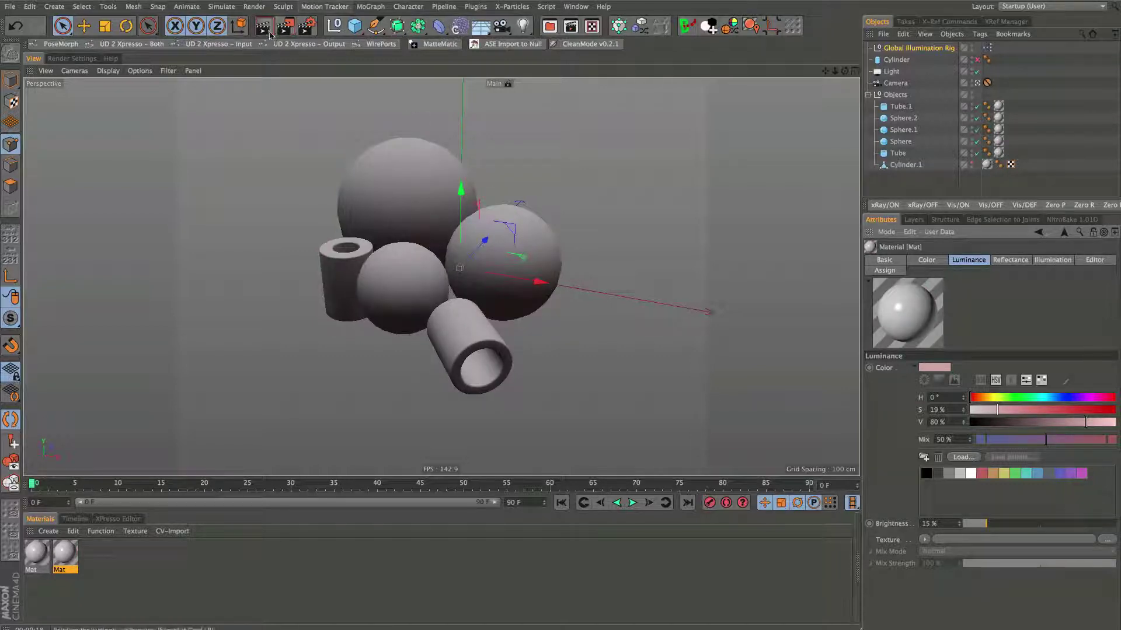
Render a viewport preview of the softly lit scene, then select the Global Illumination Rig.
{"action": "key", "text": "ctrl+r"}
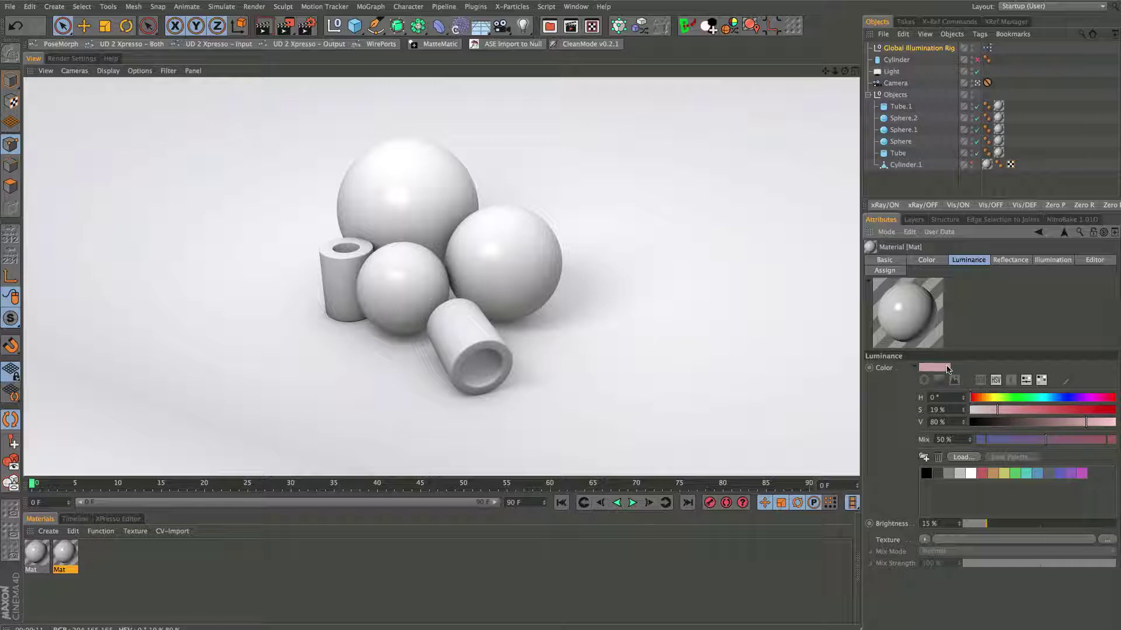
{"action": "mouse_move", "coordinate": [948, 369]}
{"action": "left_click", "coordinate": [903, 49]}
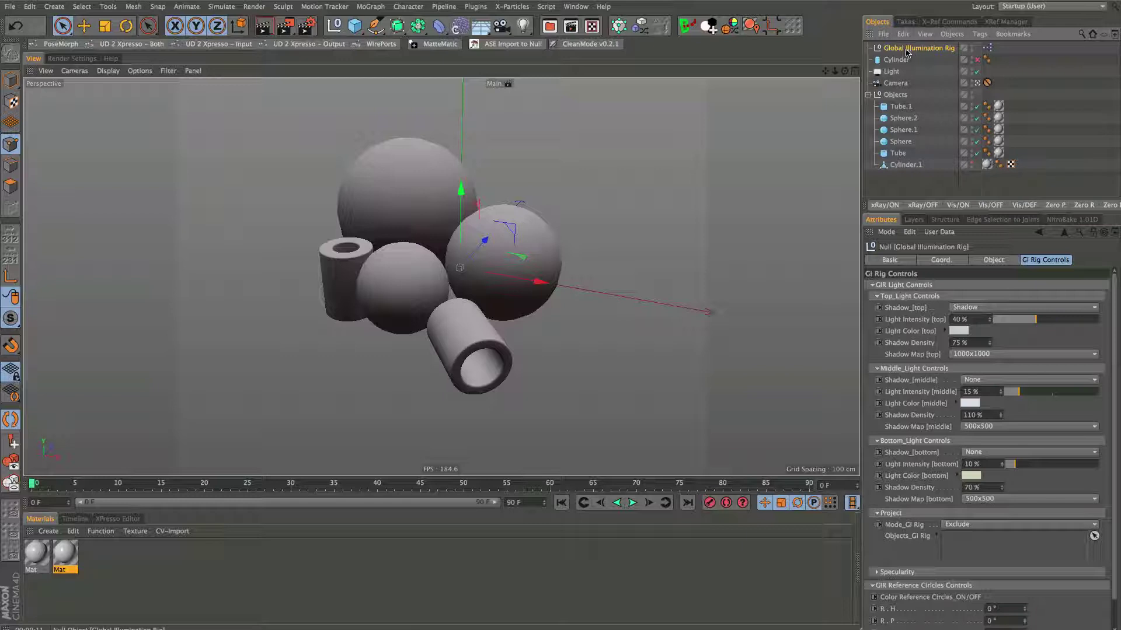
Fold up the Objects null and reselect the Global Illumination Rig to show its light intensities.
{"action": "left_click", "coordinate": [898, 178]}
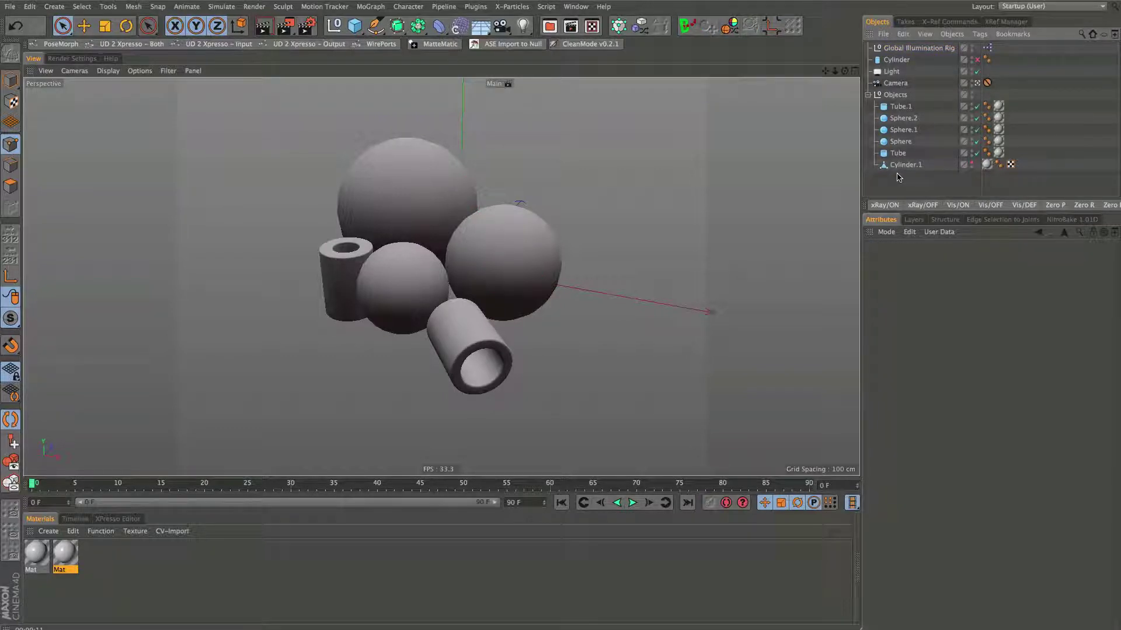
{"action": "left_click", "coordinate": [916, 48]}
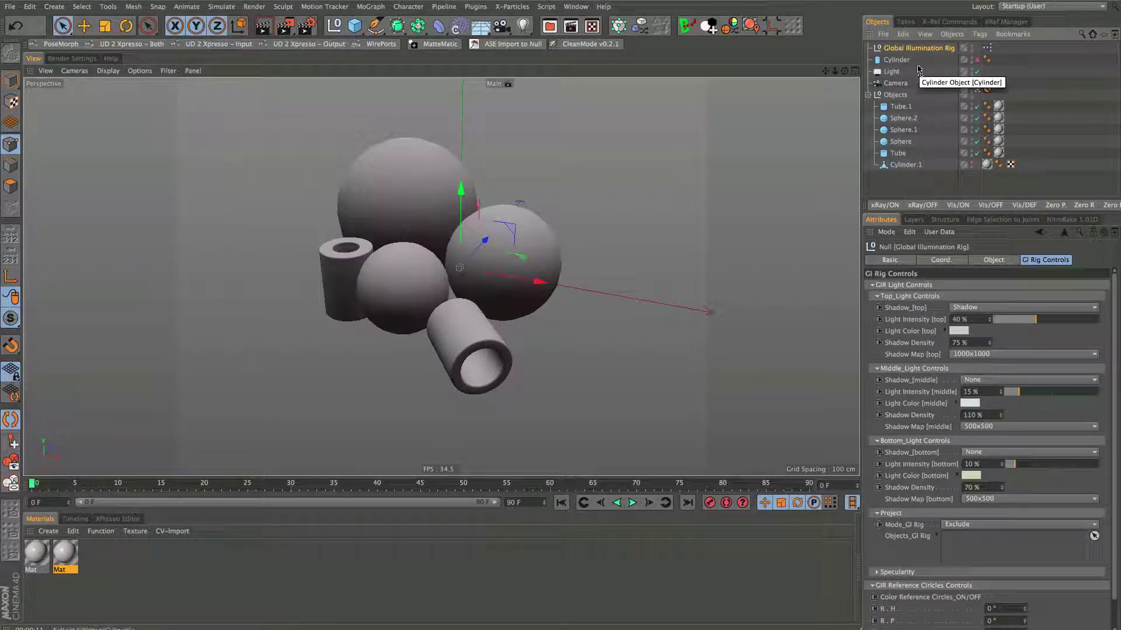
{"action": "left_click", "coordinate": [868, 95]}
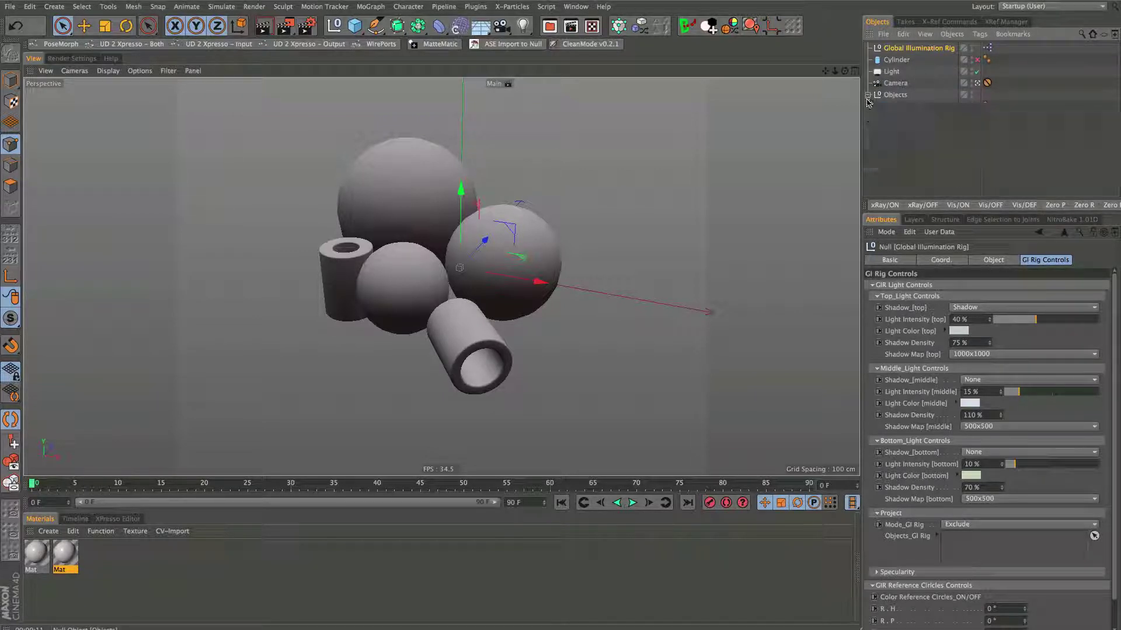
{"action": "left_click", "coordinate": [892, 142]}
{"action": "left_click", "coordinate": [905, 51]}
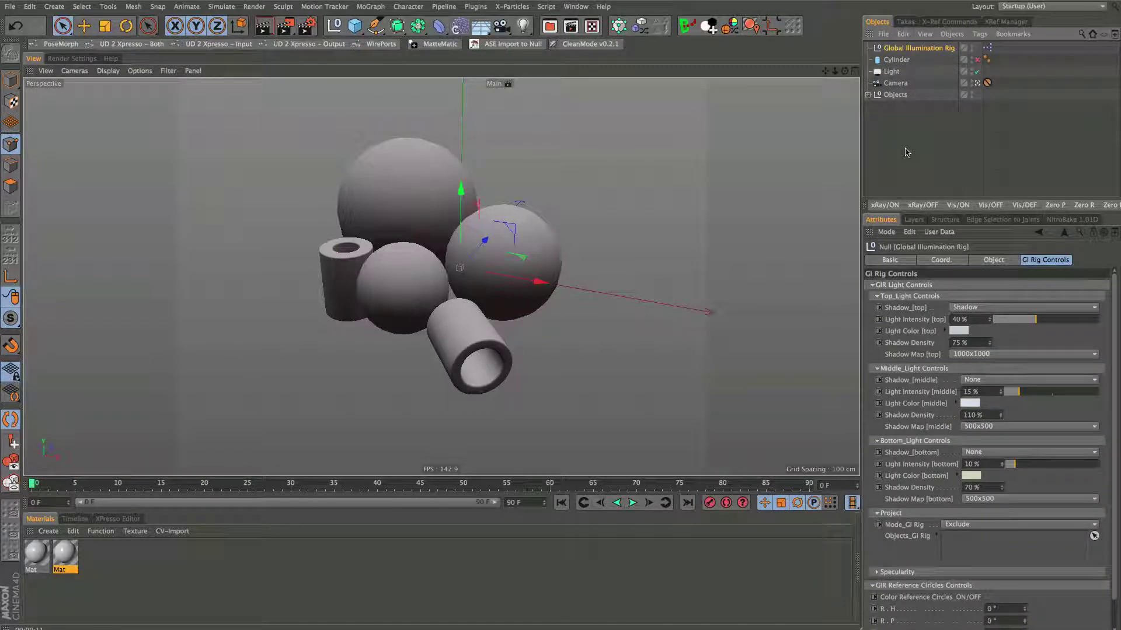